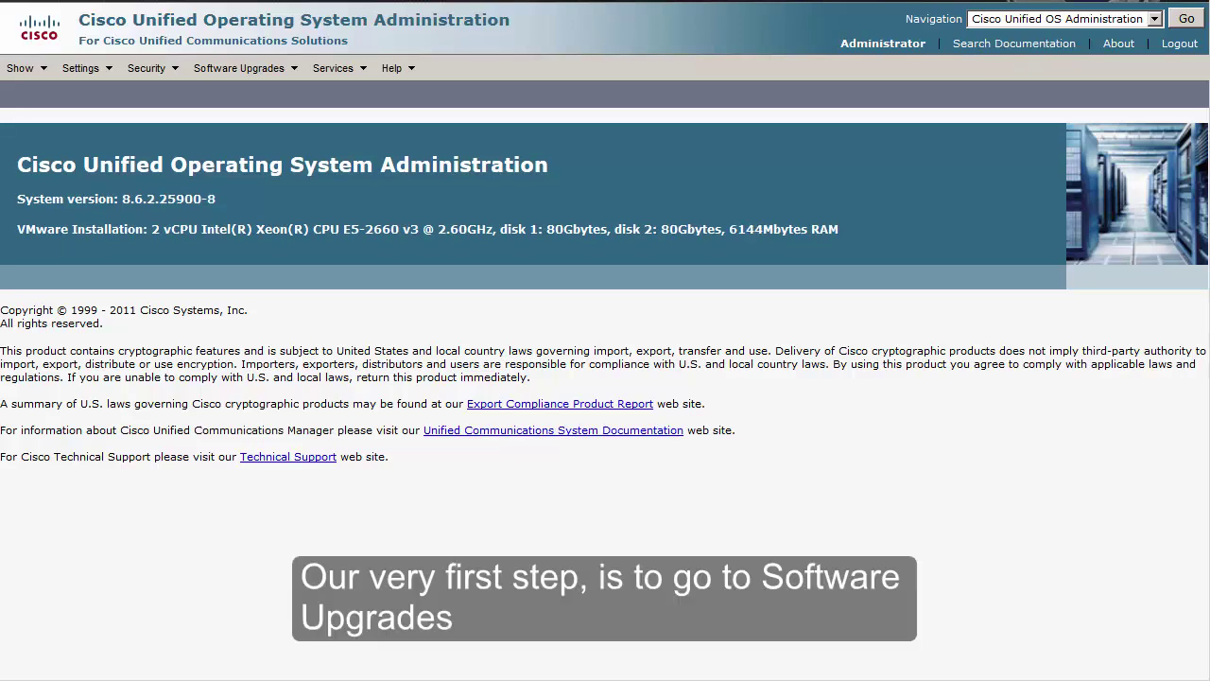
- Start a new software Install/Upgrade with Remote Filesystem as the source
click(210, 63)
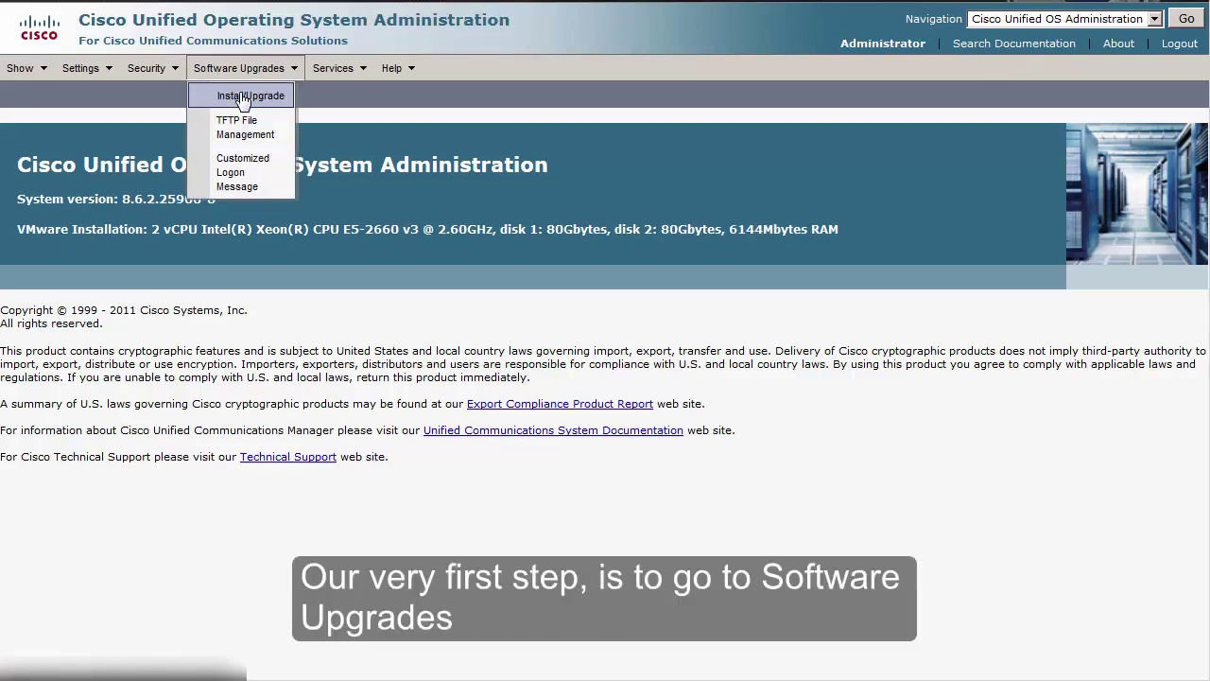
click(243, 96)
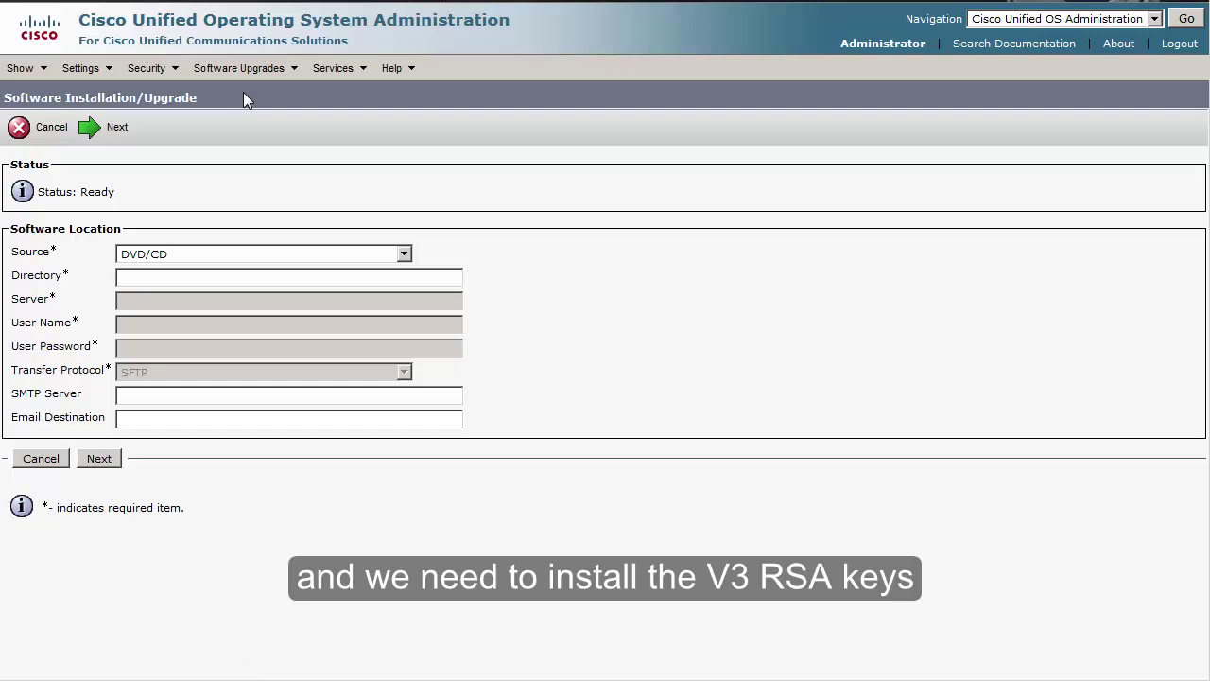
click(214, 253)
click(208, 276)
- Point the install at directory ./ on the SFTP server with its user name and password, then list the COP files
key(Tab)
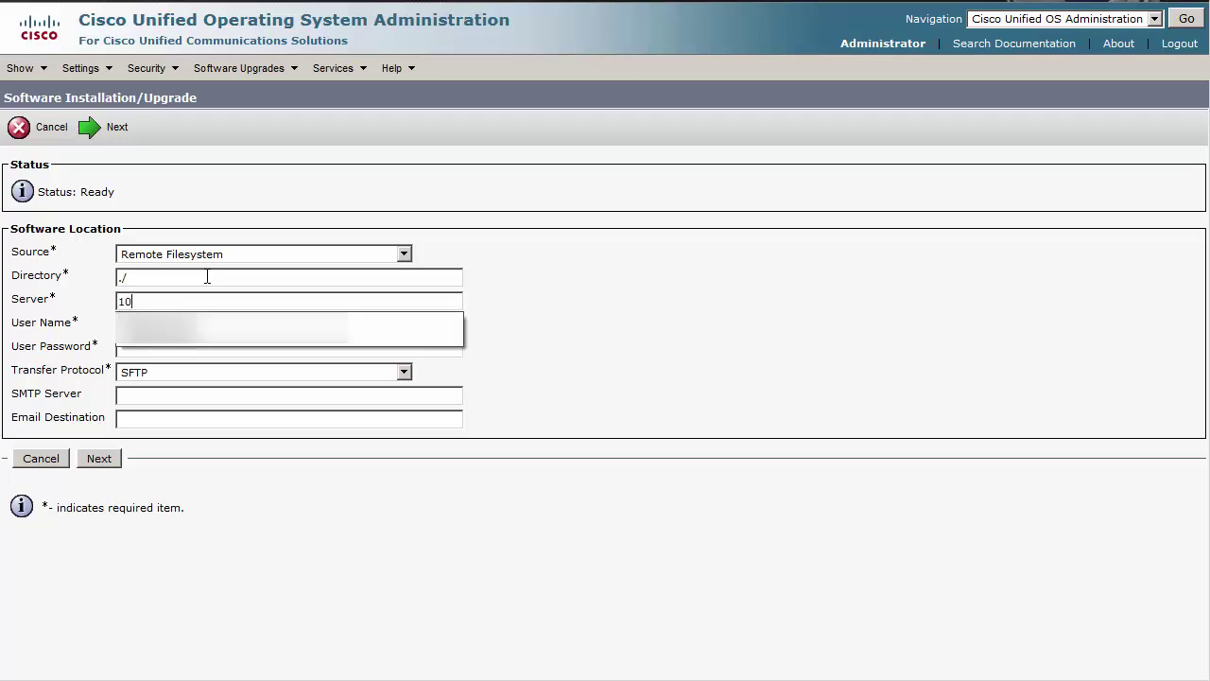
key(Tab)
key(Tab)
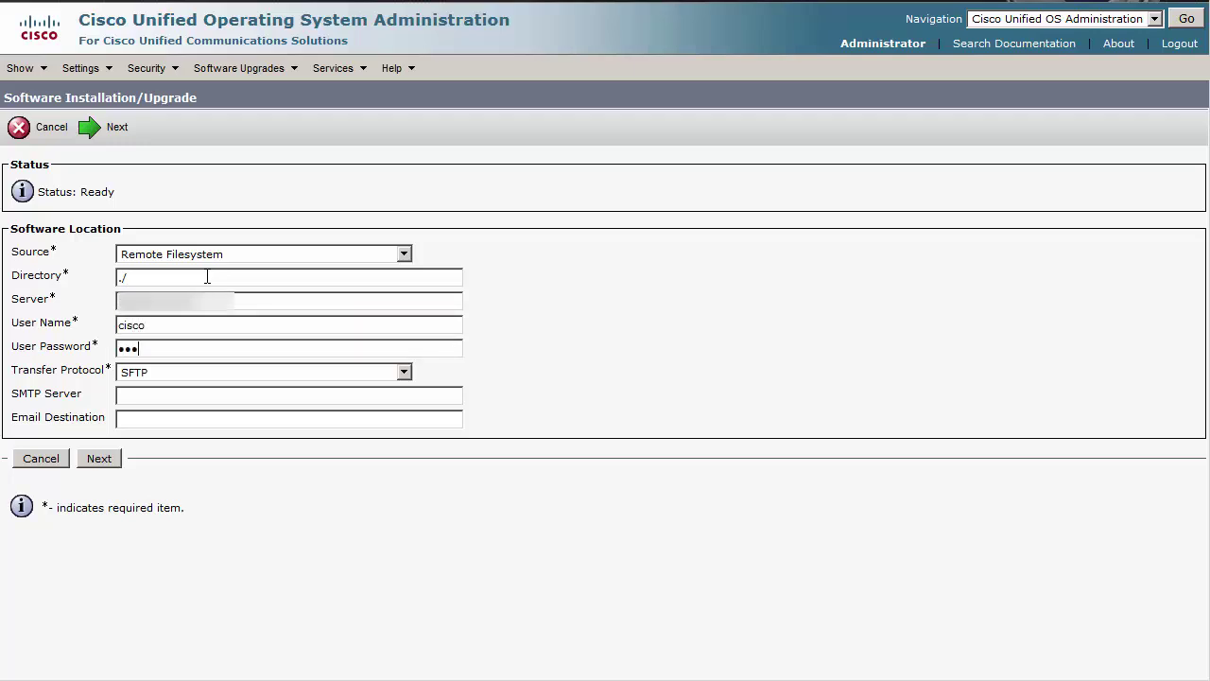
click(98, 458)
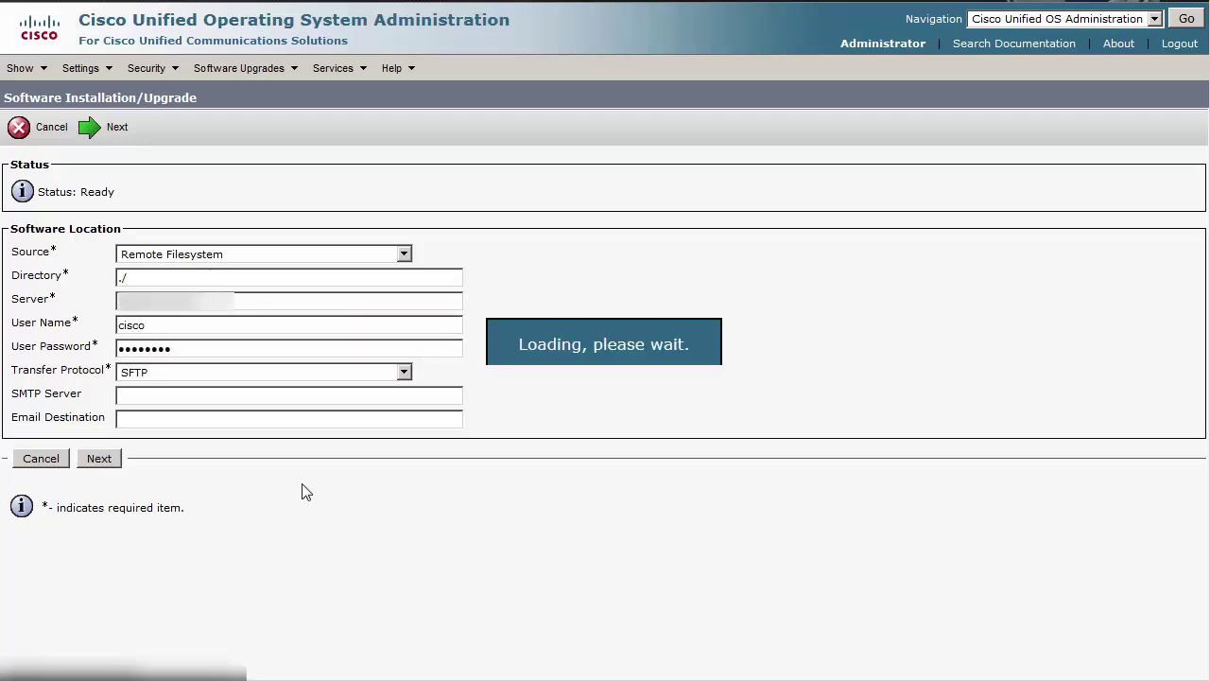
click(363, 255)
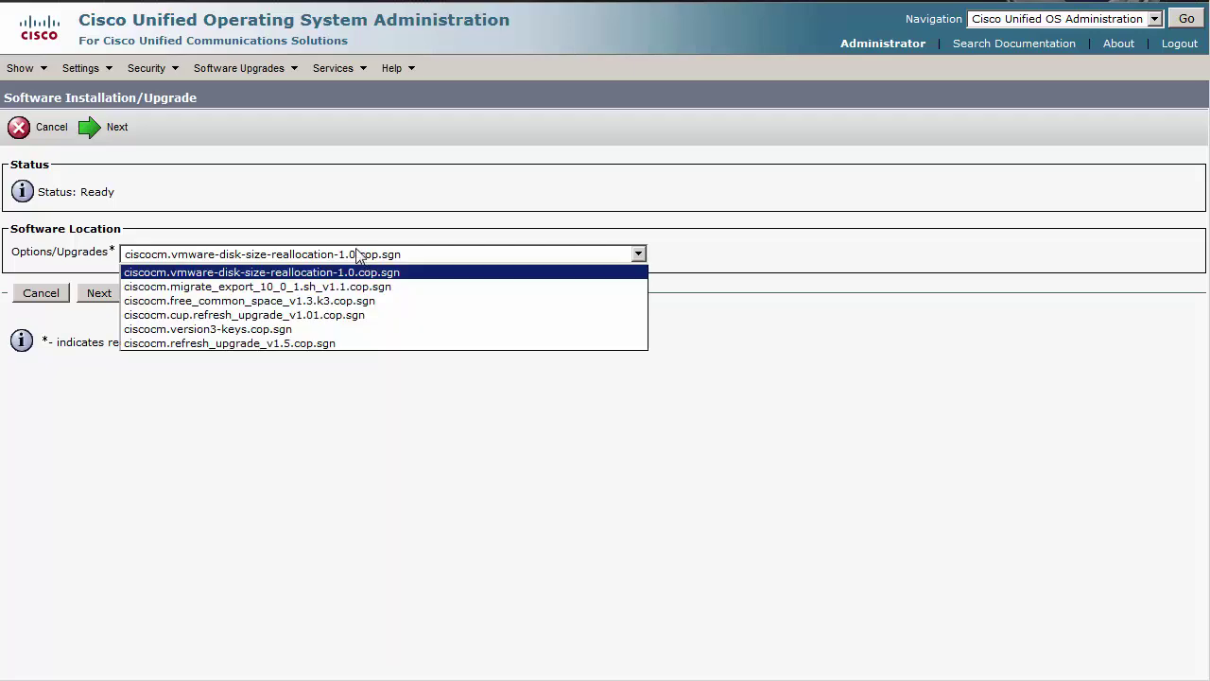
- Install ciscocm.version3-keys.cop.sgn on the CUCM server, accepting its checksum
click(291, 330)
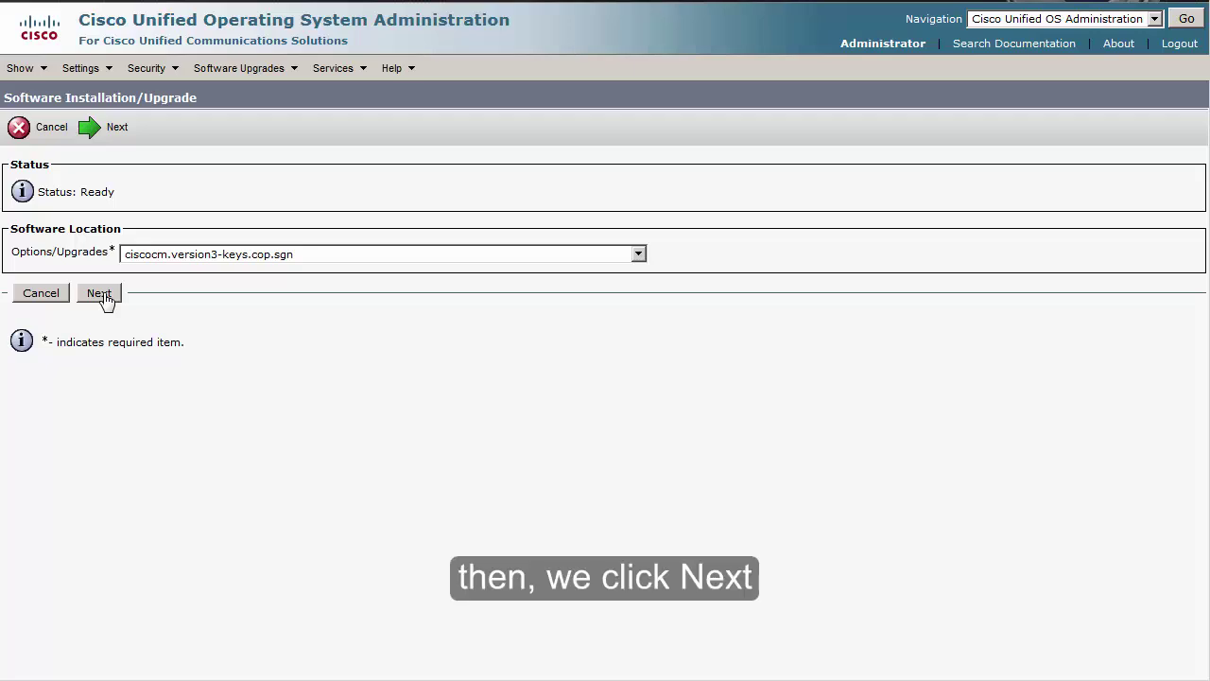
click(104, 296)
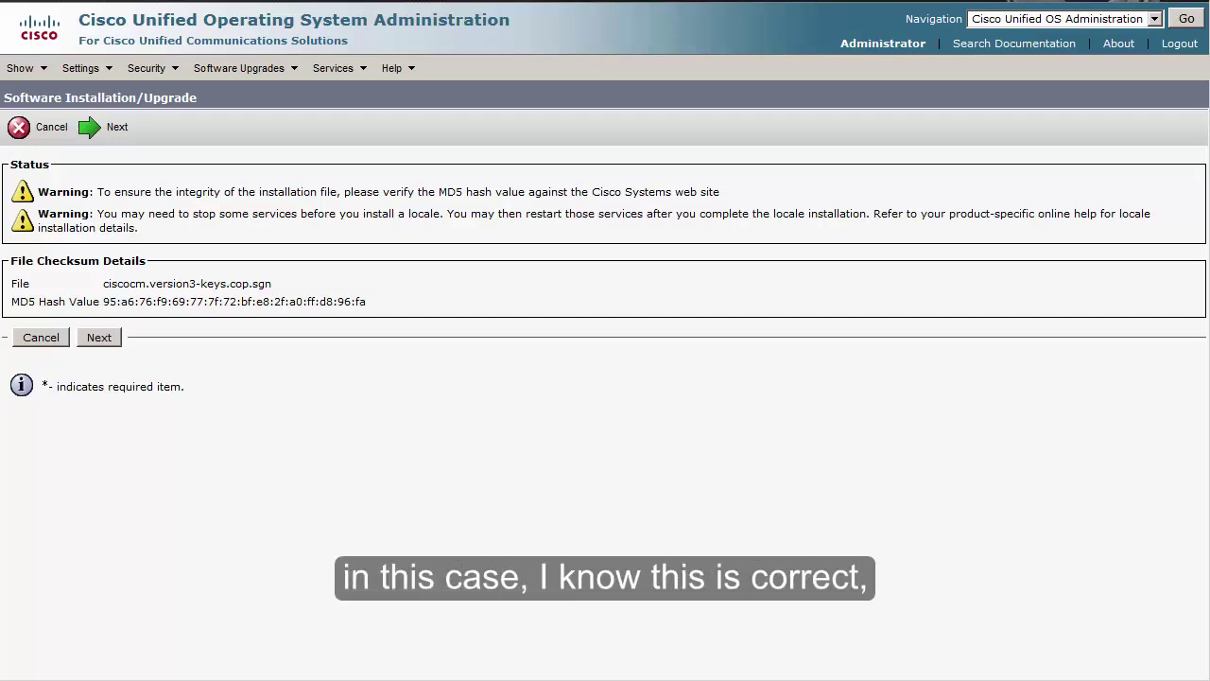
click(100, 338)
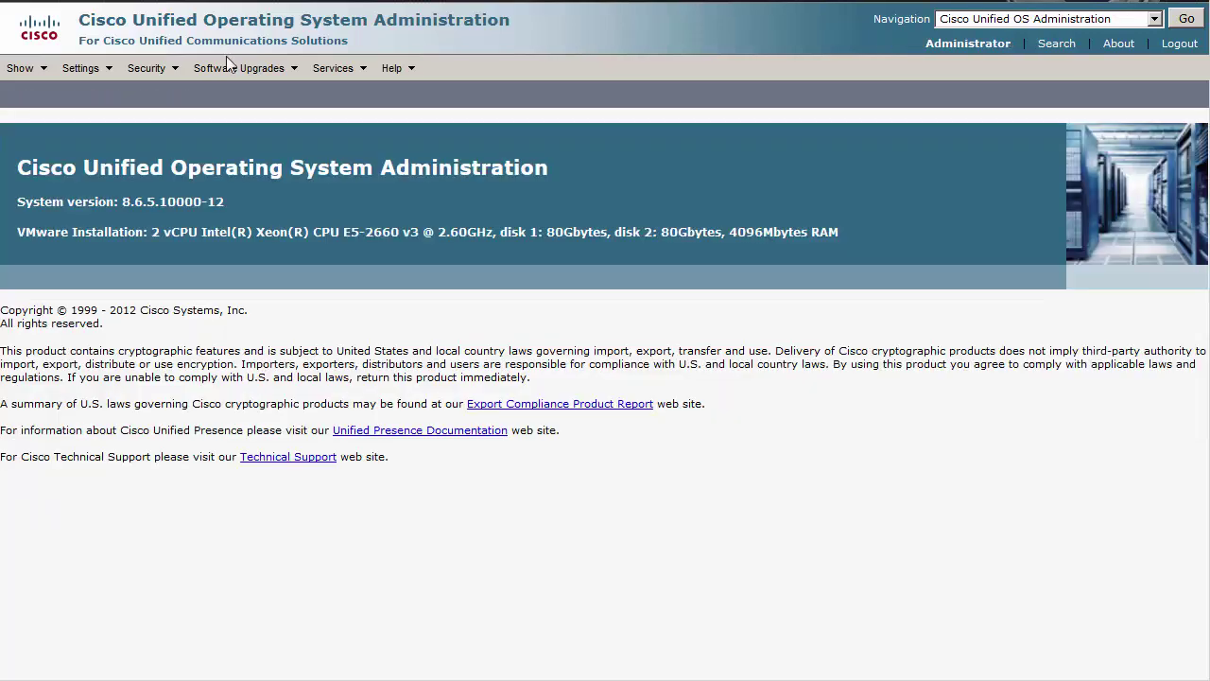
- On IM&P, start a Remote Filesystem install using saved directory ./, server and user name, plus the password
mouse_move(232, 68)
click(227, 97)
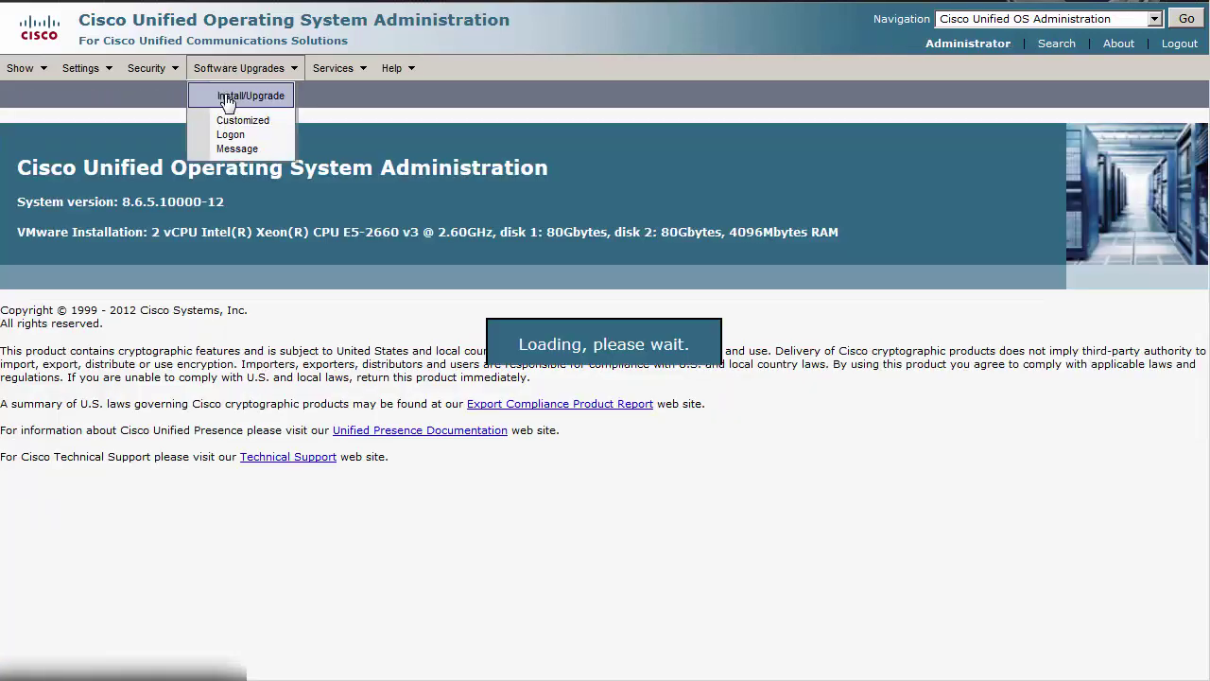
click(219, 253)
click(217, 292)
click(197, 276)
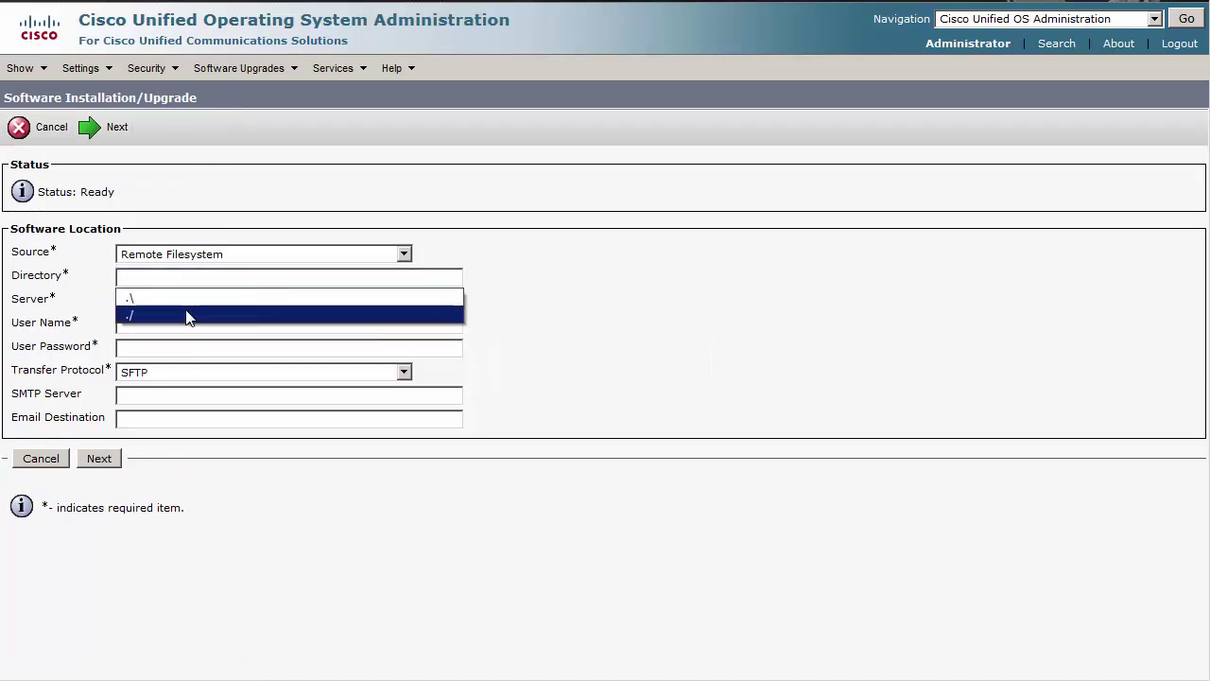
click(186, 316)
click(173, 299)
click(184, 318)
click(183, 323)
click(184, 342)
click(185, 348)
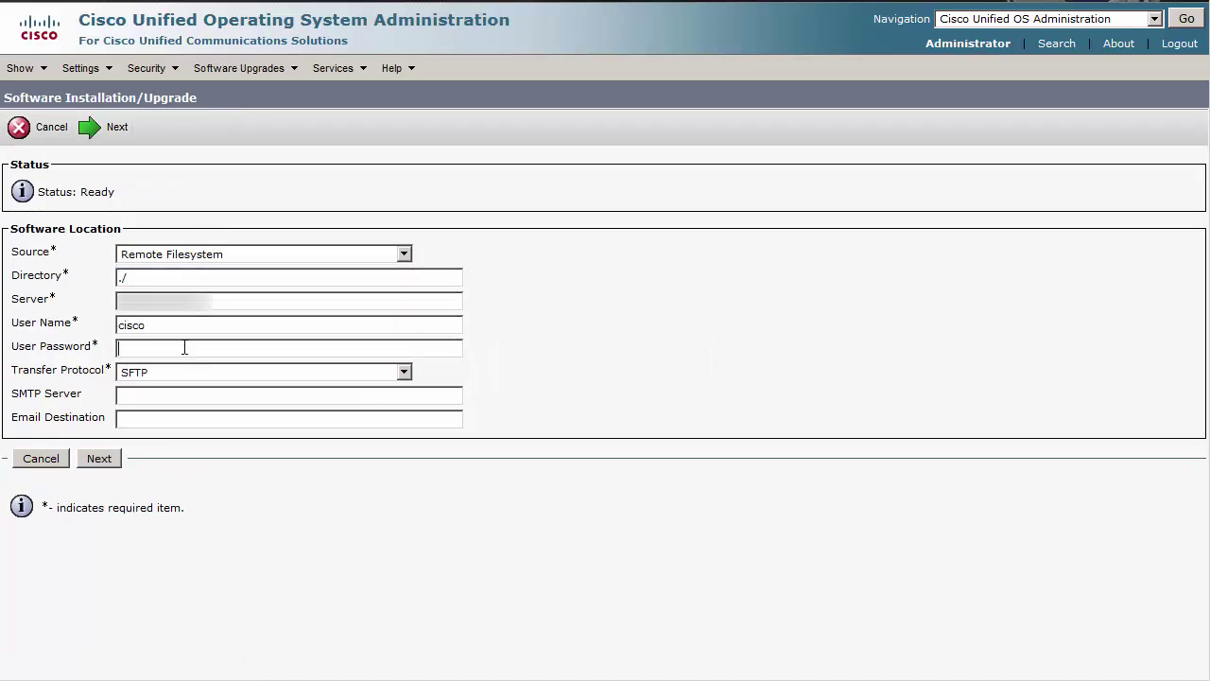
text(*********)
click(98, 457)
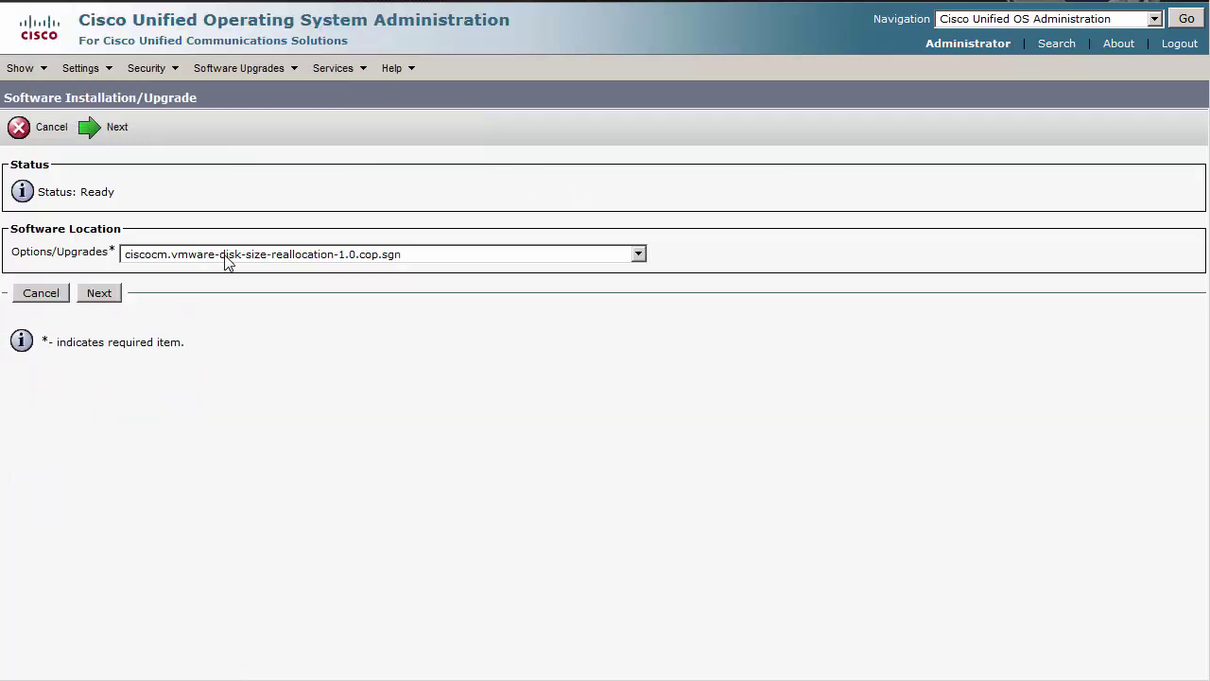
- Install ciscocm.version3-keys.cop.sgn on IM&P, accepting its checksum
click(227, 255)
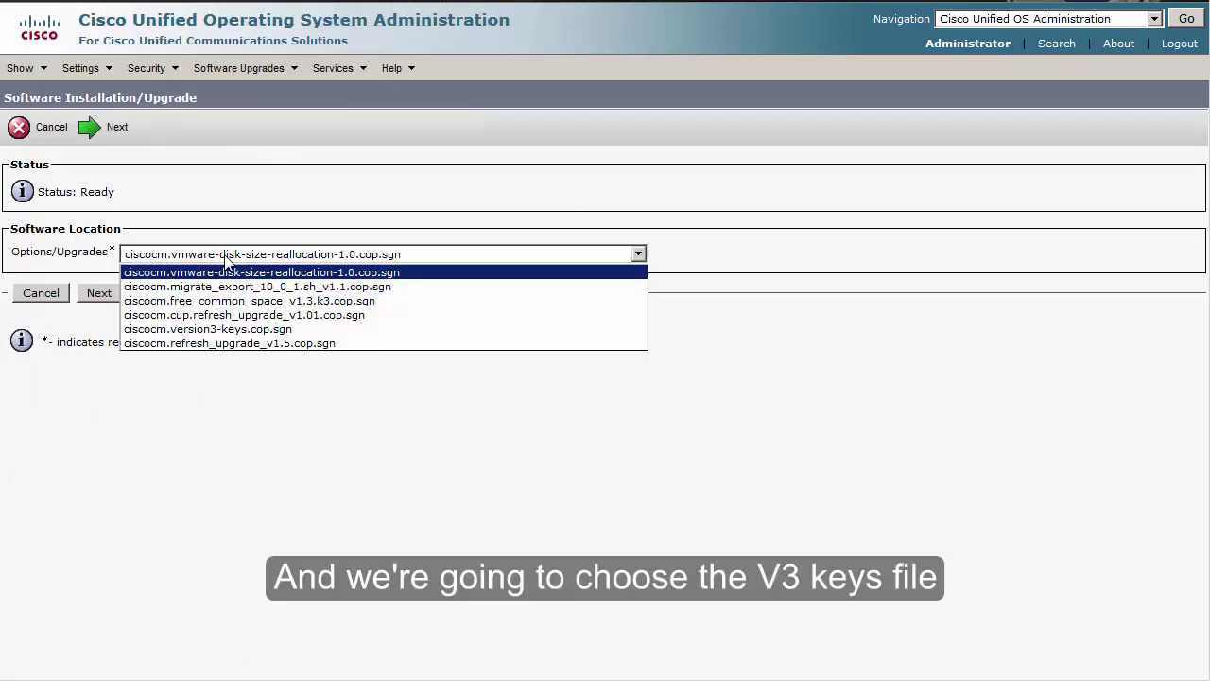
click(243, 331)
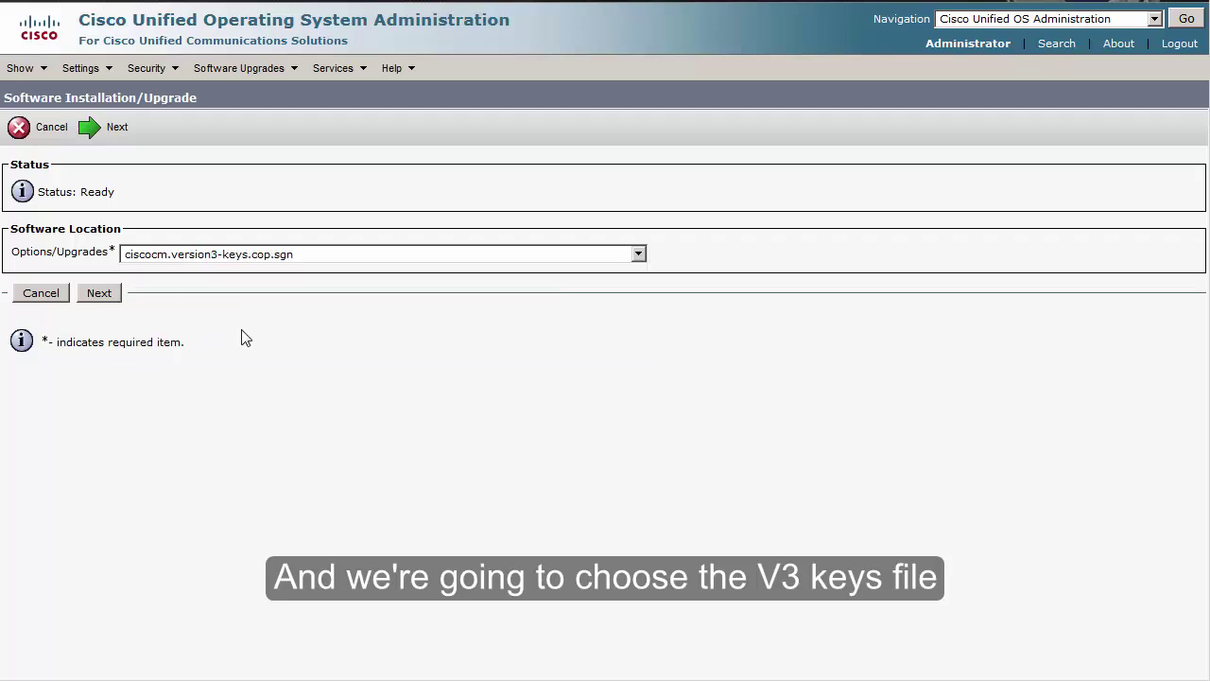
click(99, 294)
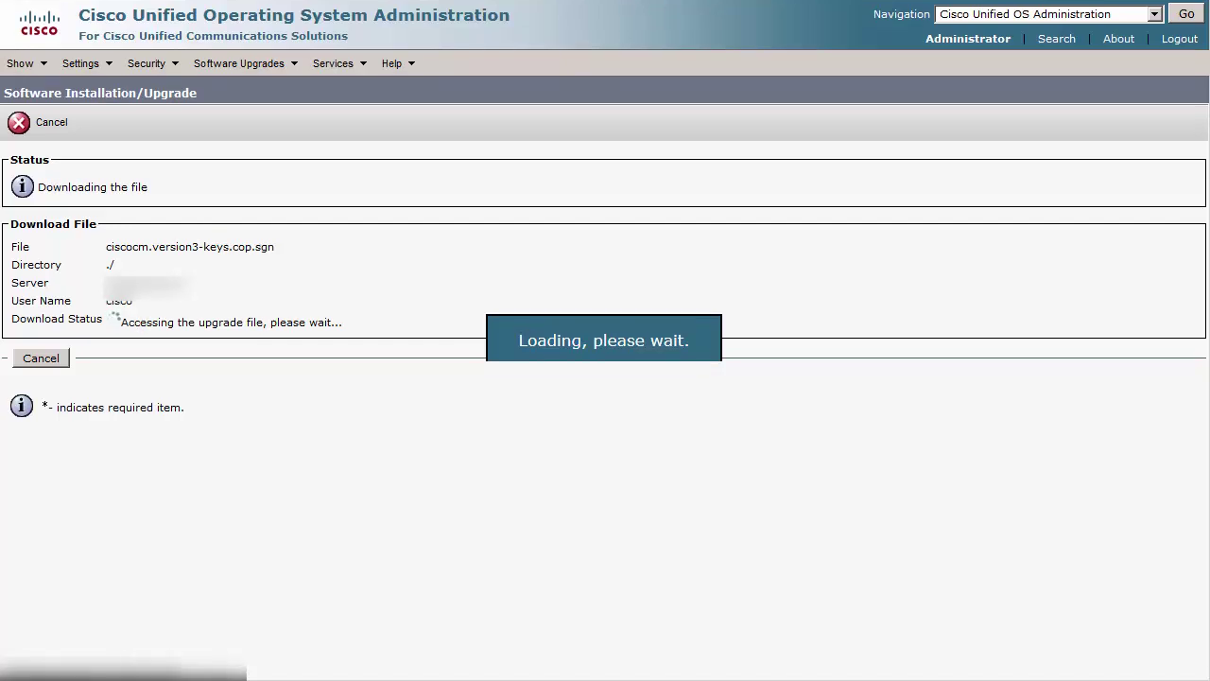
click(98, 332)
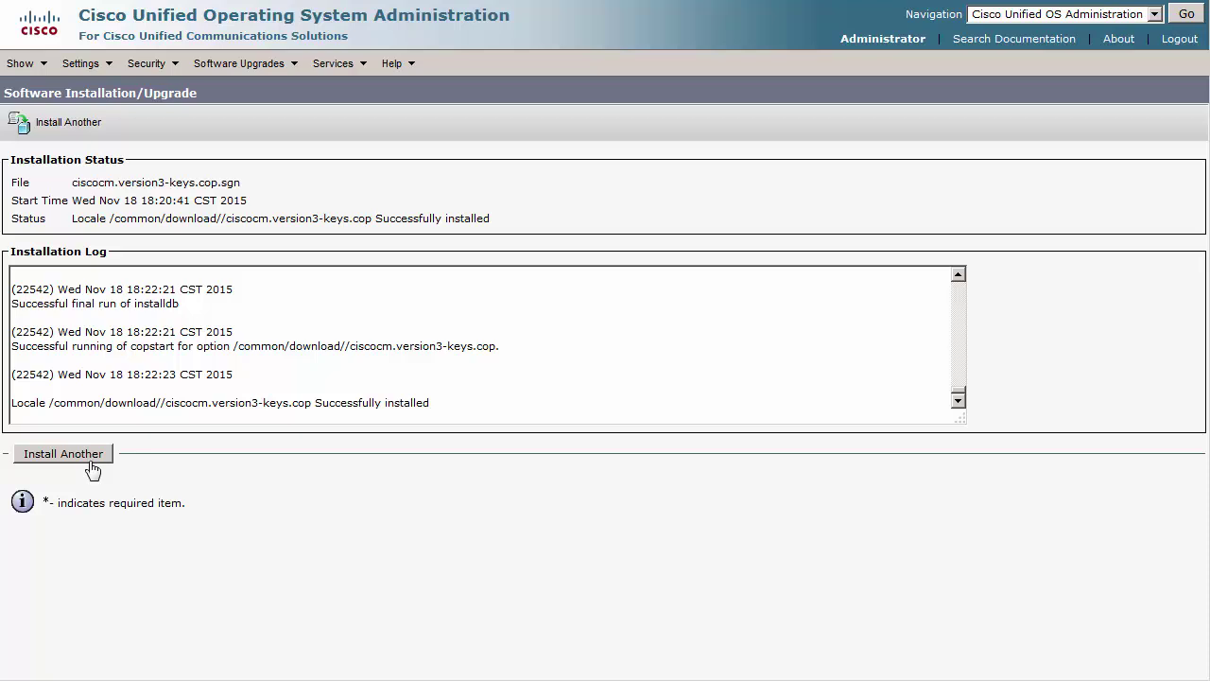
- Install ciscocm.vmware-disk-size-reallocation-1.0.cop.sgn on CUCM, re-entering the SFTP password and accepting the checksum
click(90, 462)
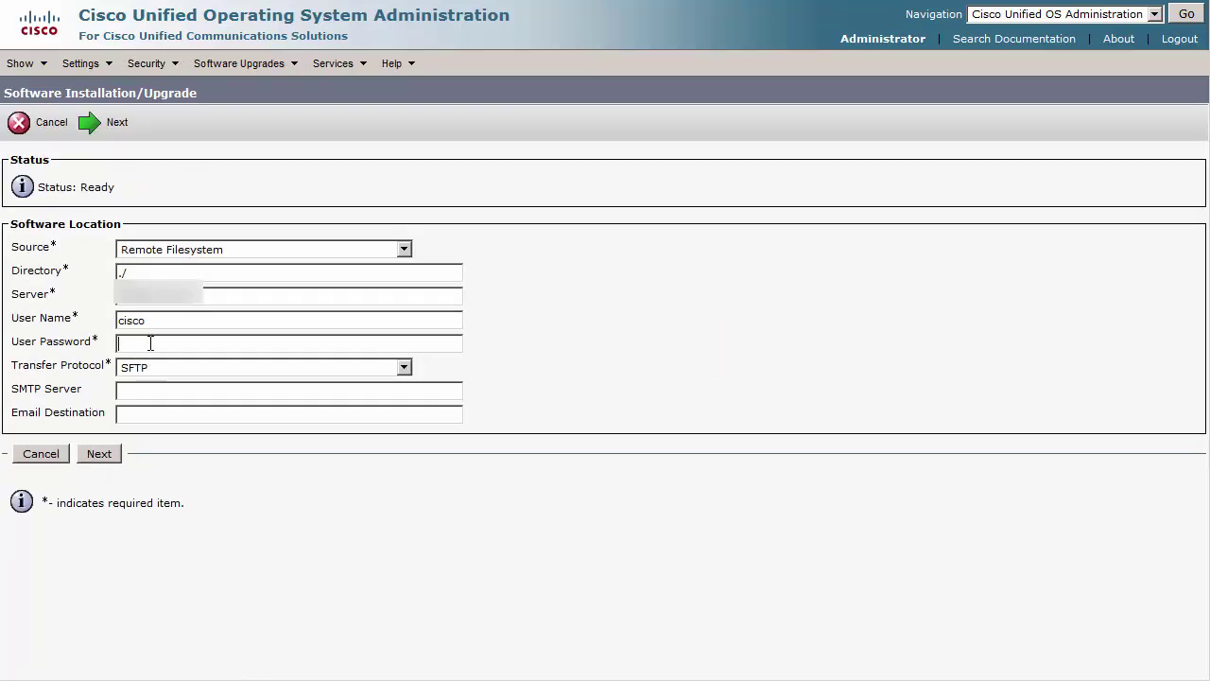
click(102, 456)
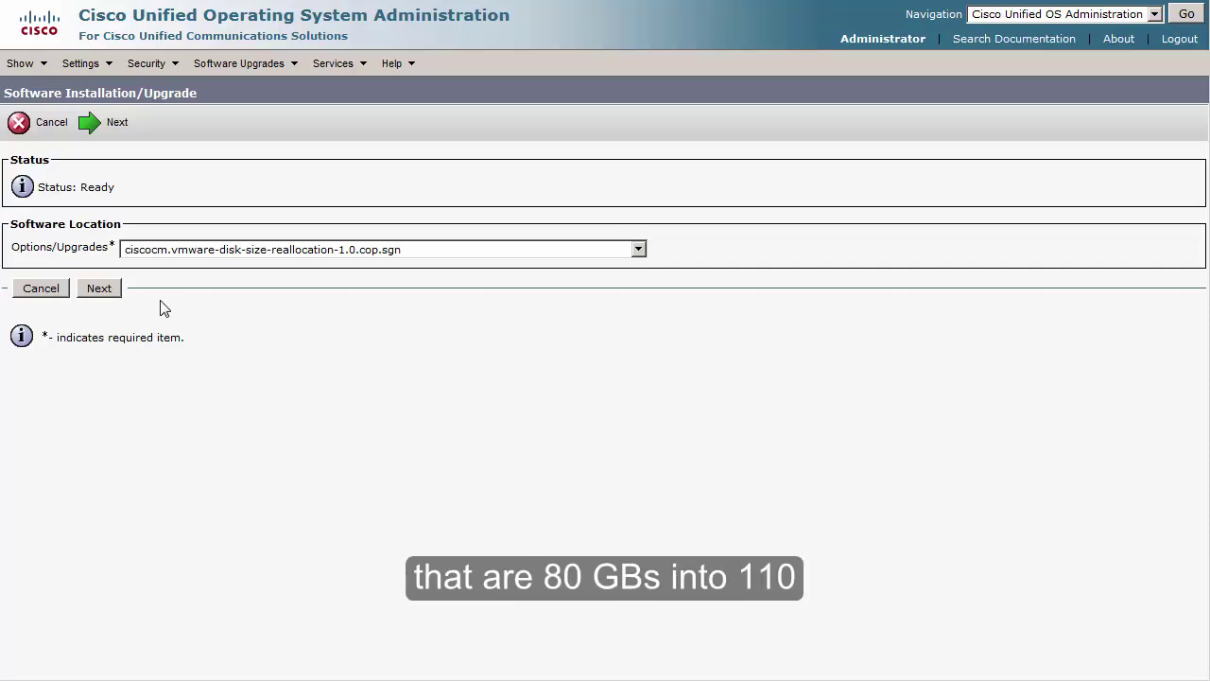
click(112, 293)
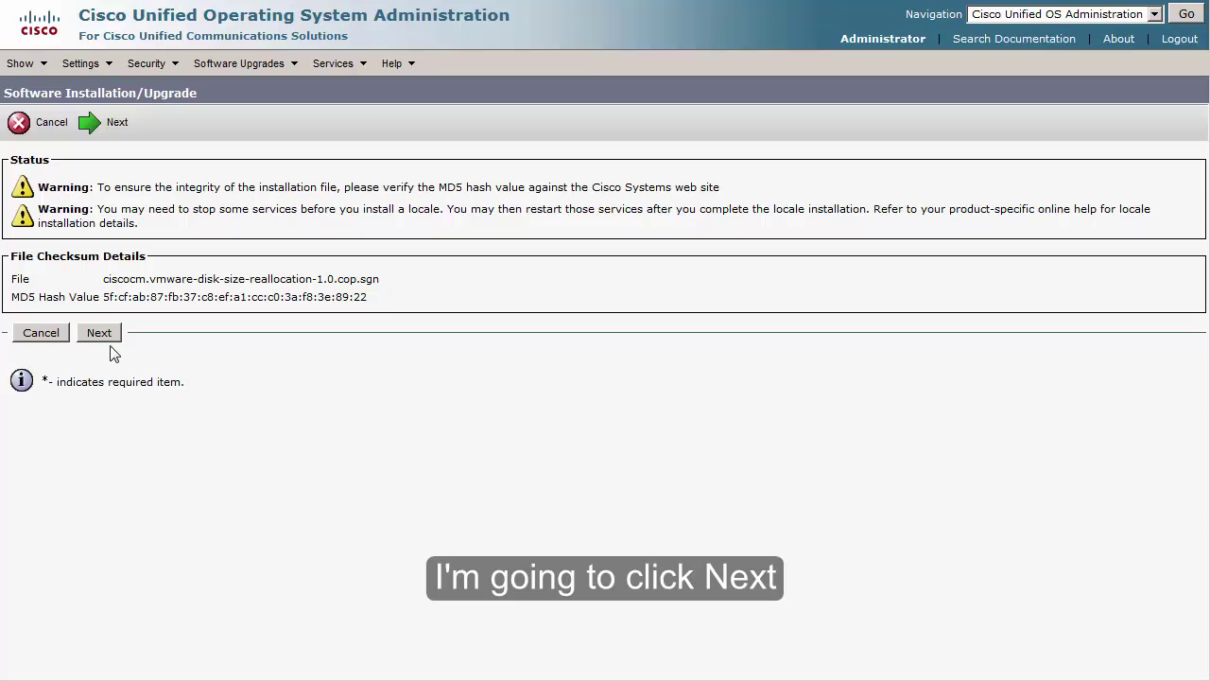
click(106, 336)
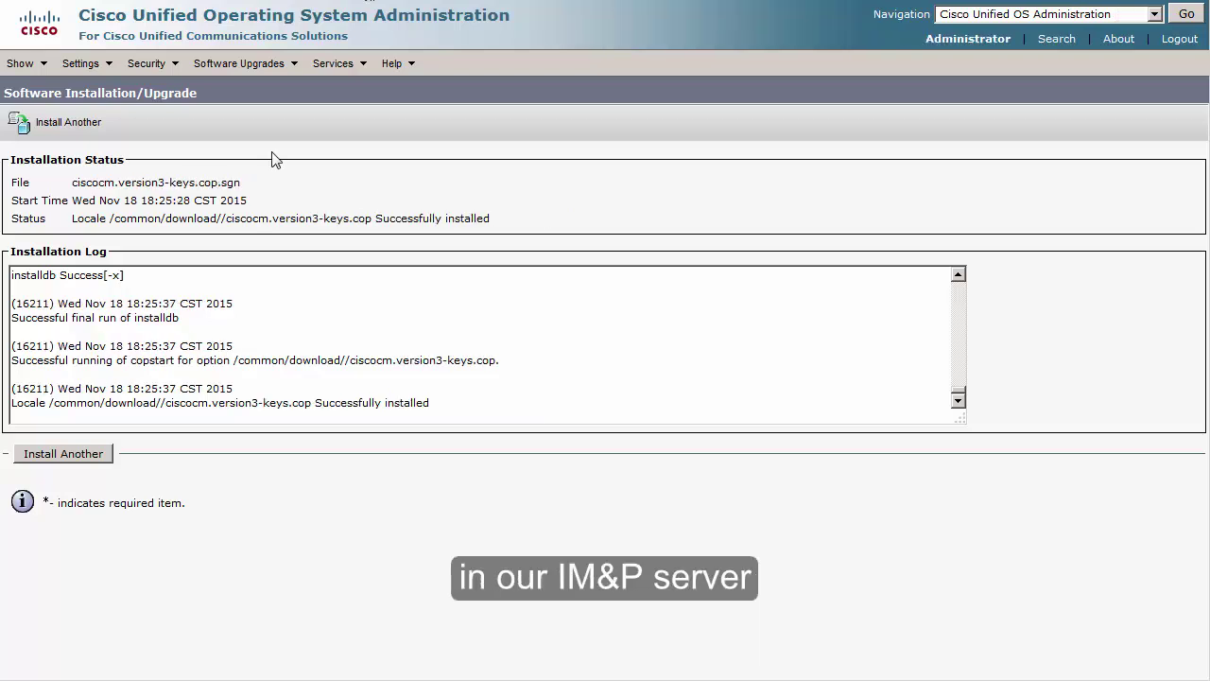
- Install ciscocm.vmware-disk-size-reallocation-1.0.cop.sgn on IM&P, re-entering the SFTP password and accepting the checksum
click(95, 455)
click(159, 343)
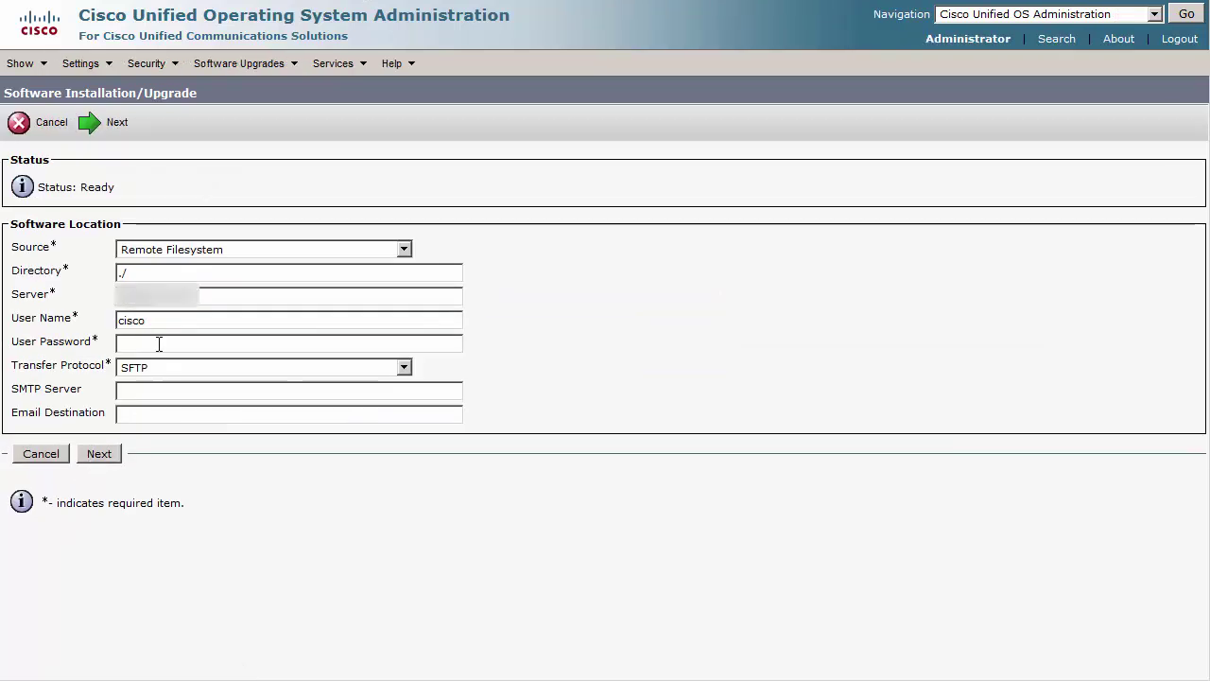
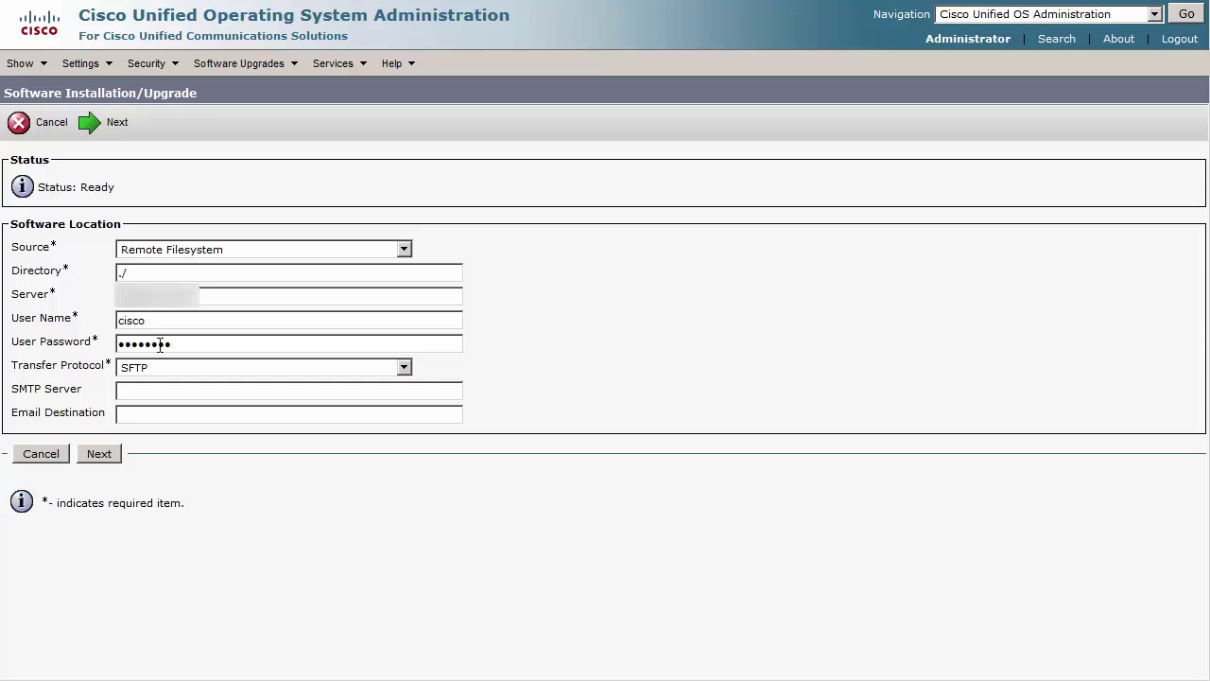
click(107, 458)
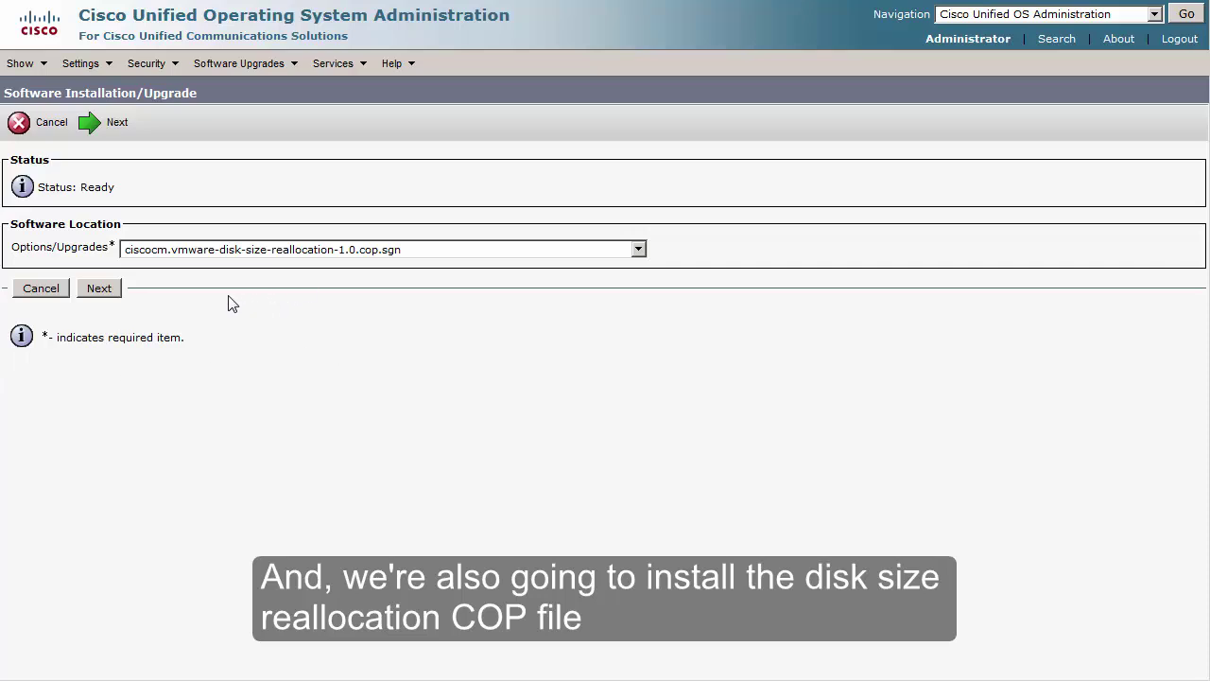
click(104, 293)
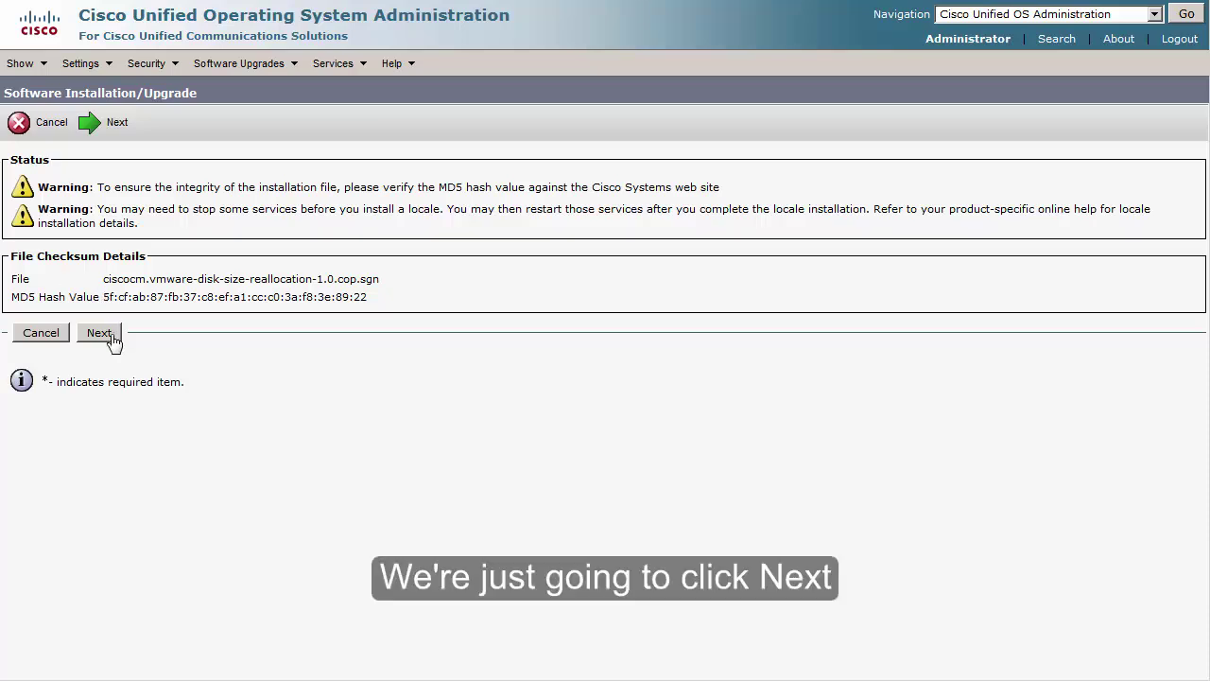
click(100, 333)
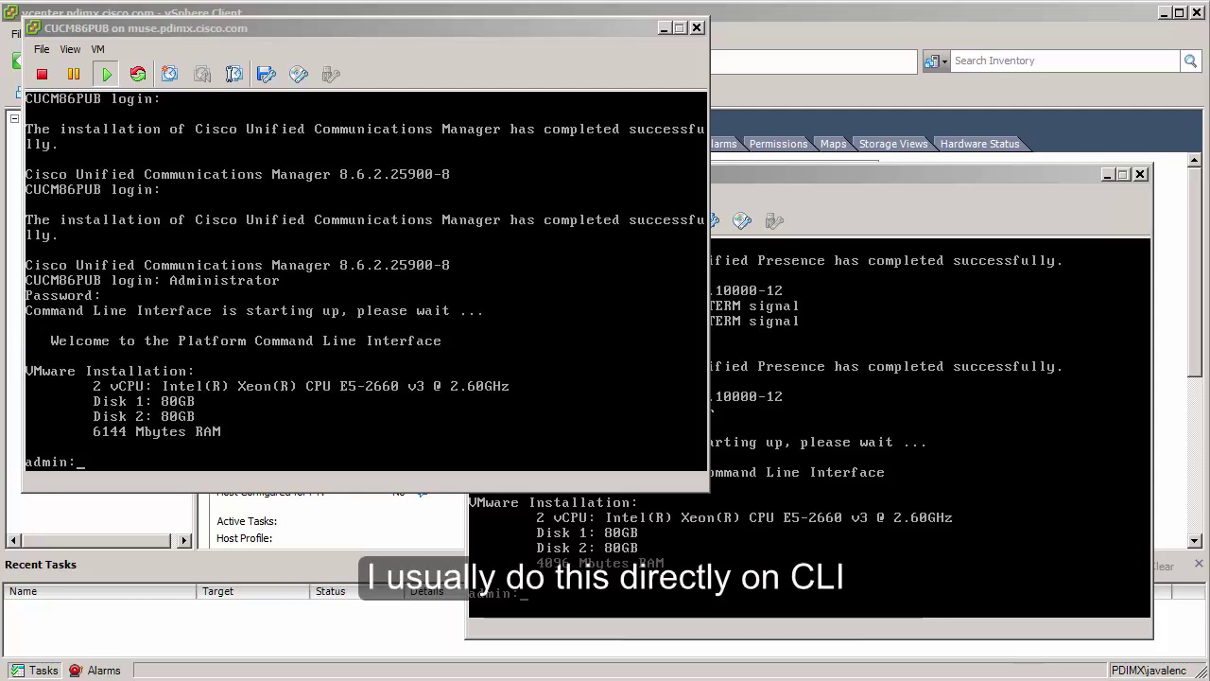
- Shut down CUCM86PUB from its console with 'utils system shutdown', confirming 'yes'
click(283, 384)
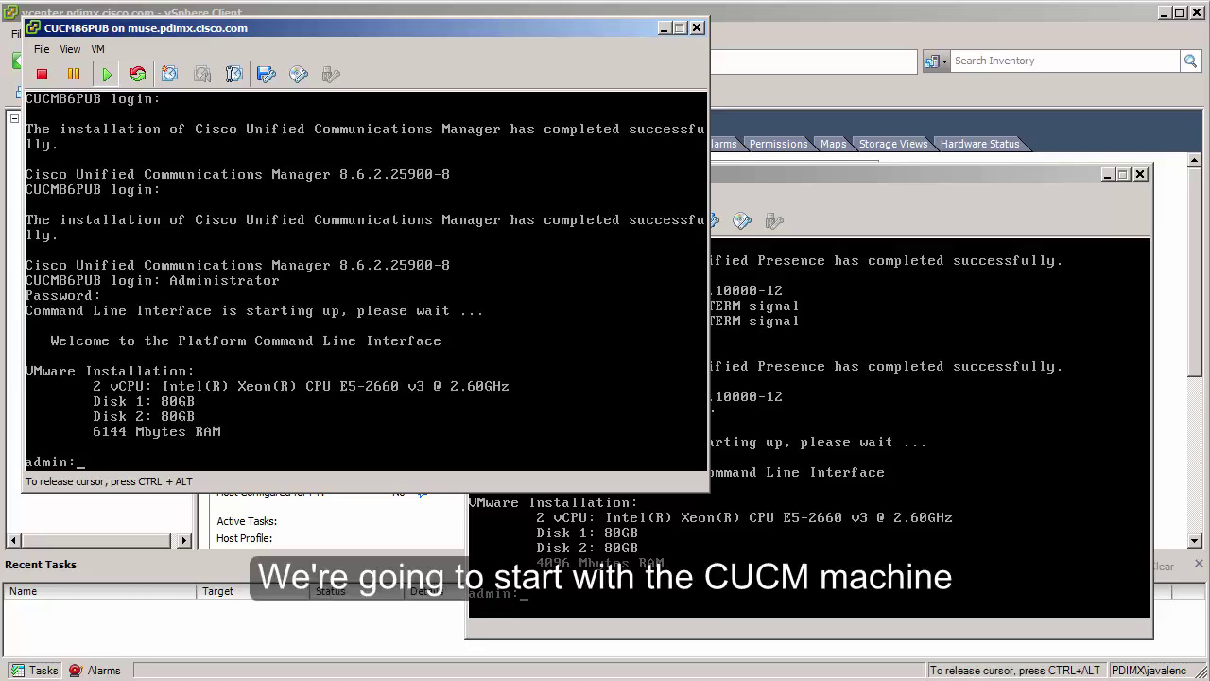
text(utils system shutdown)
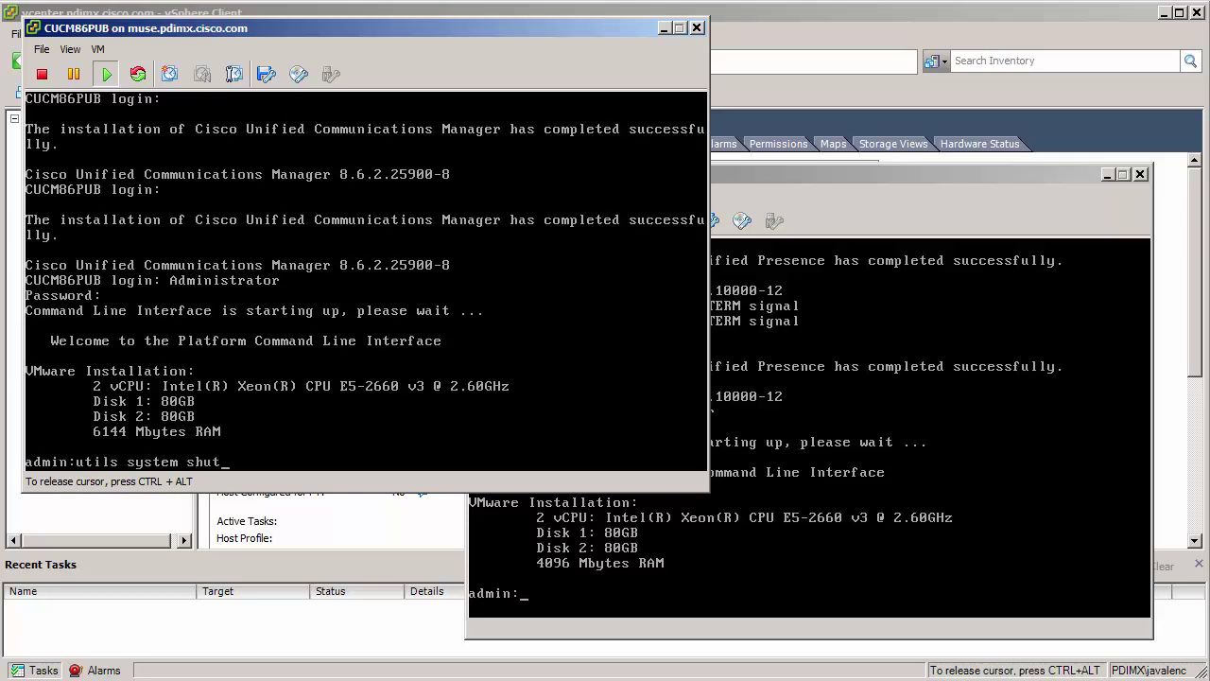
key(Return)
text(yes)
key(Return)
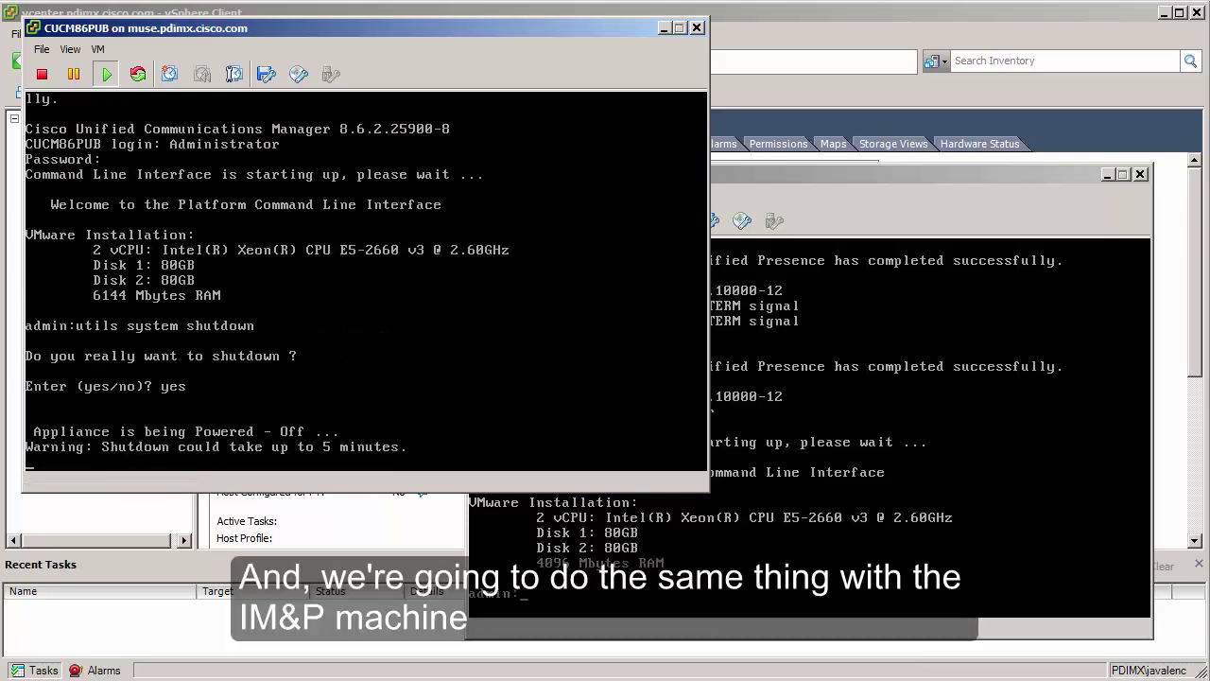
key(ctrl+alt)
- Shut down IMP86PUB from its console with 'utils system shutdown', confirming 'yes'
click(812, 477)
click(811, 478)
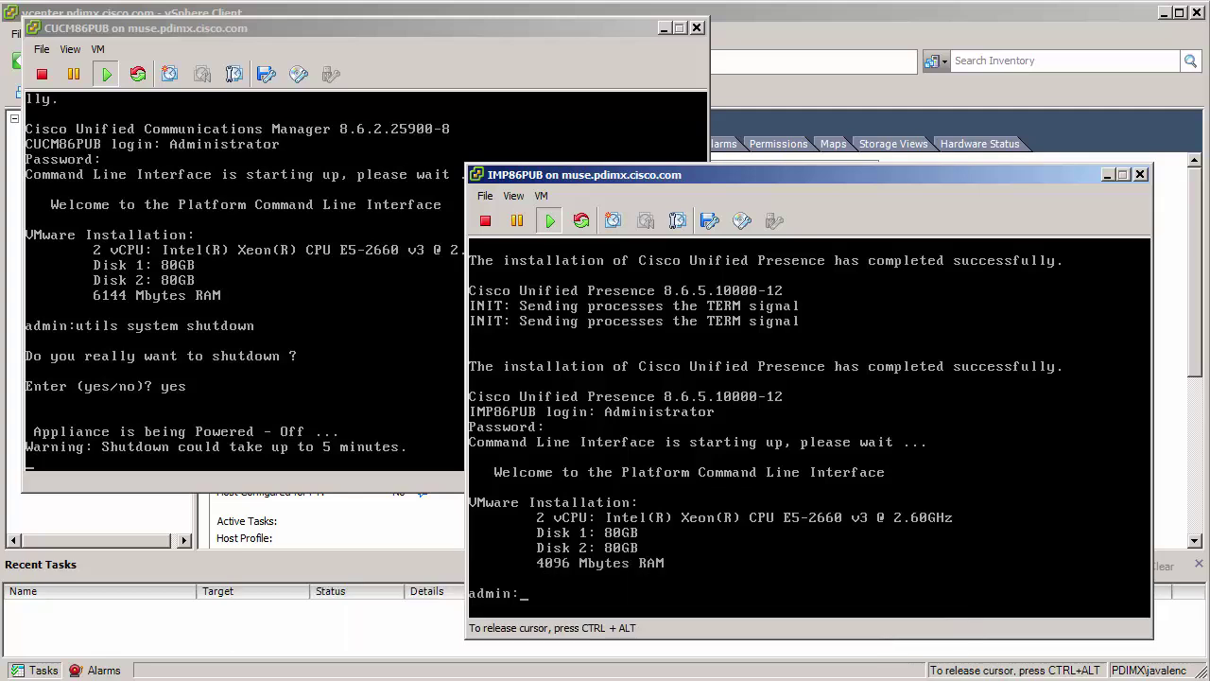
text(utils system shutdown)
key(Return)
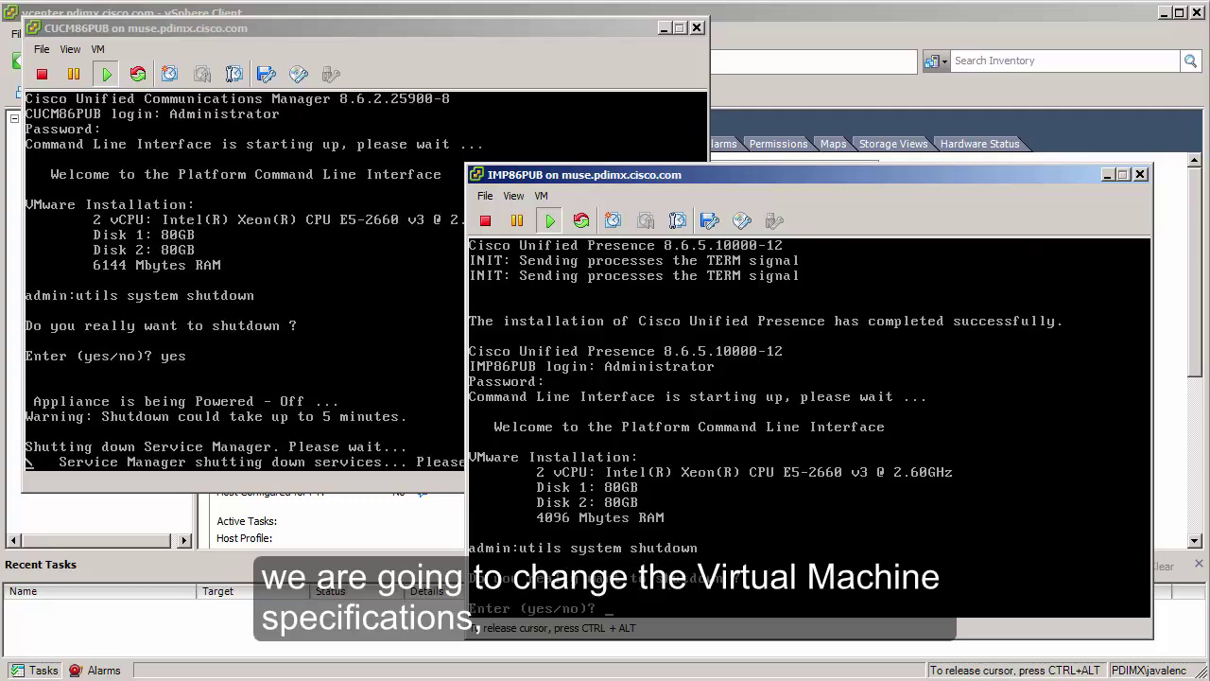
text(yes)
key(Return)
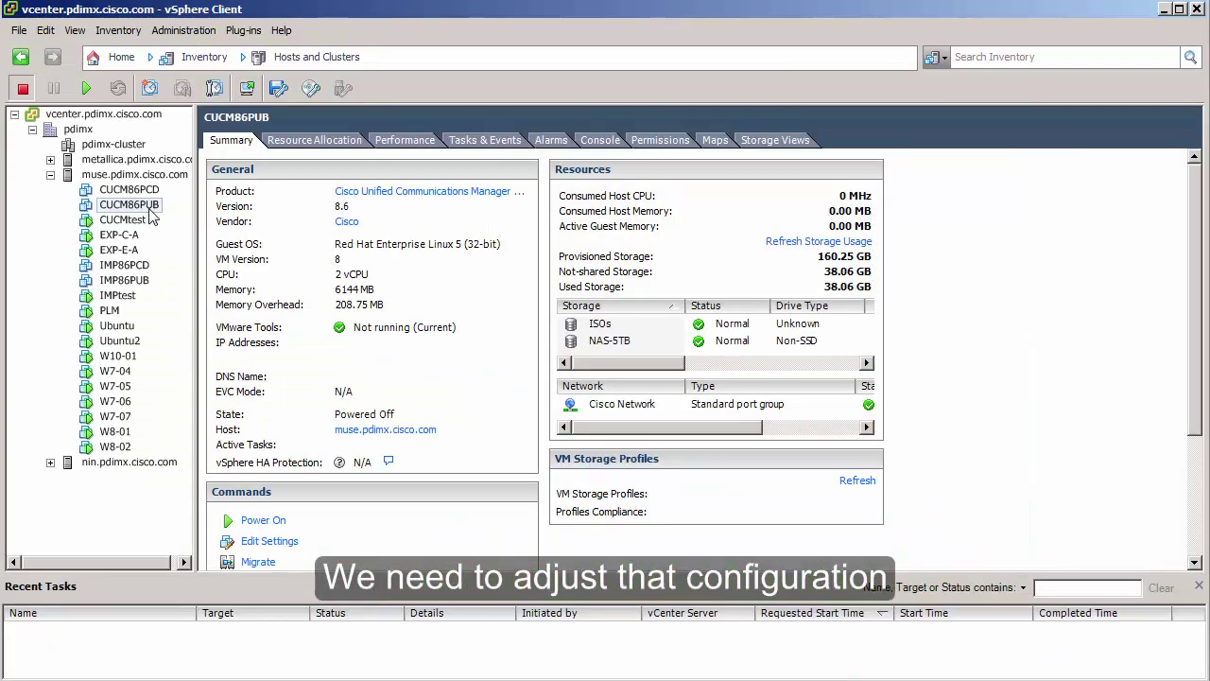
- In CUCM86PUB's settings, raise the memory to 8 GB
right_click(148, 209)
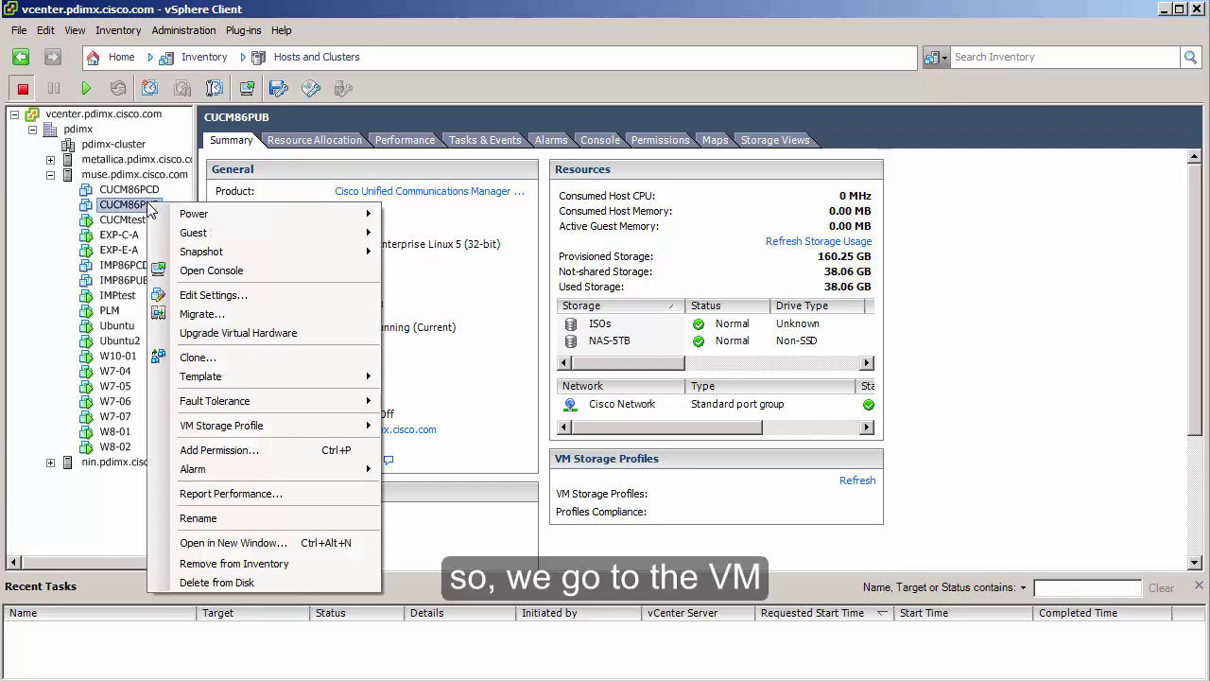
click(279, 298)
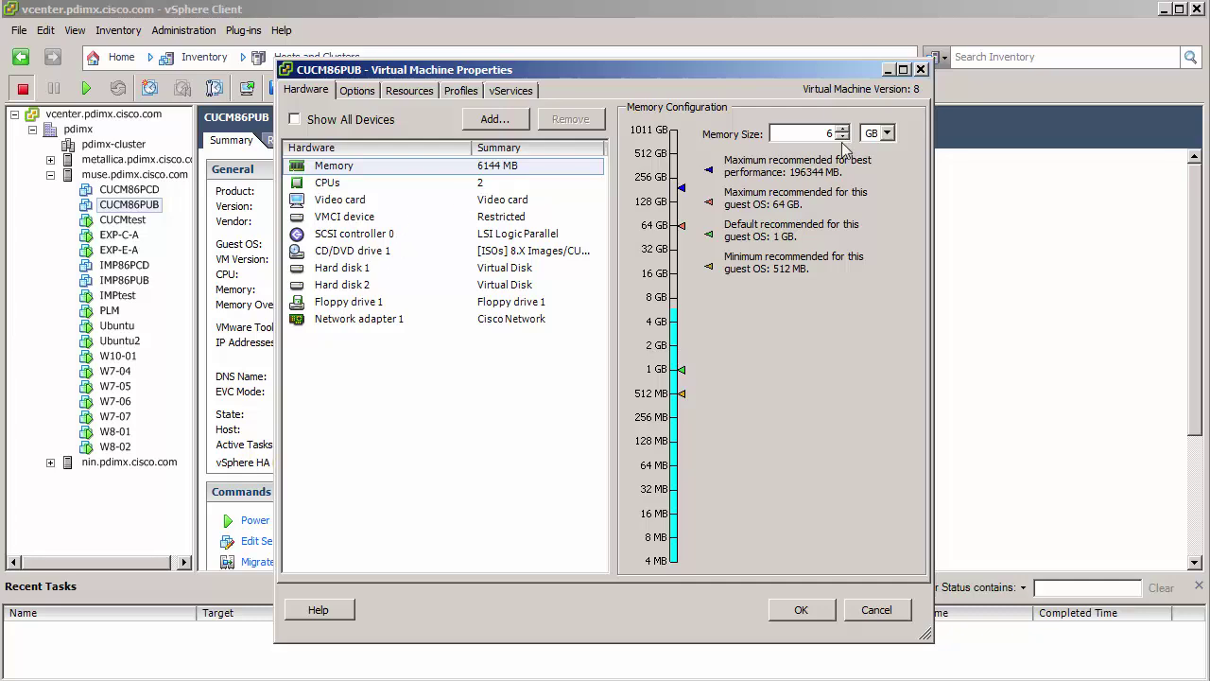
click(842, 130)
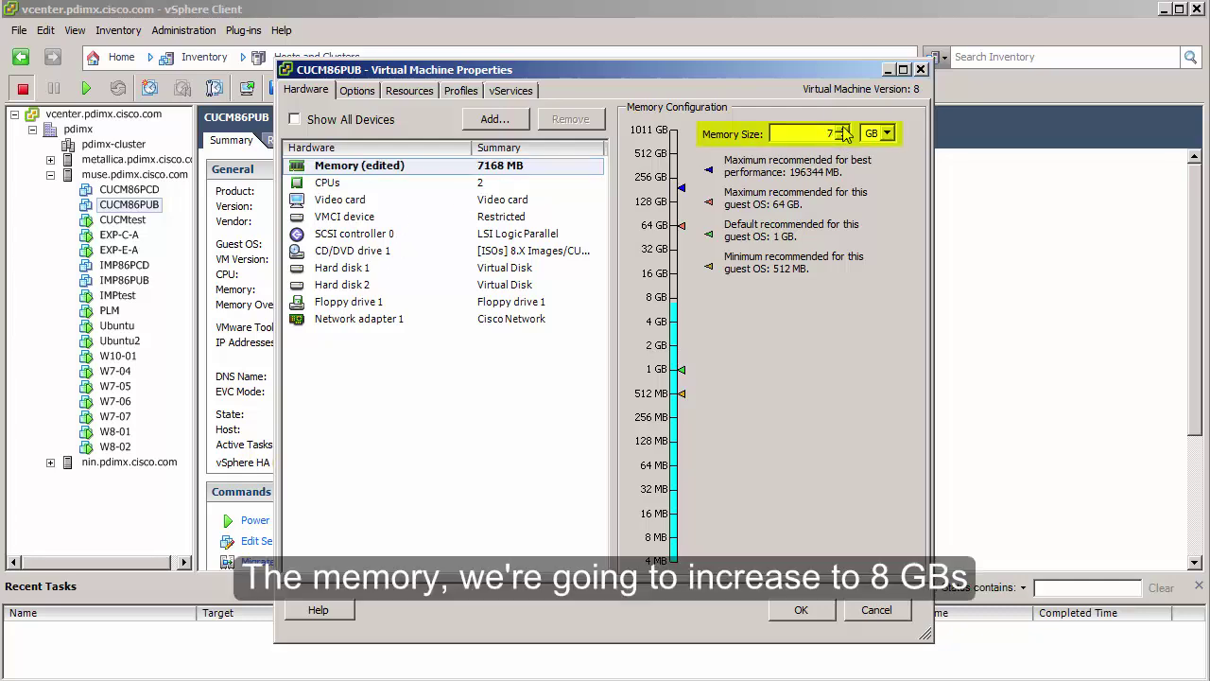
click(842, 130)
- Keep 2 virtual sockets, enlarge Hard disk 2 to 110 GB, and apply the changes
click(501, 183)
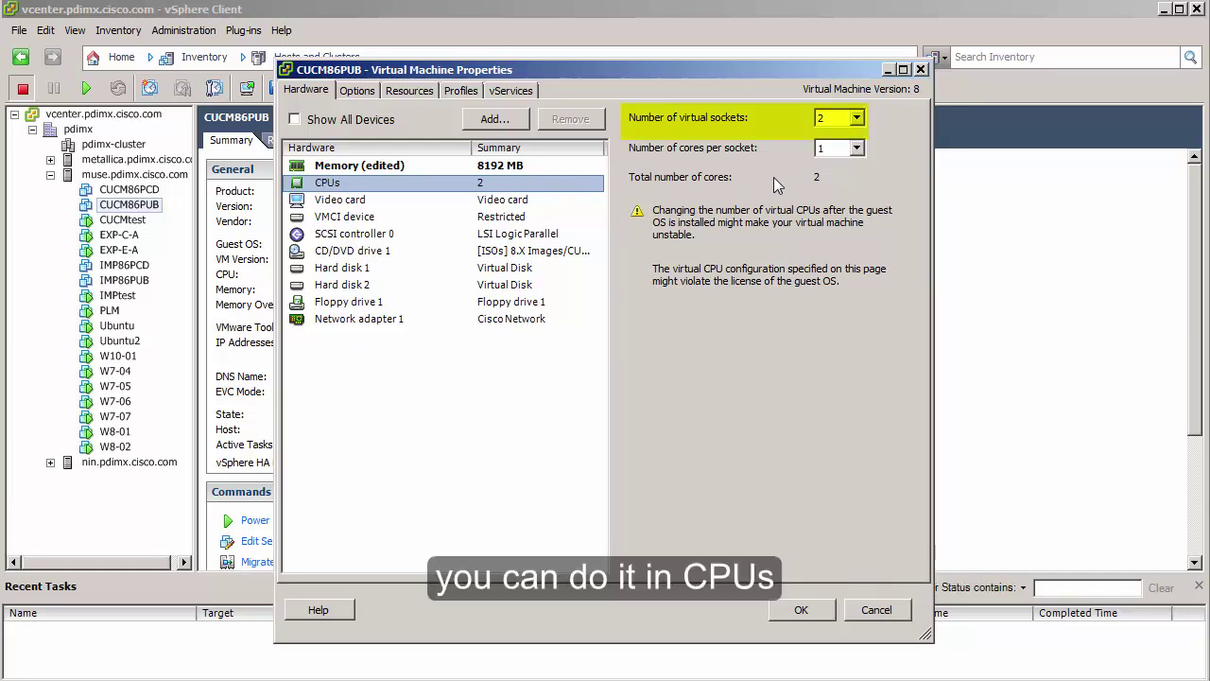
click(857, 118)
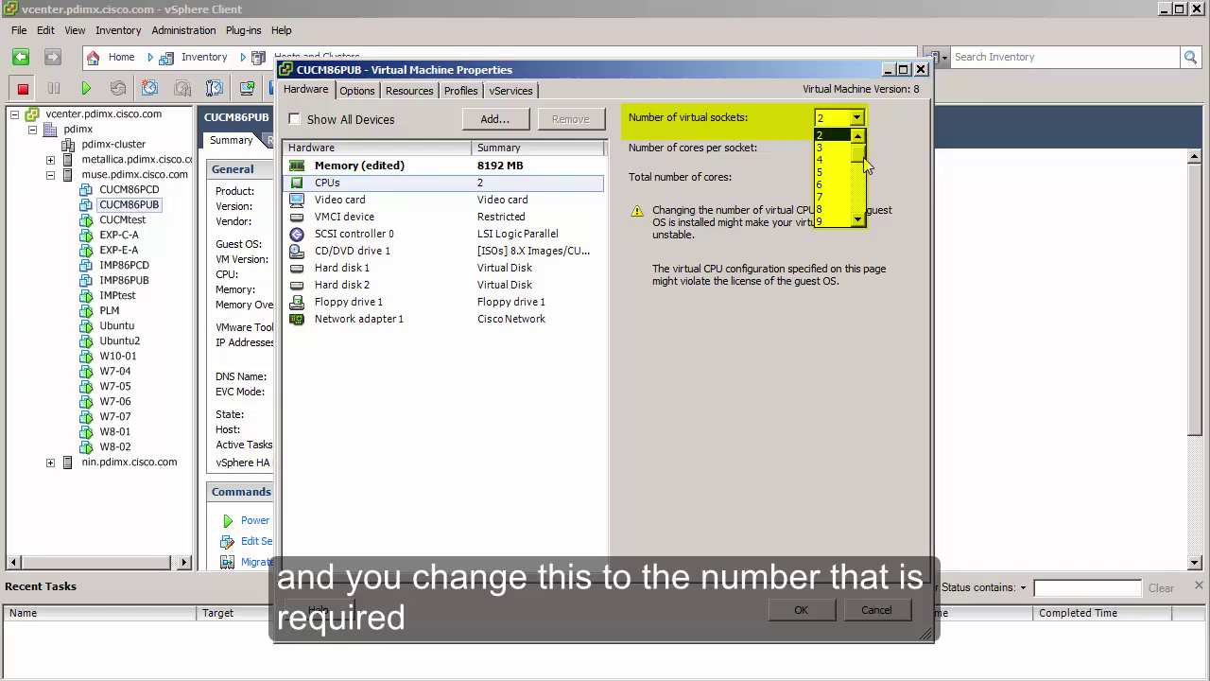
click(887, 130)
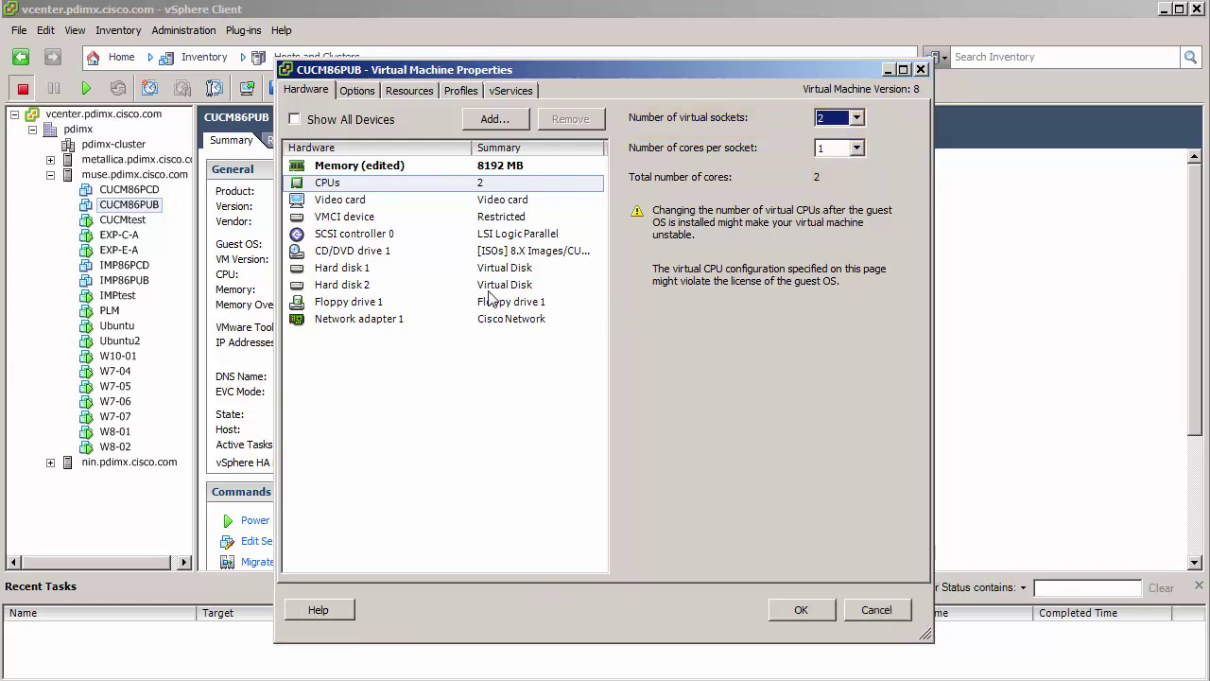
click(412, 289)
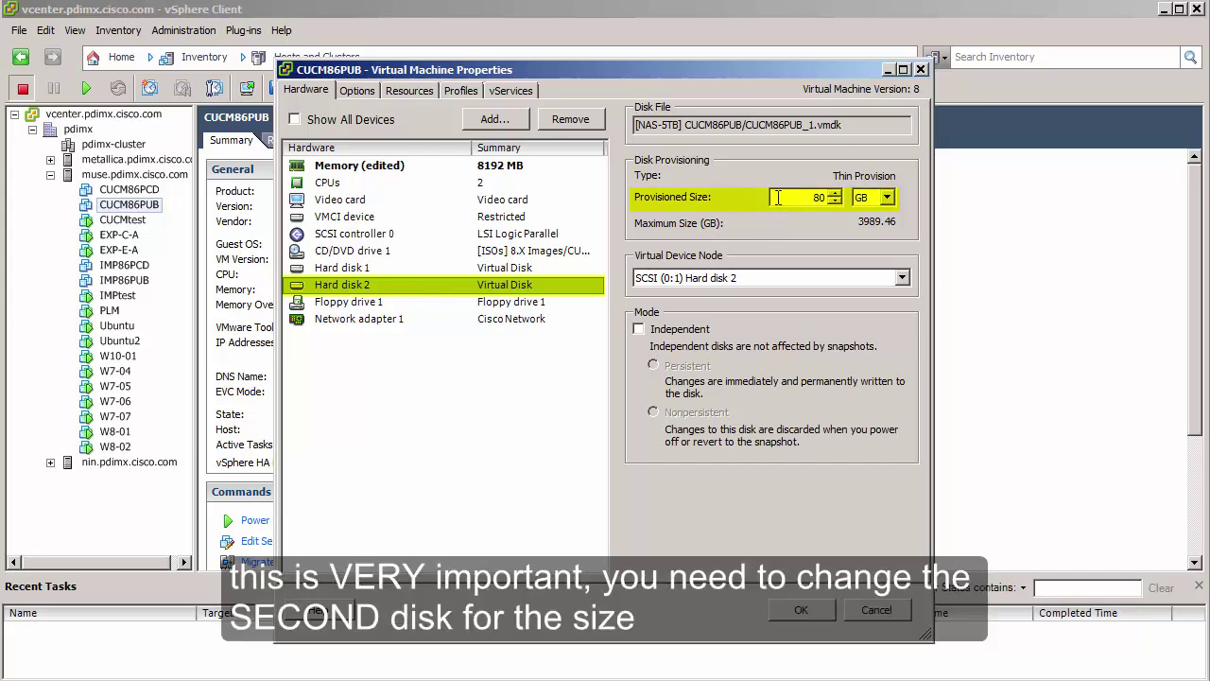
double_click(817, 197)
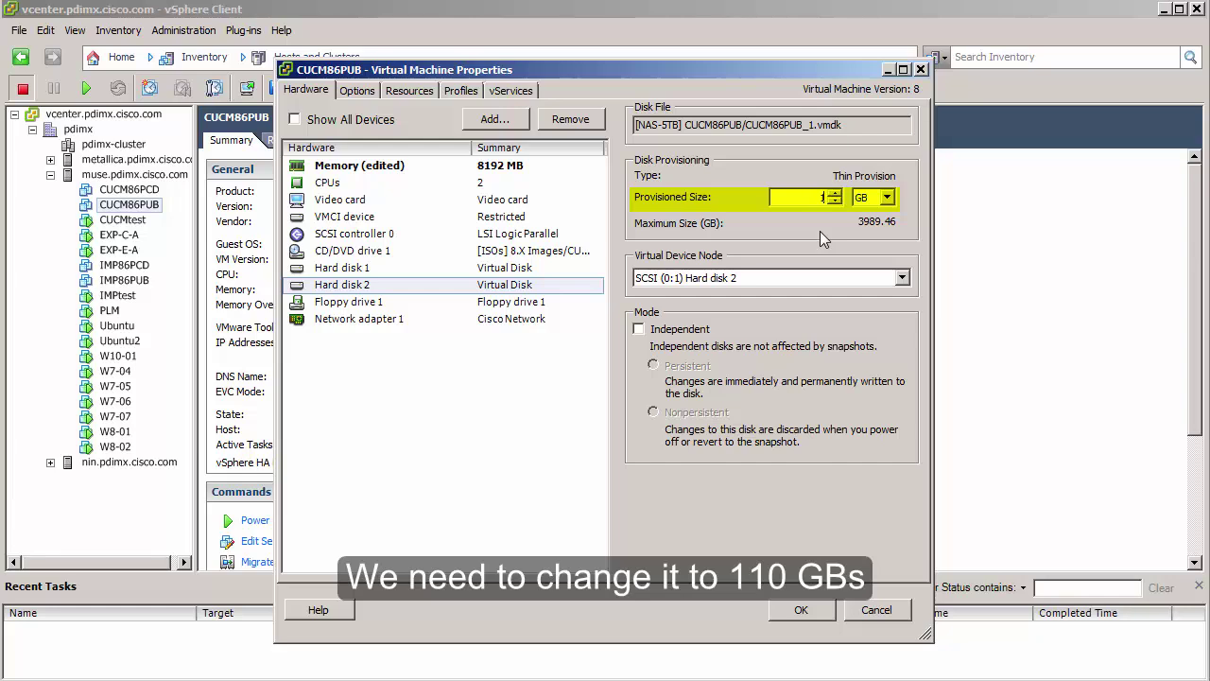
click(798, 610)
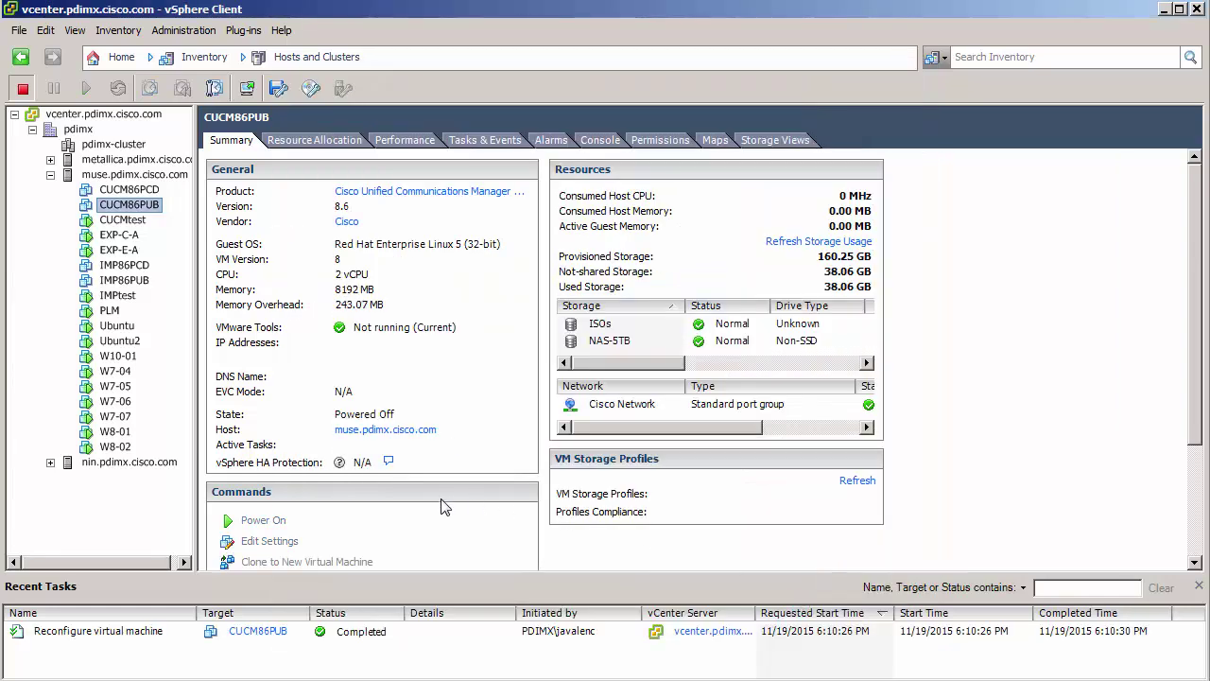
- Select IMP86PUB to view its summary: 4096 MB memory, RHEL 5 (32-bit) guest
click(142, 285)
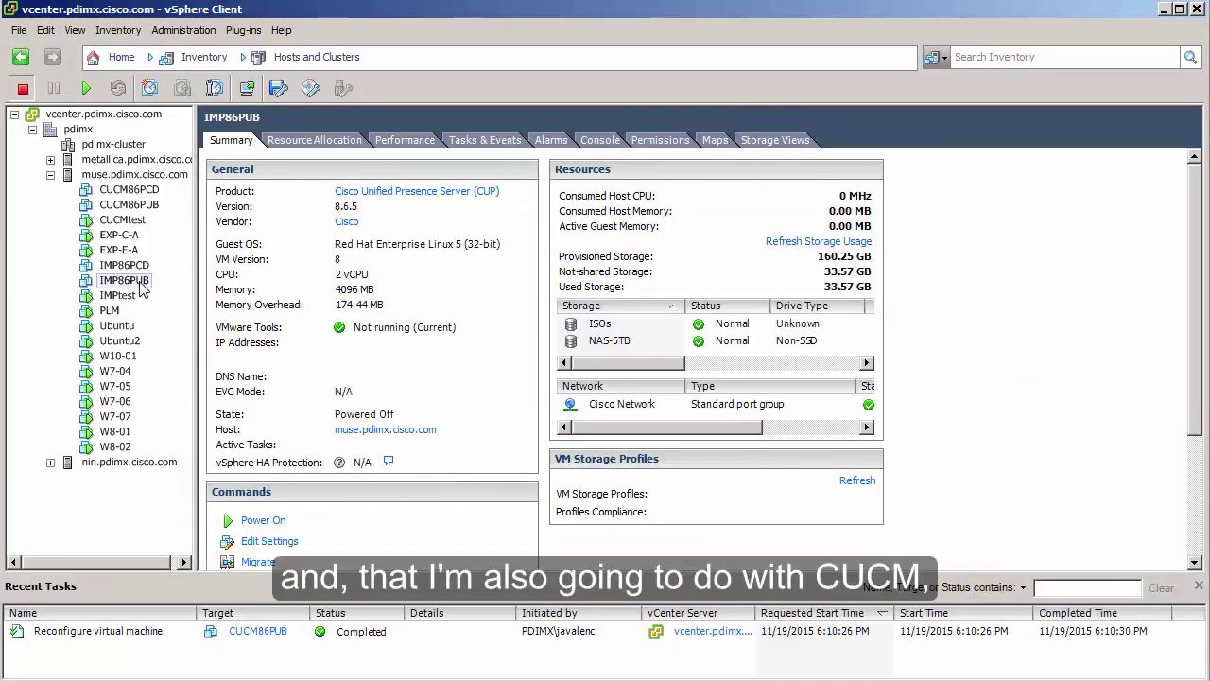
right_click(142, 290)
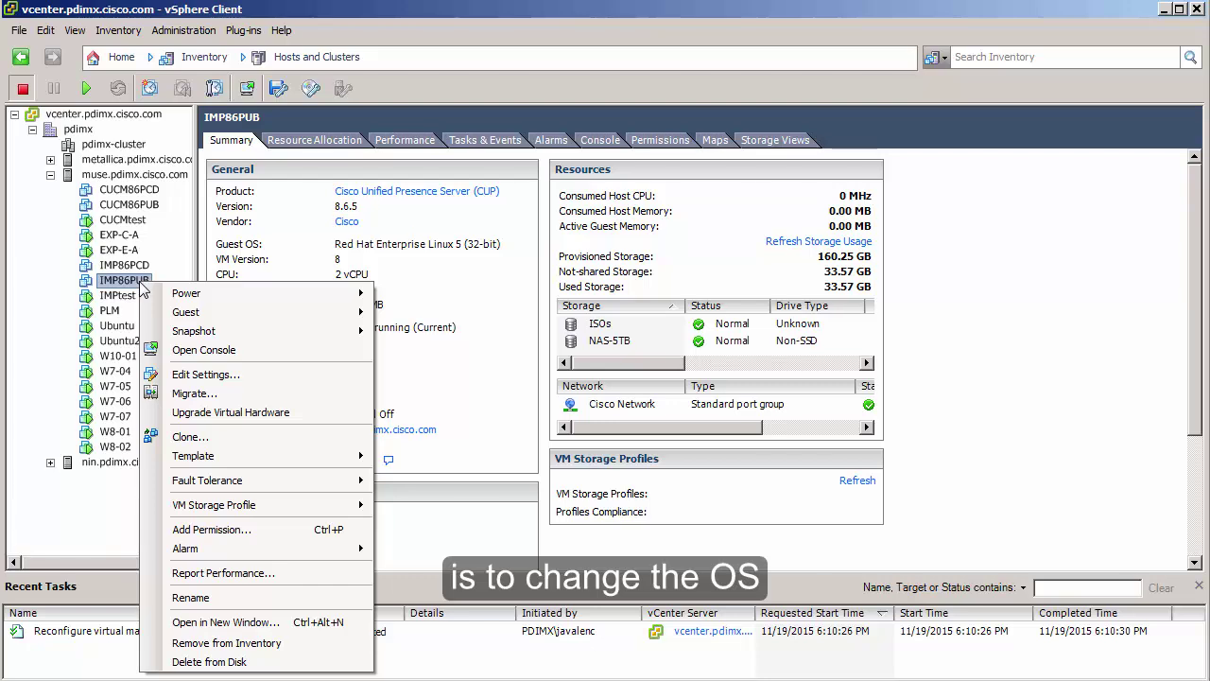
- Set IMP86PUB's guest OS to Red Hat Enterprise Linux 6 (64-bit), then open CUCM86PUB's settings
click(264, 375)
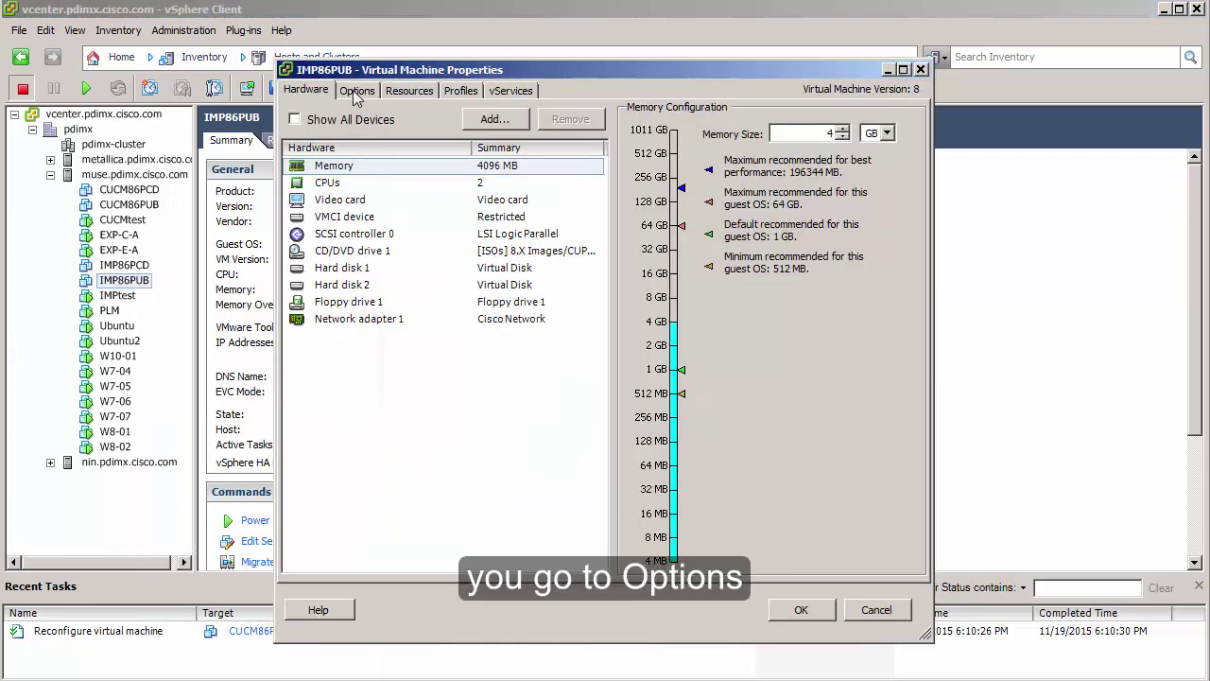
click(357, 89)
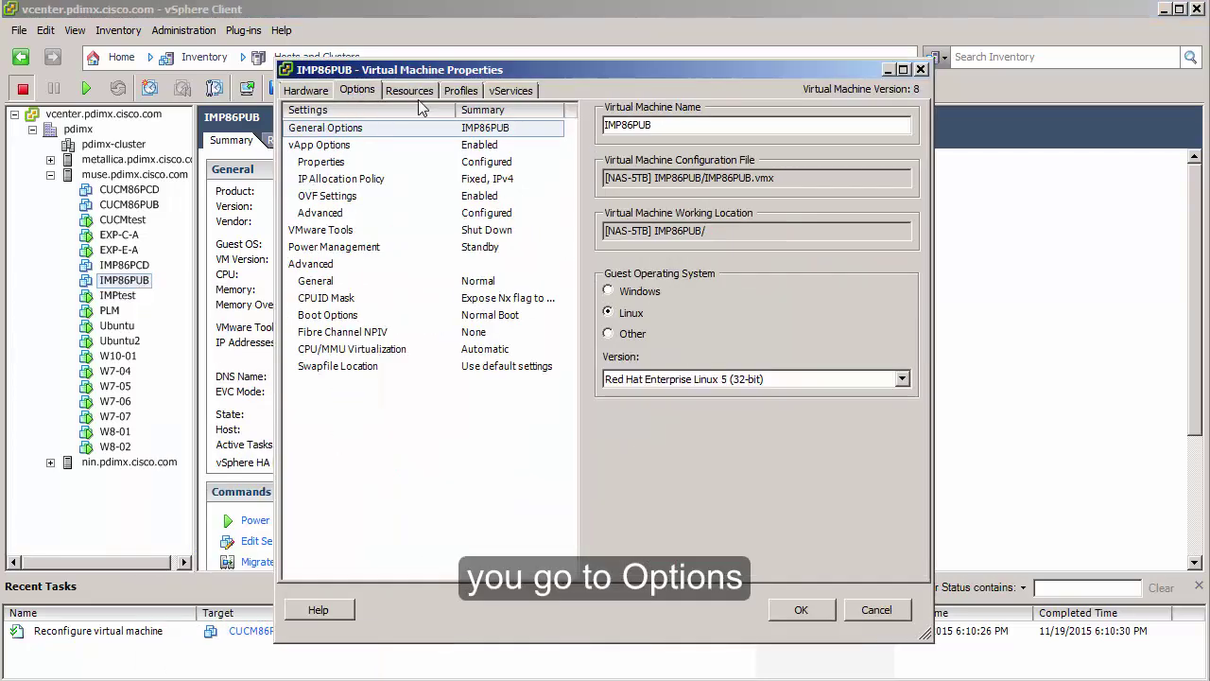
click(902, 378)
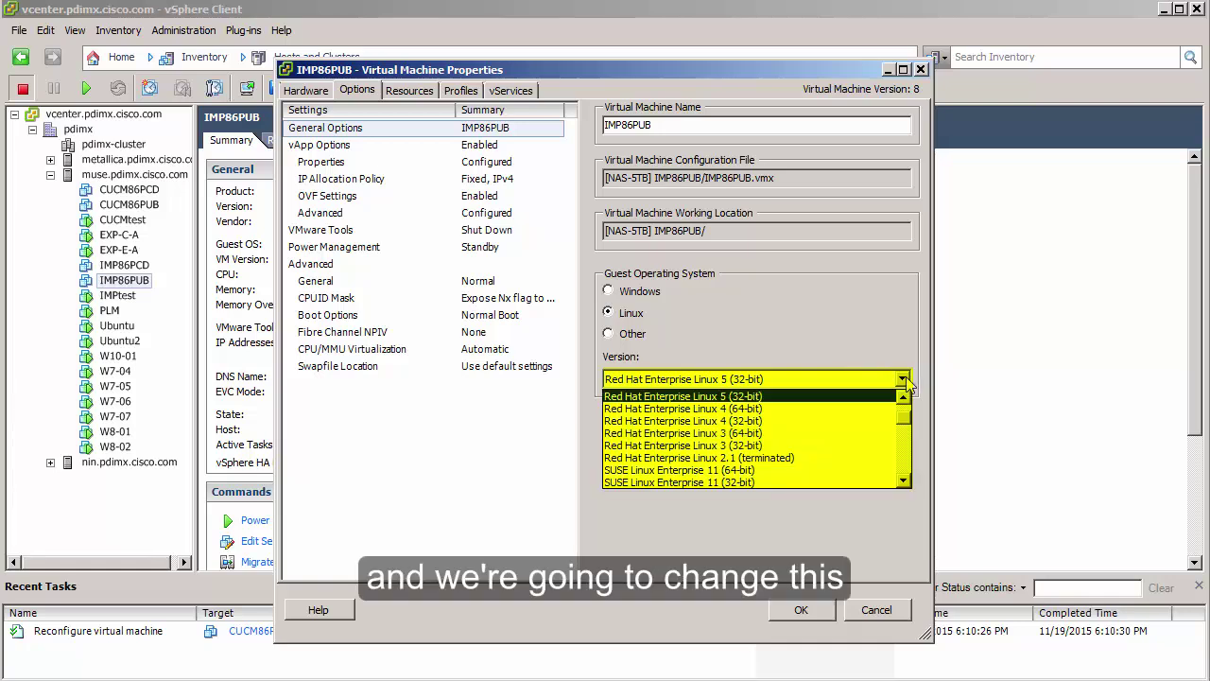
click(903, 399)
click(903, 399)
click(902, 399)
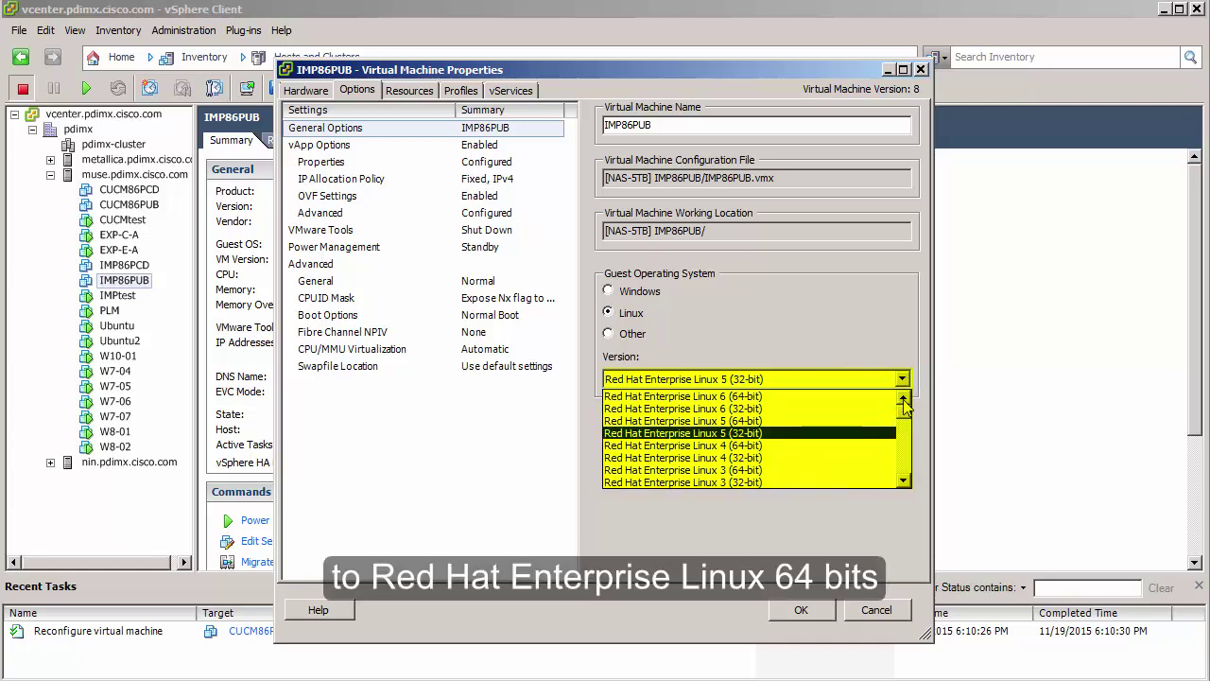
click(868, 396)
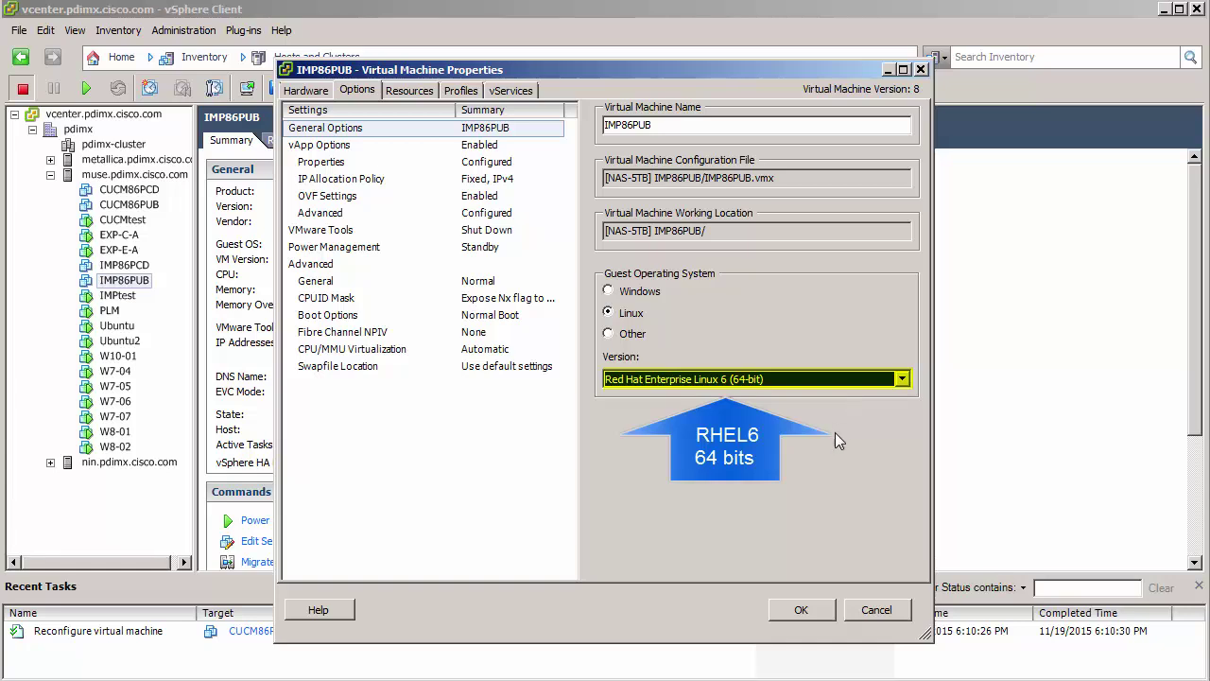
click(801, 609)
right_click(130, 205)
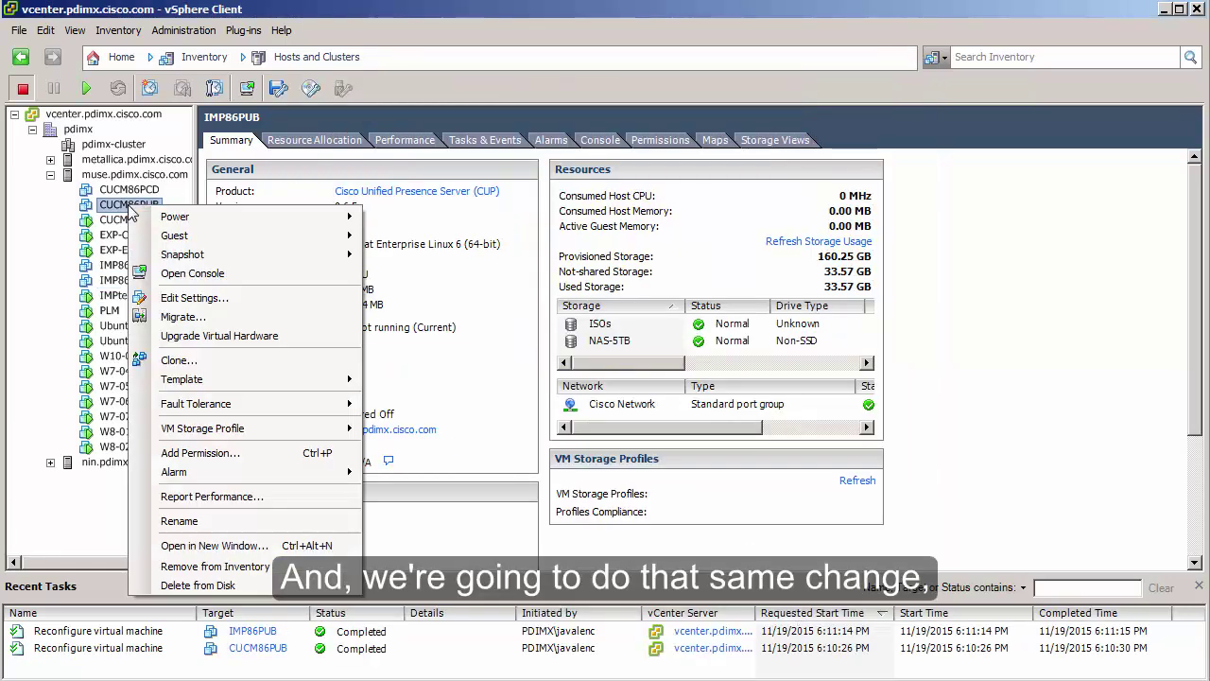
click(260, 299)
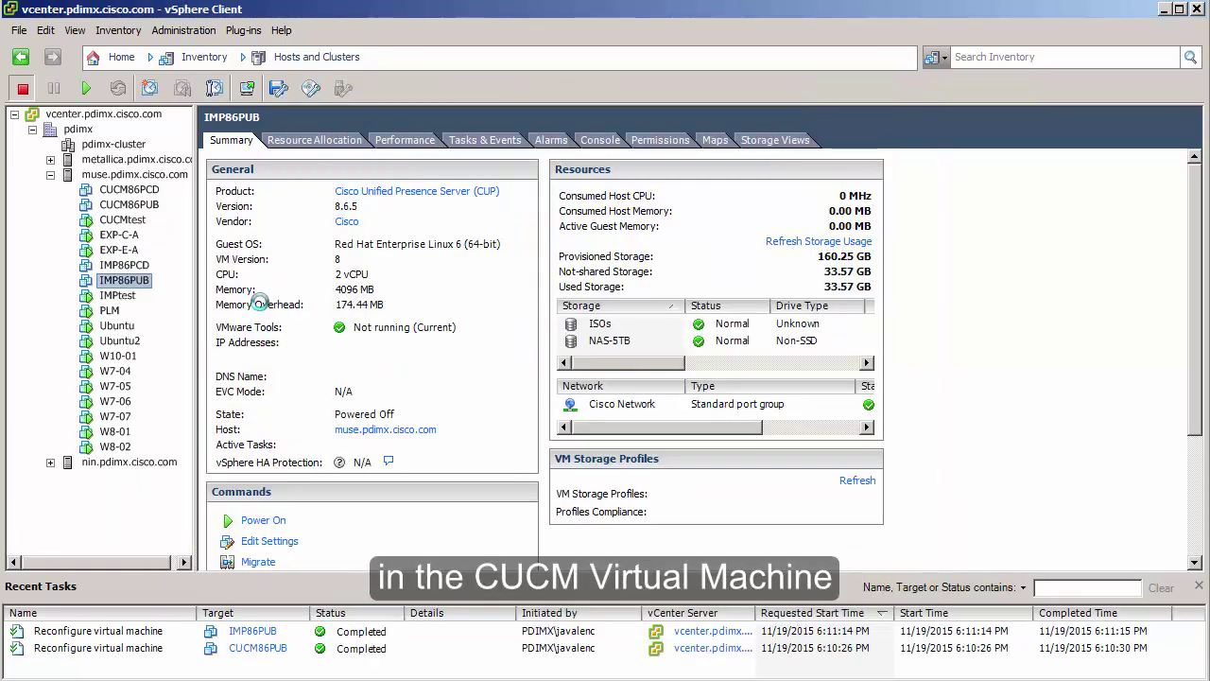
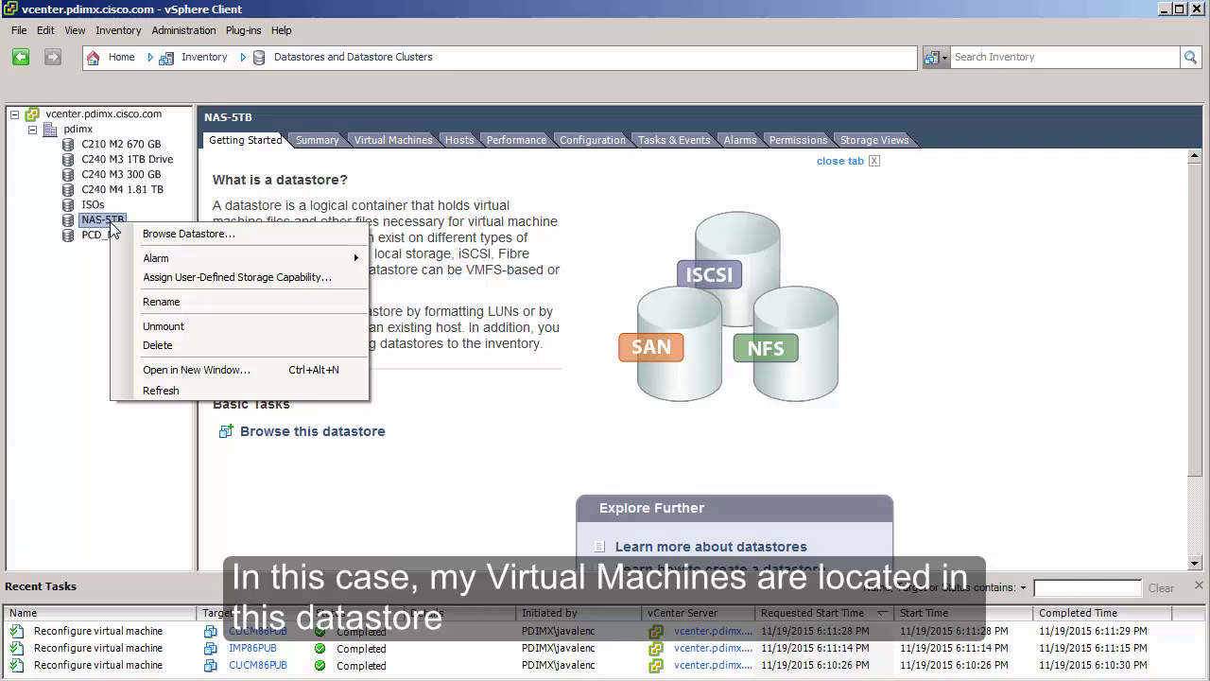
- Download CUCM86PUB.vmx from the NAS-5TB datastore's CUCM86PUB folder to the local computer
click(232, 240)
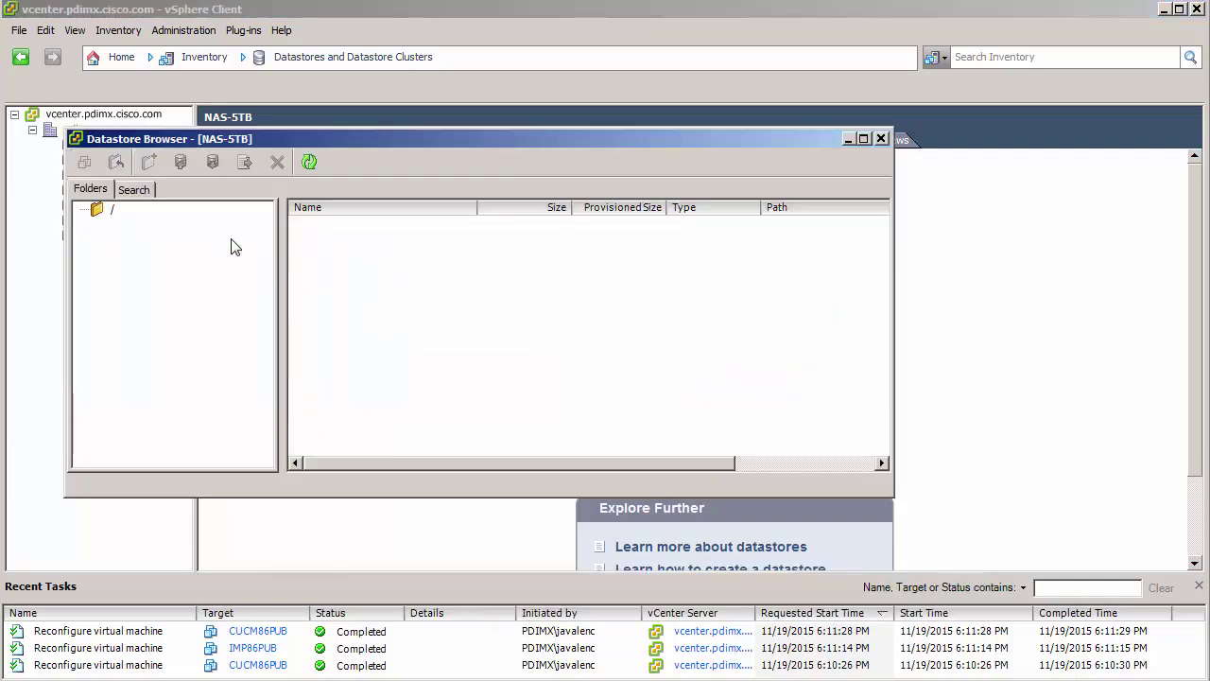
click(354, 208)
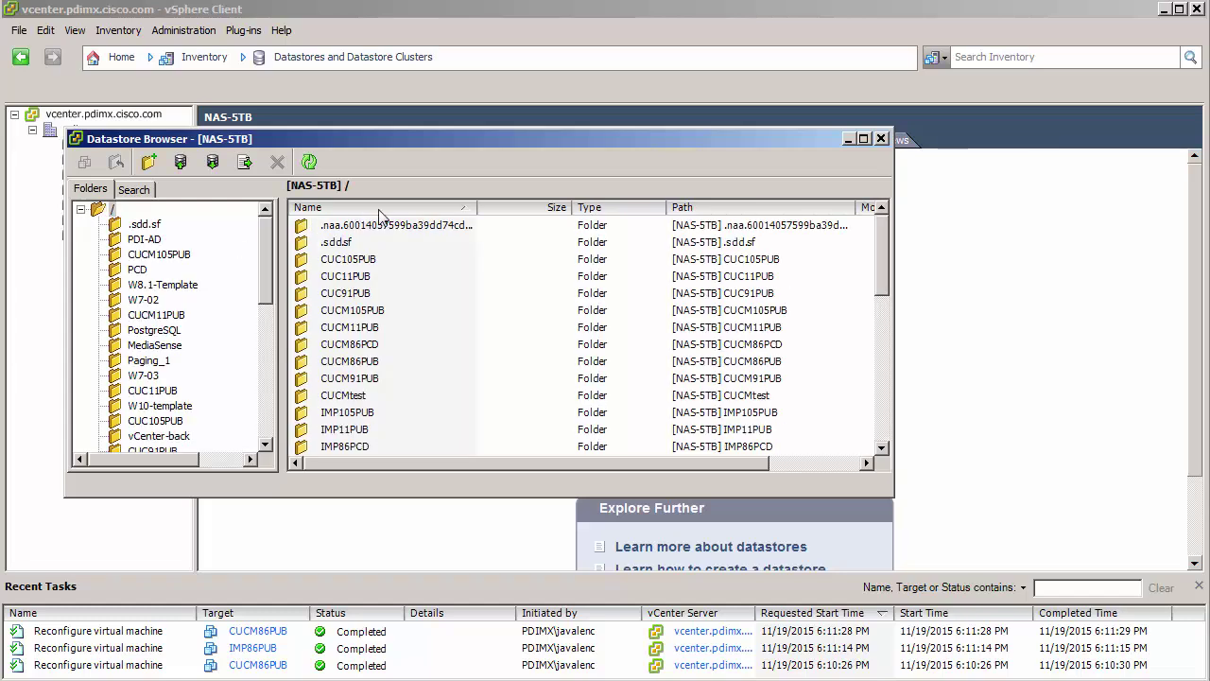
double_click(369, 365)
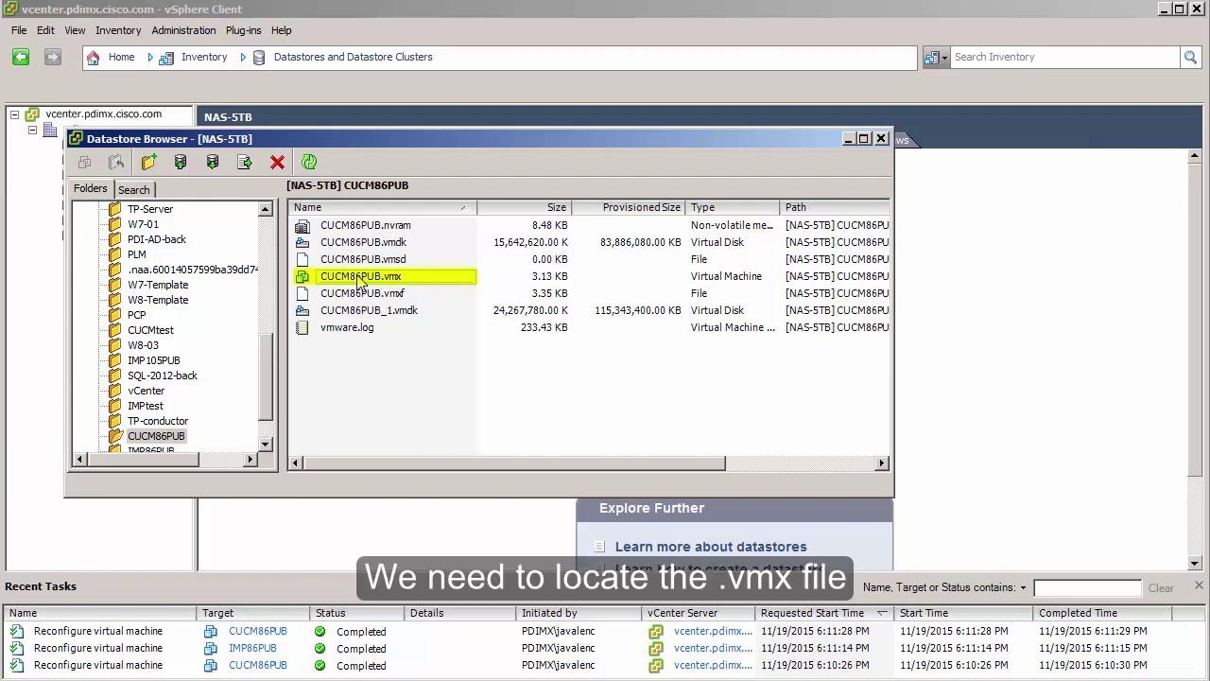
click(359, 278)
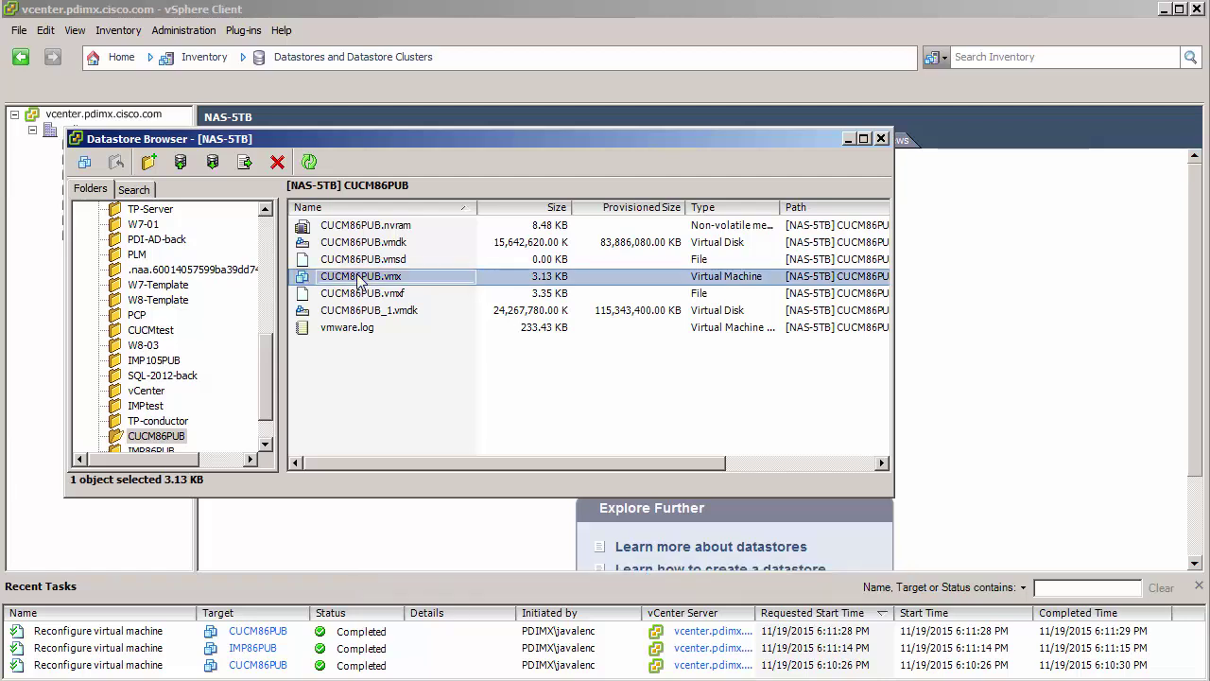
right_click(358, 277)
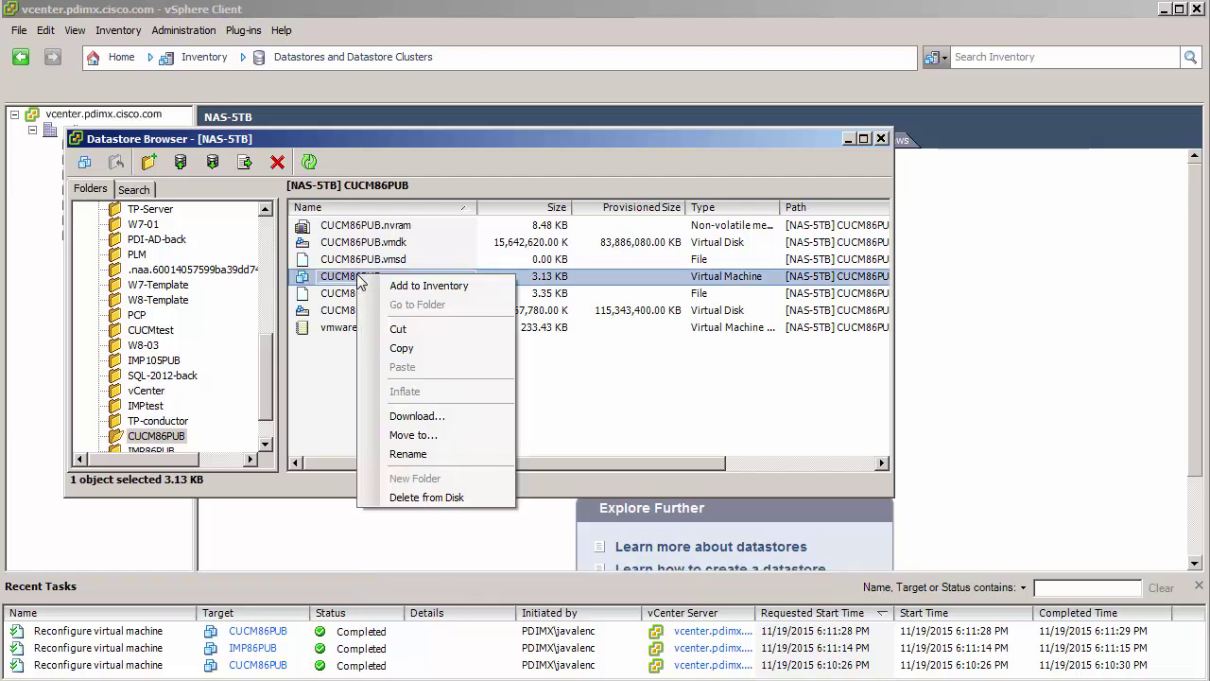
click(452, 419)
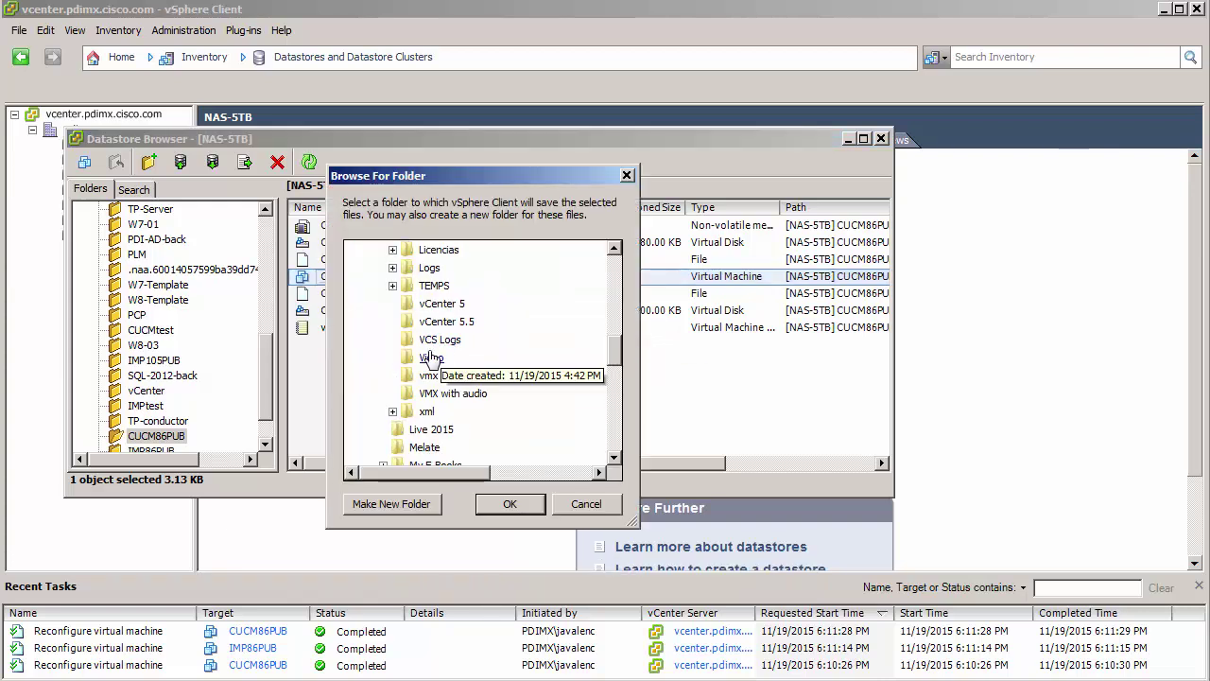
click(510, 502)
- Download IMP86PUB.vmx from the IMP86PUB folder into the local Video folder
scroll(262, 357, down, 1)
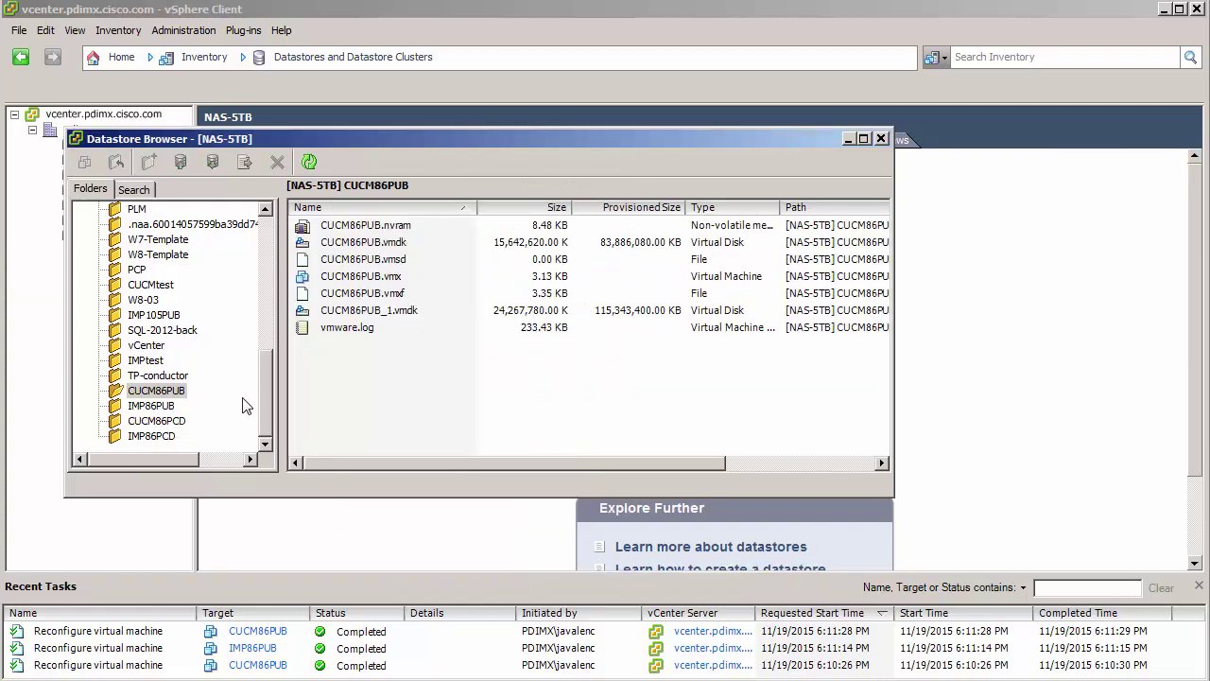
click(156, 406)
click(369, 276)
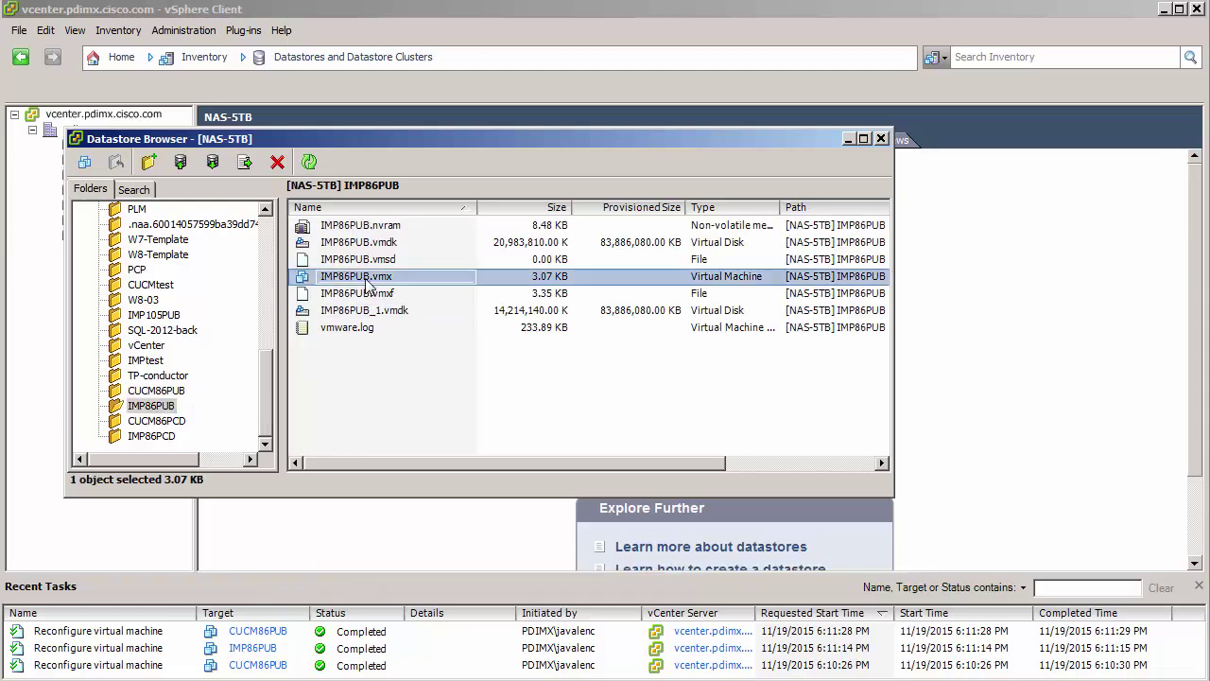
right_click(365, 276)
click(451, 419)
click(431, 321)
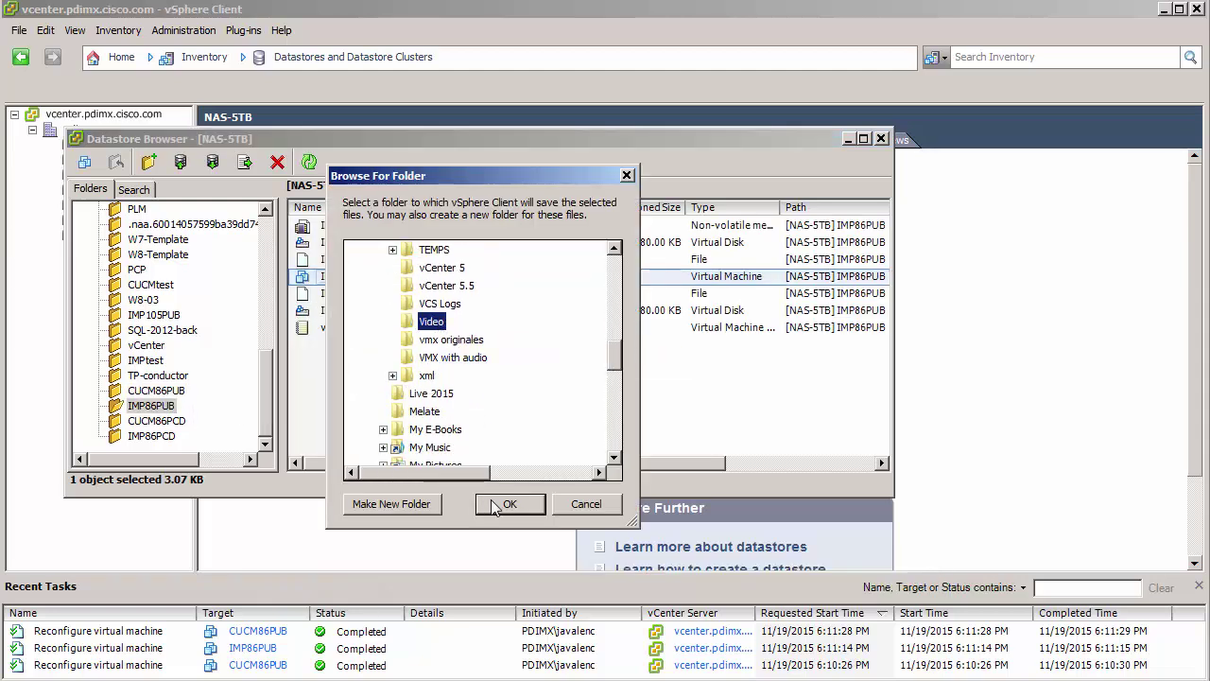
click(501, 504)
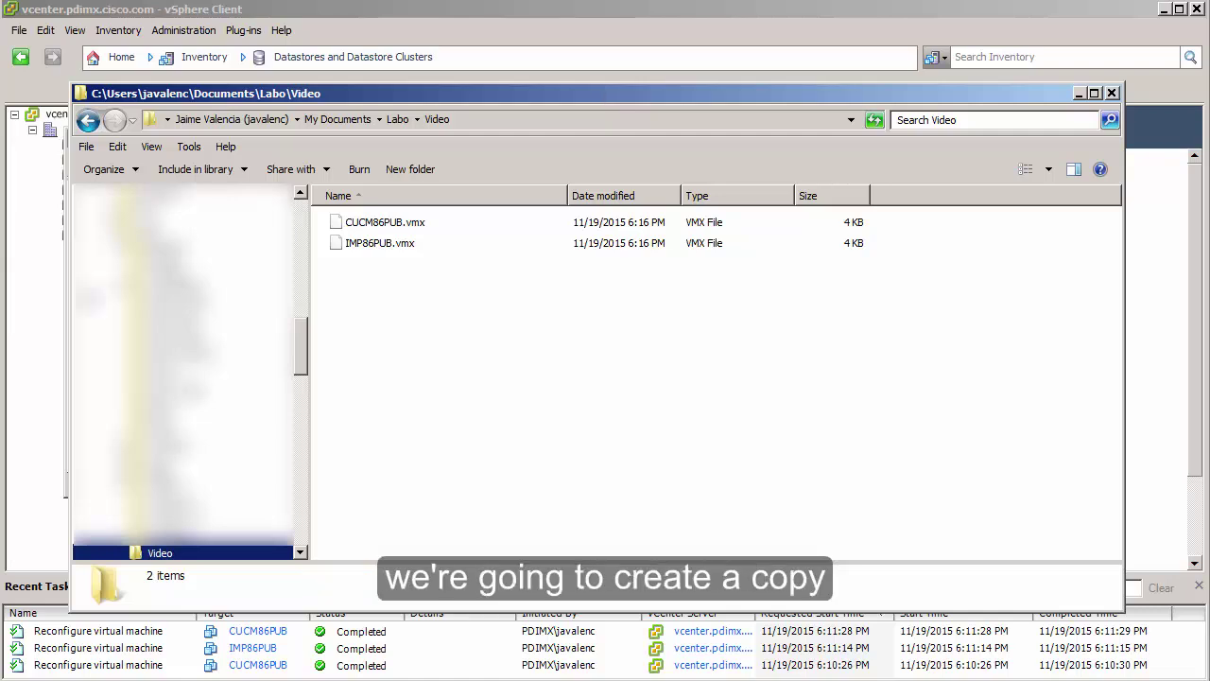
- Make backup copies of CUCM86PUB.vmx and IMP86PUB.vmx in the Video folder
click(397, 223)
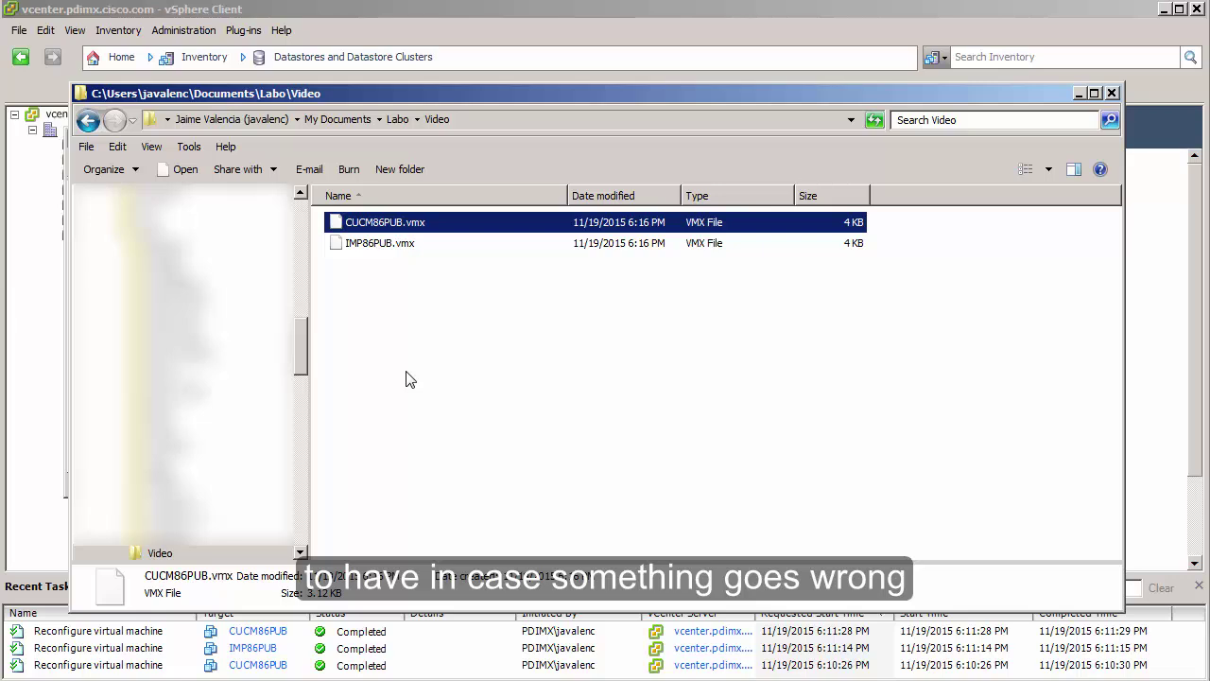
key(ctrl+c)
key(ctrl+v)
click(386, 269)
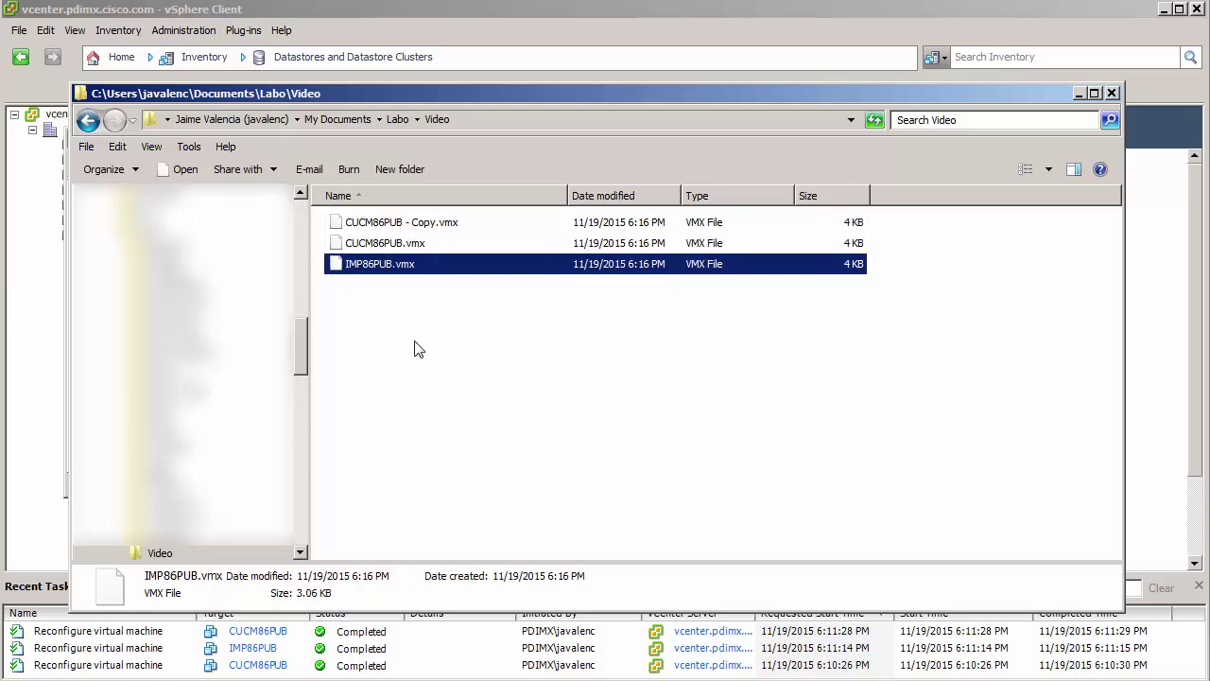
key(ctrl+c)
key(ctrl+v)
- Open both original .vmx files together in Notepad++
click(389, 286)
ctrl+click(387, 244)
right_click(382, 243)
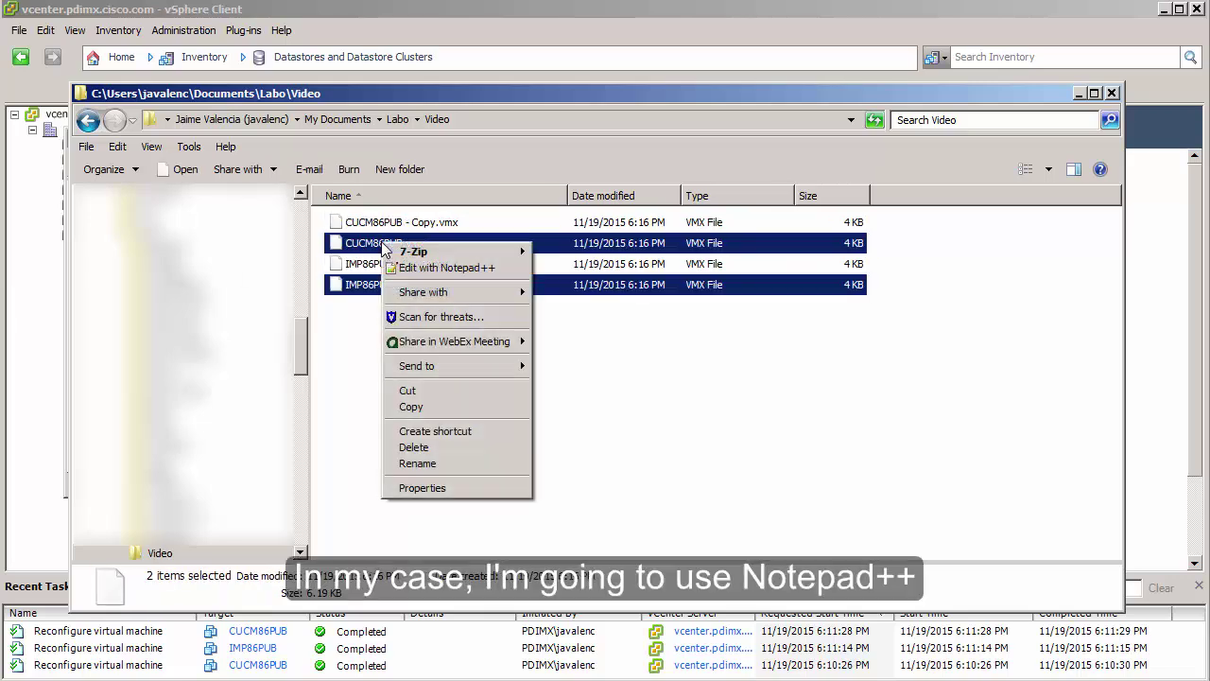
click(448, 269)
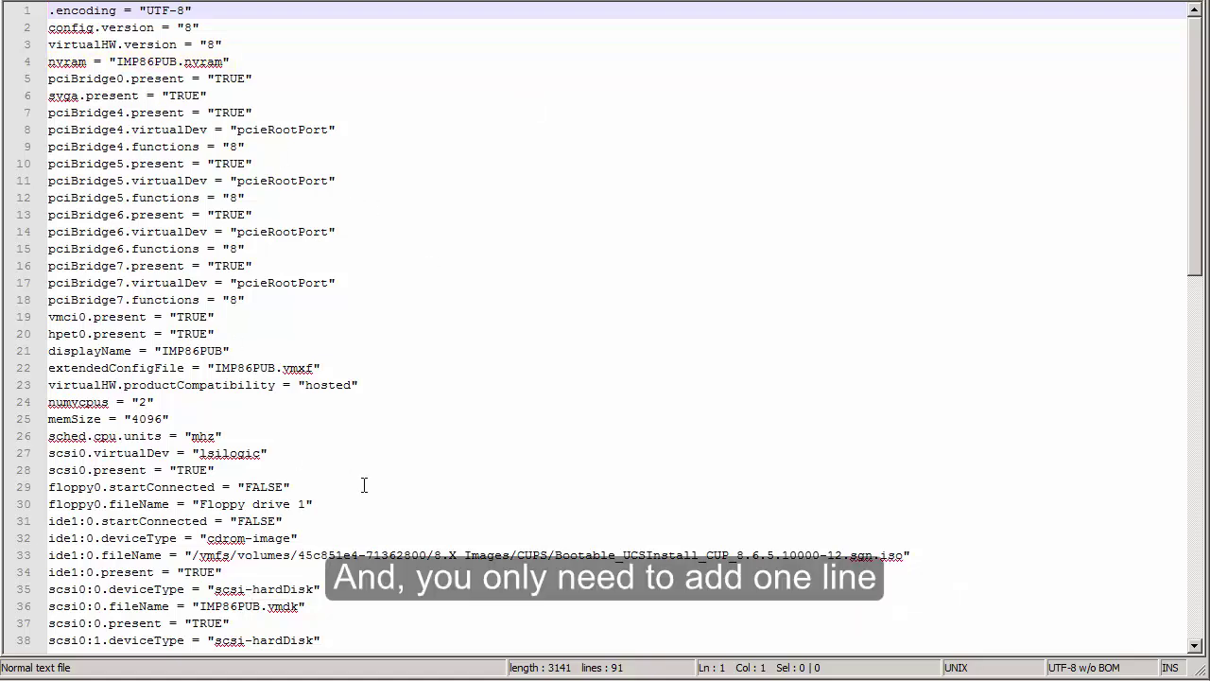
- Insert ethernet0.virtualDev = "vmxnet3" as line 45 of IMP86PUB.vmx, below ethernet0.present
click(380, 588)
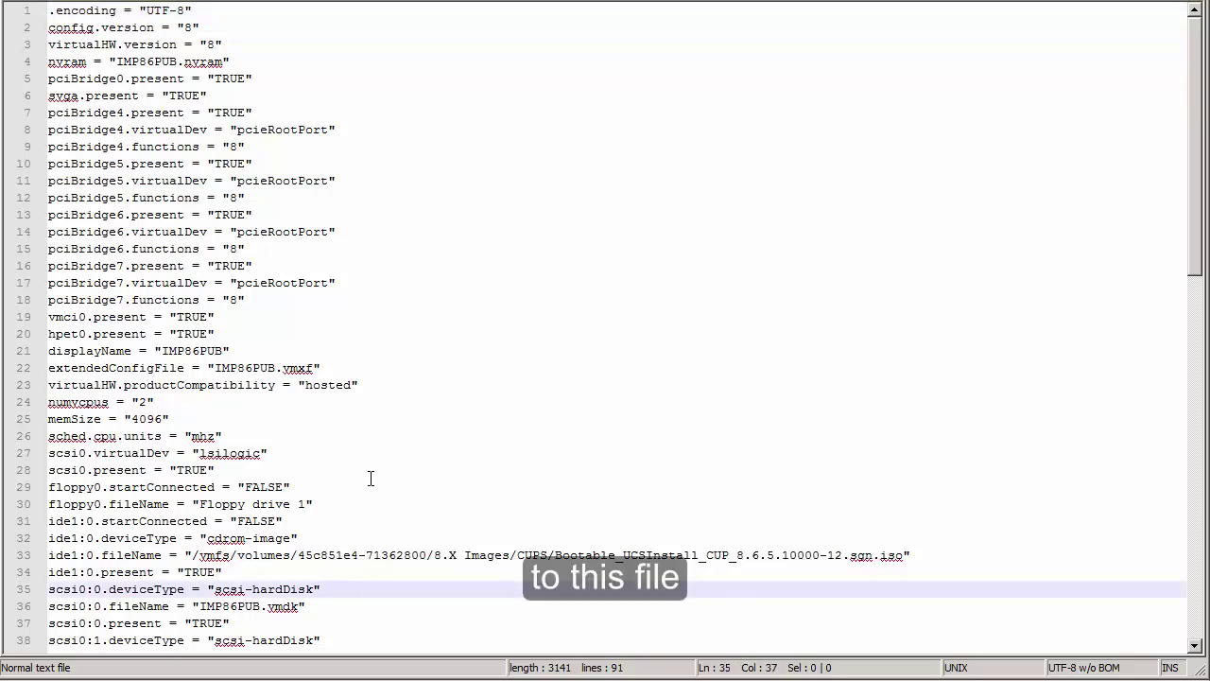
scroll(370, 479, down, 6)
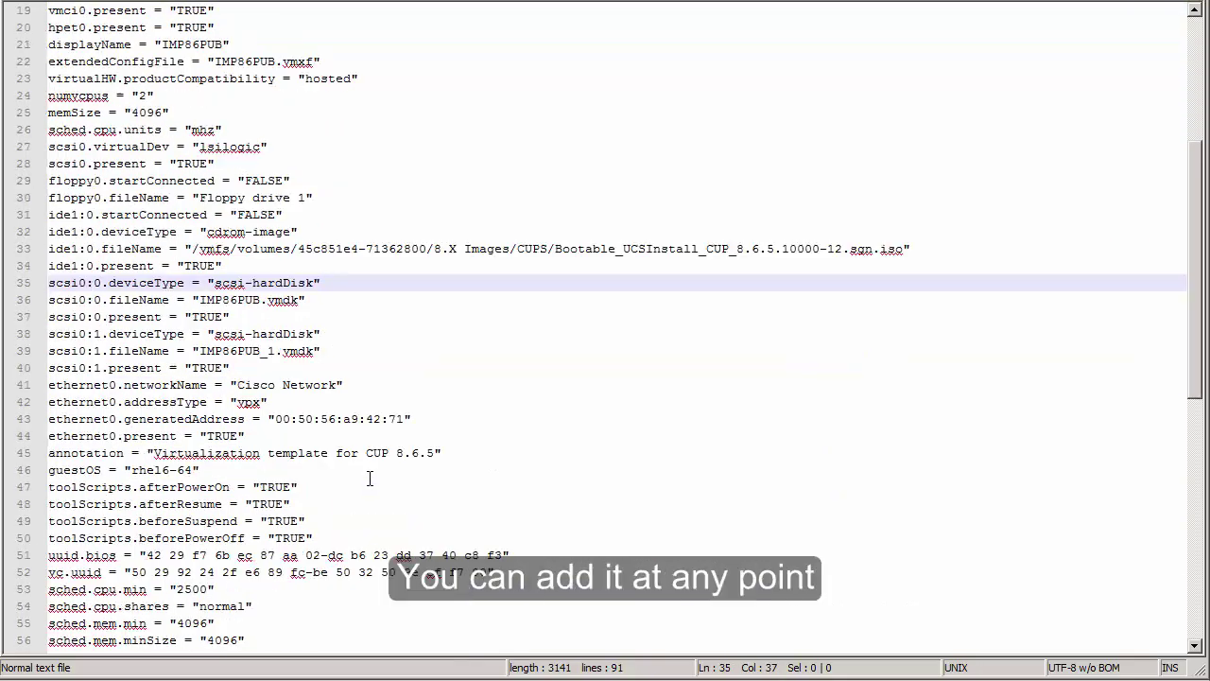
click(289, 437)
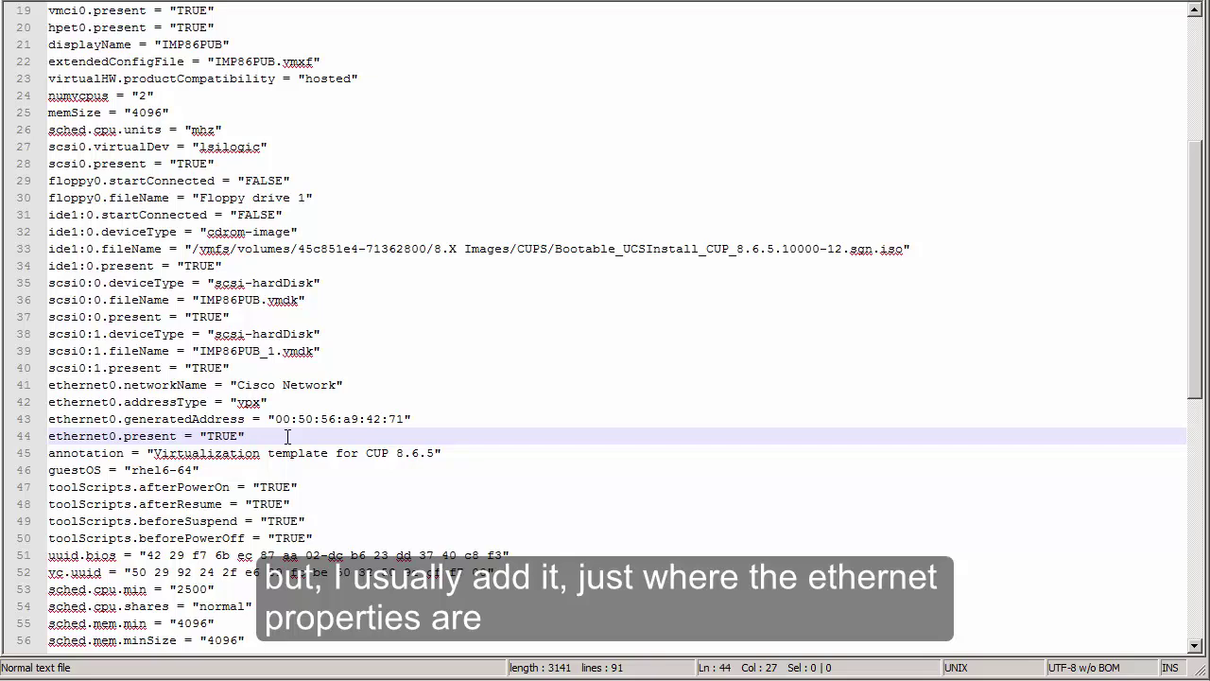
key(Return)
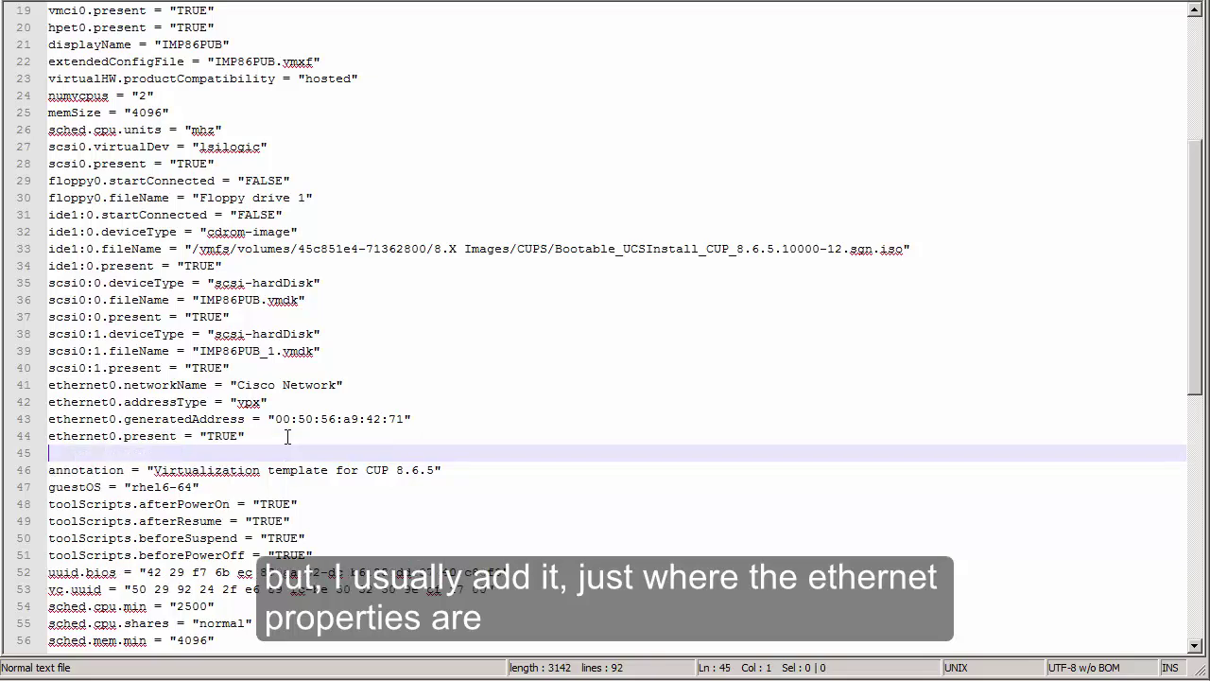
key(ctrl+v)
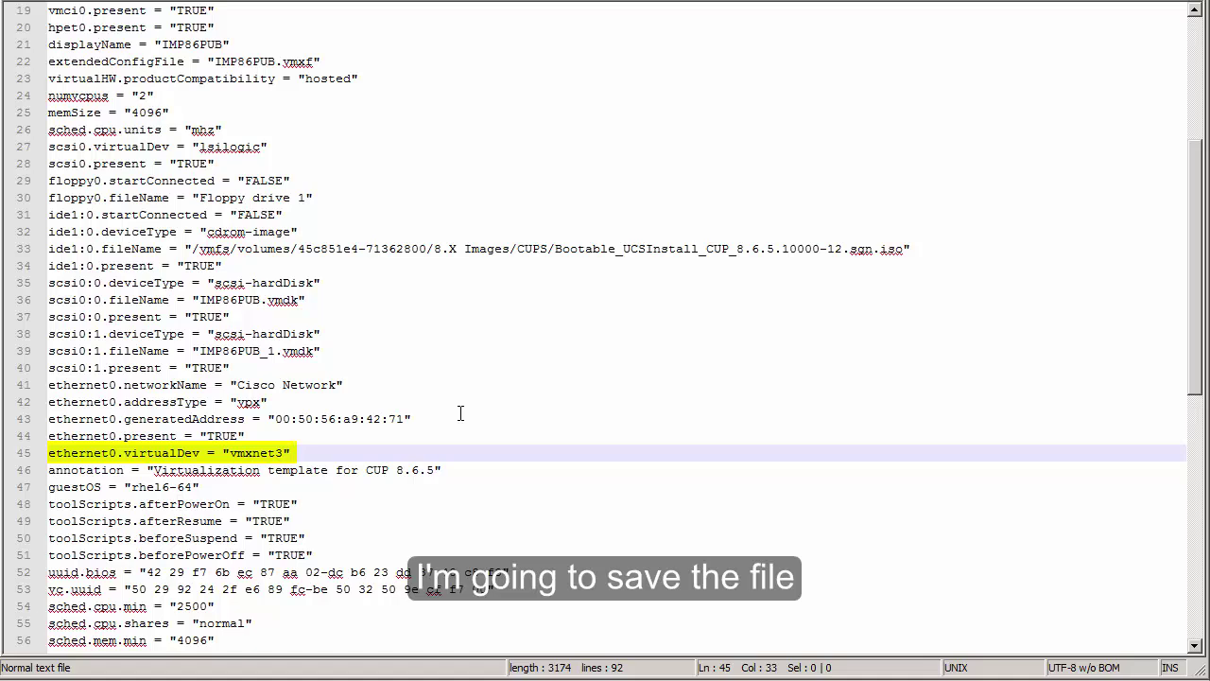
- Add the same ethernet0.virtualDev = "vmxnet3" line after line 44 in CUCM86PUB.vmx
click(400, 2)
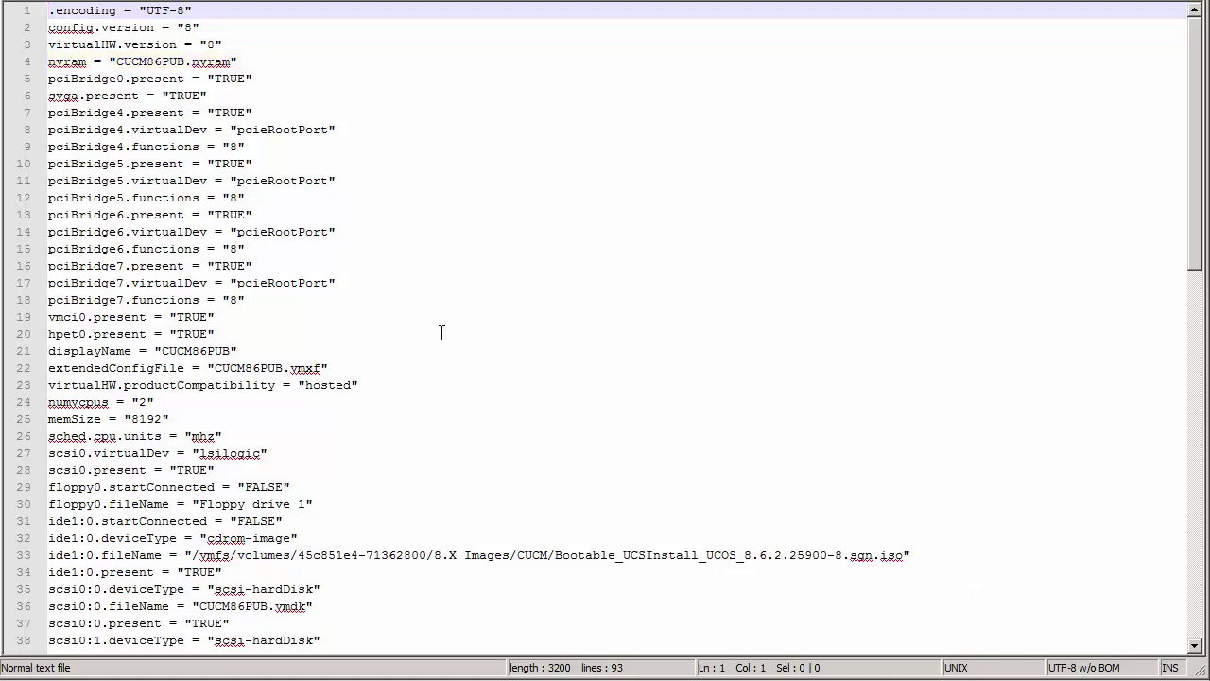
scroll(441, 332, down, 6)
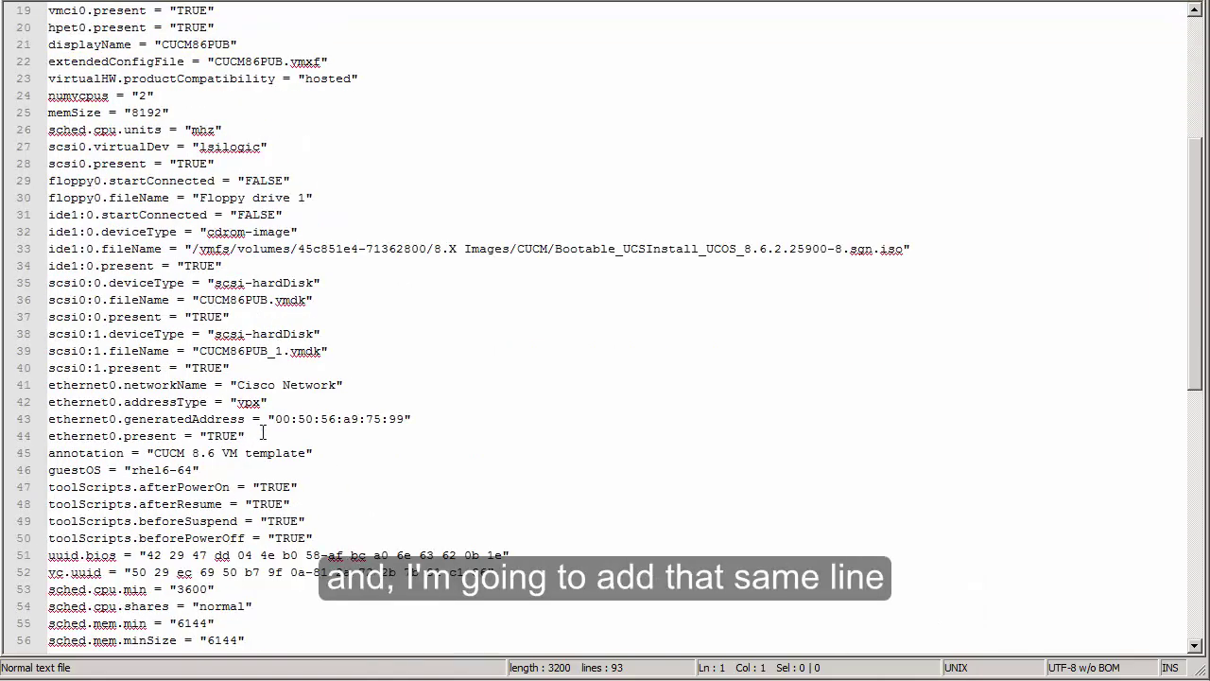
click(272, 433)
key(Return)
key(ctrl+v)
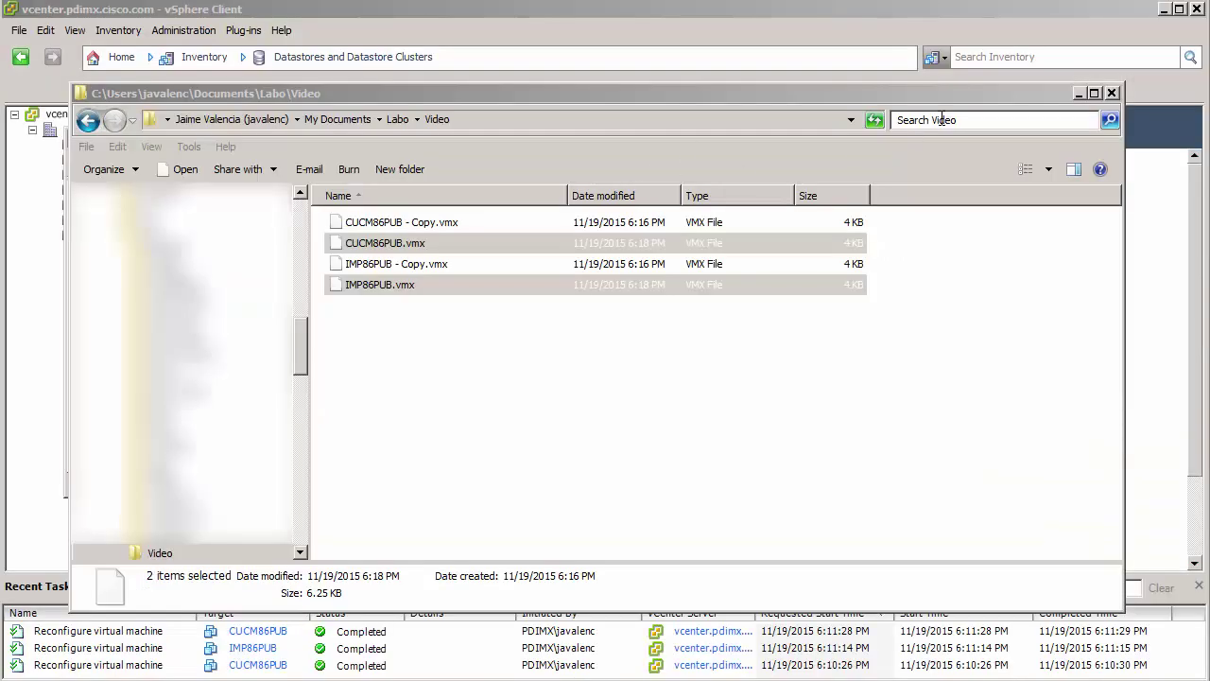
- Upload the edited CUCM86PUB.vmx from Labo\Video into the datastore's CUCM86PUB folder
click(1078, 94)
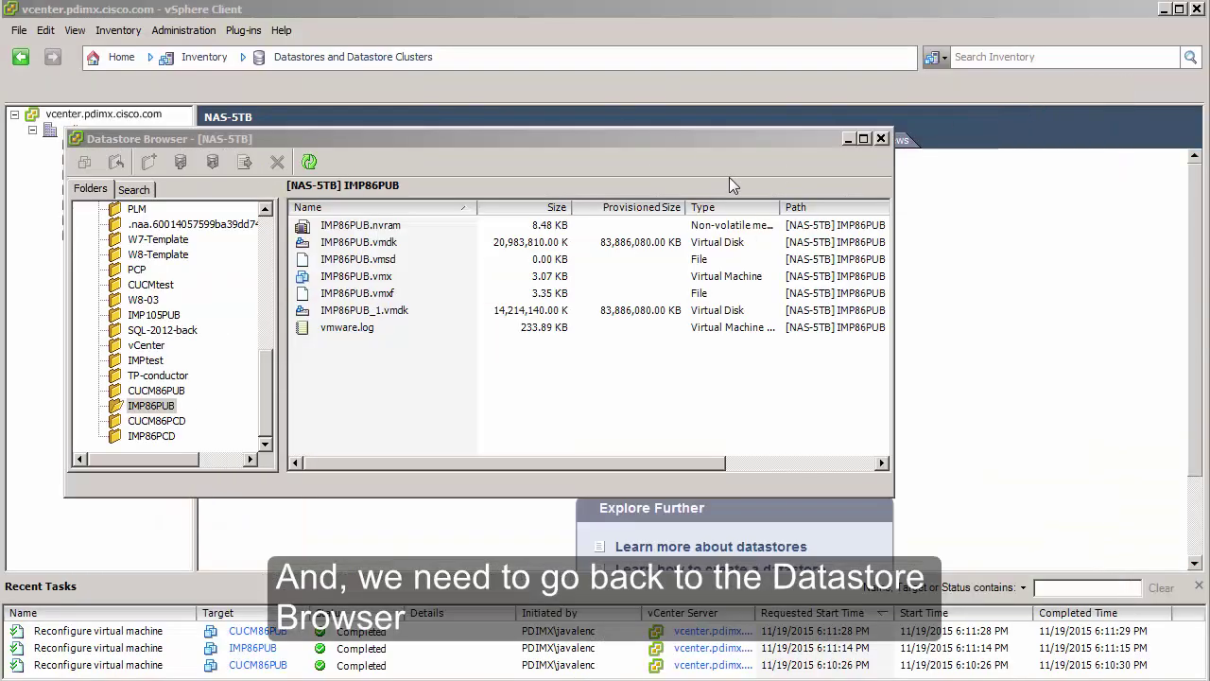
click(480, 142)
click(157, 409)
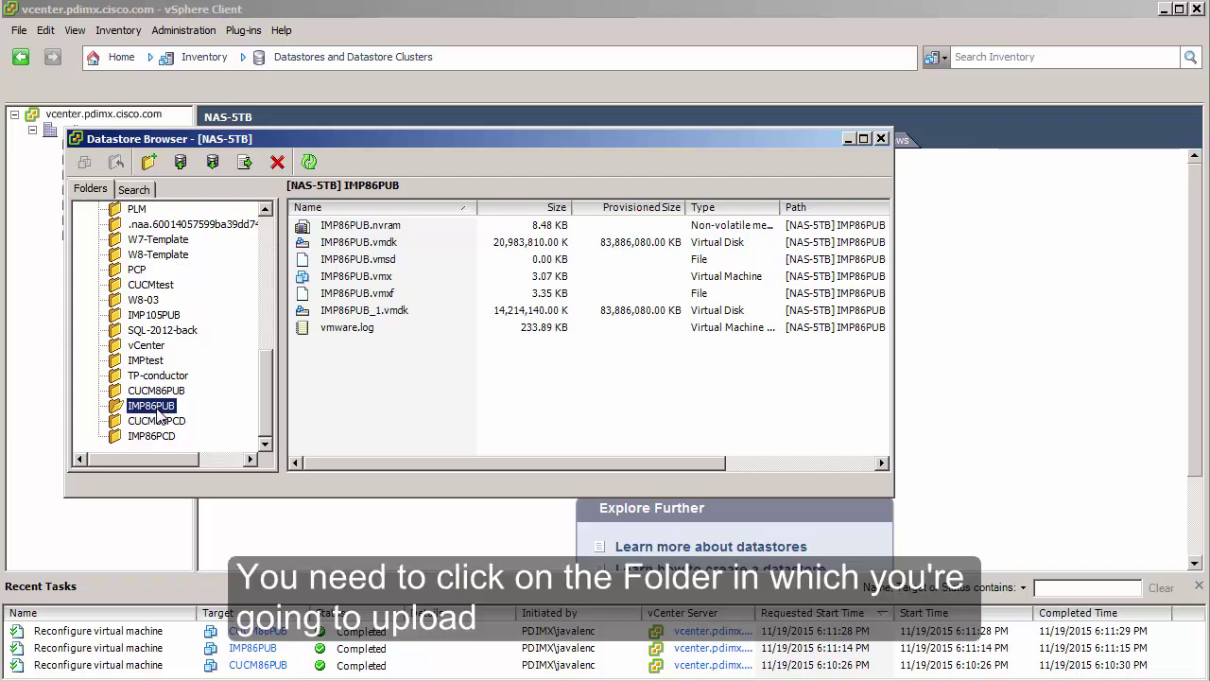
click(148, 391)
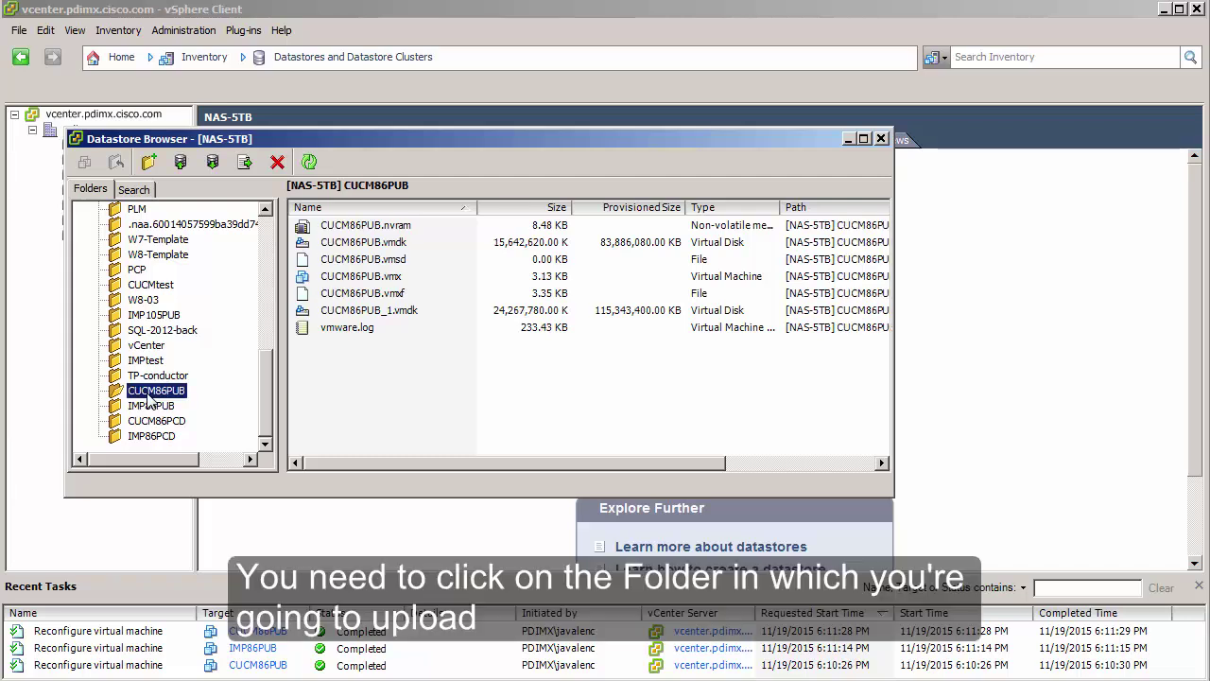
click(180, 163)
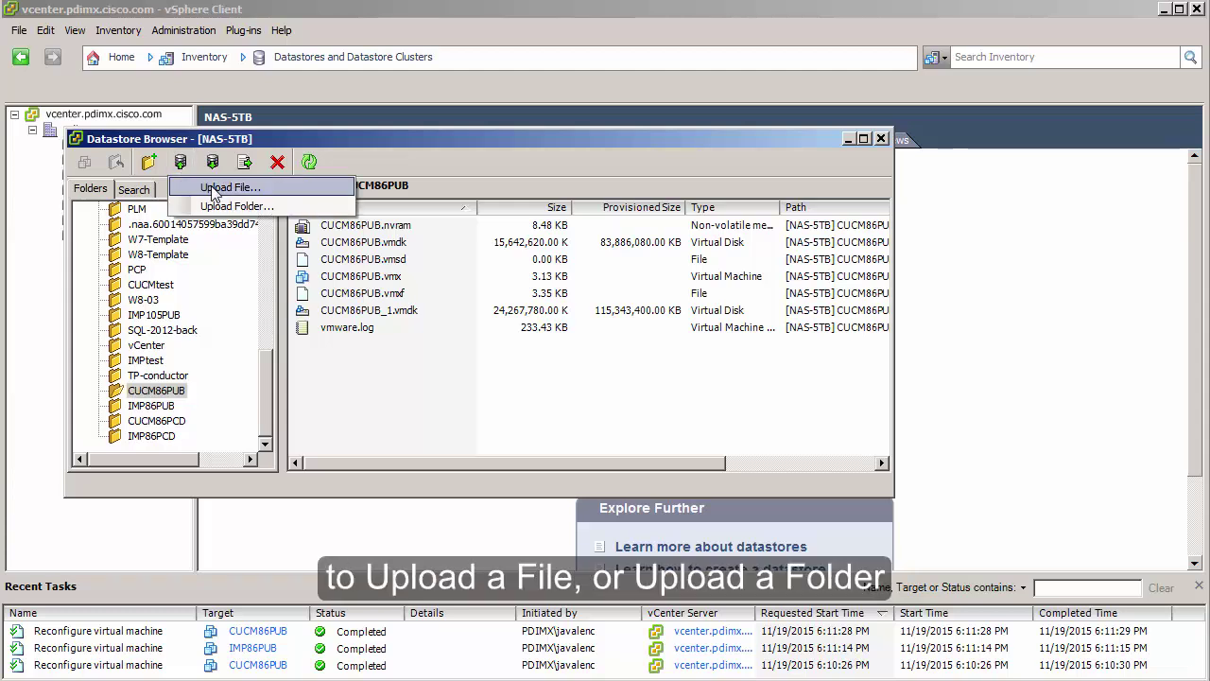
click(213, 188)
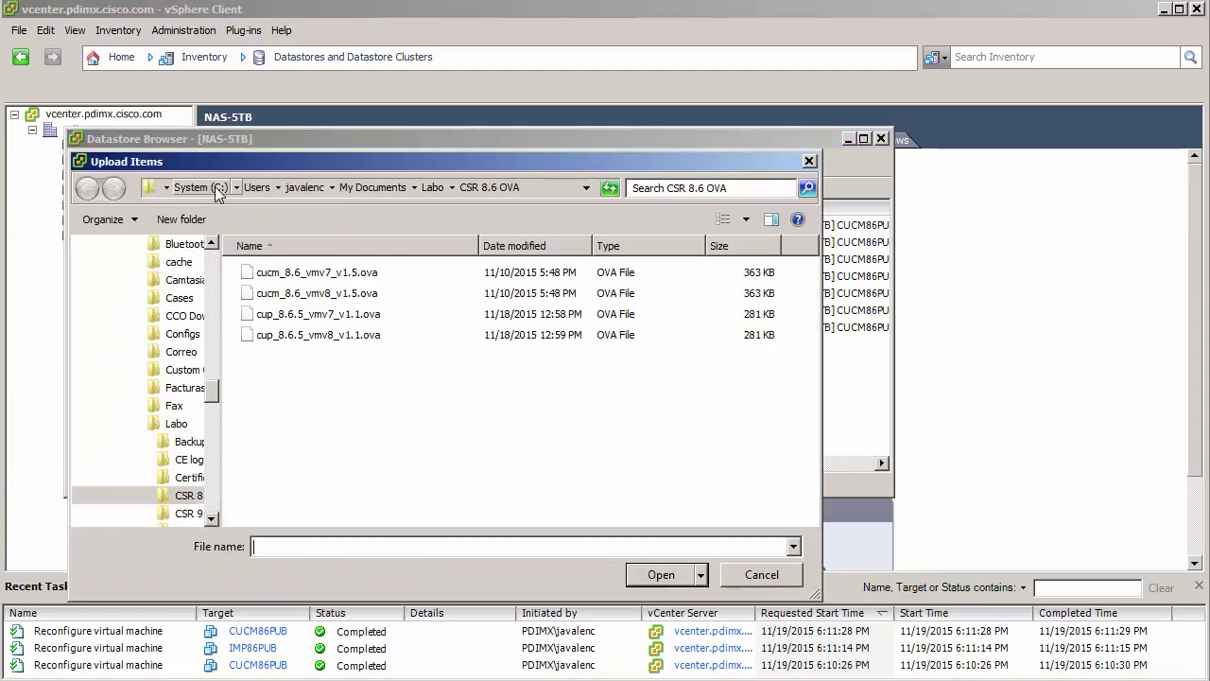
key(BackSpace)
key(l)
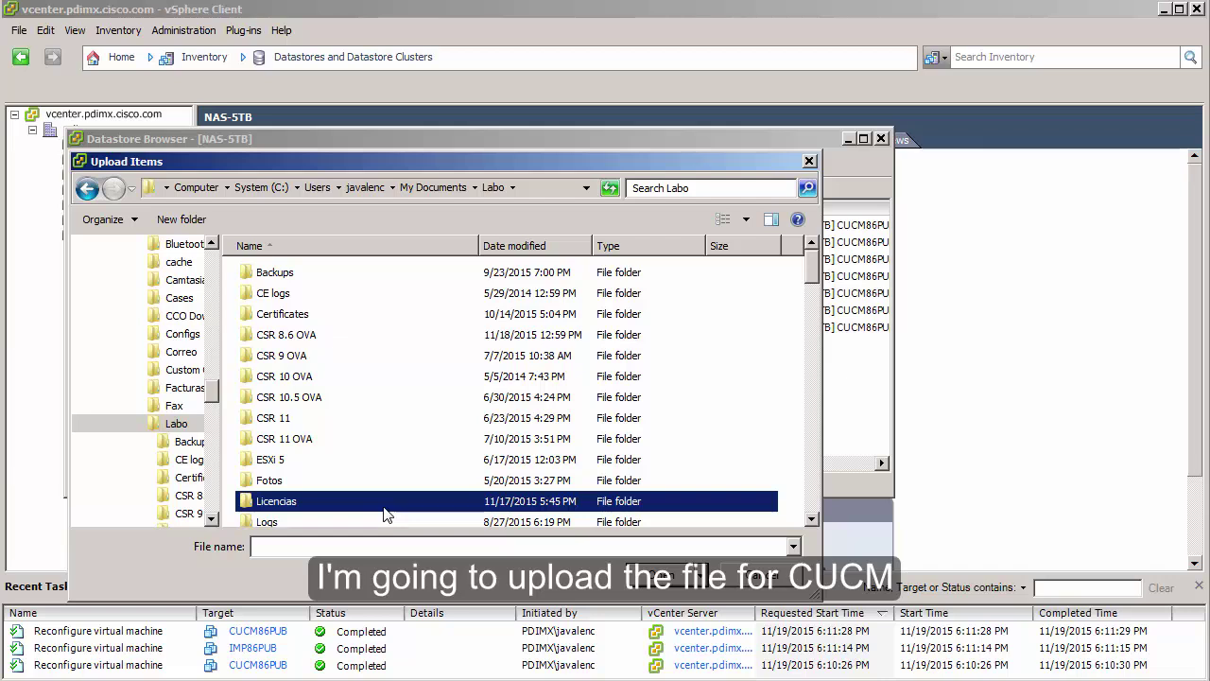
key(v)
double_click(305, 337)
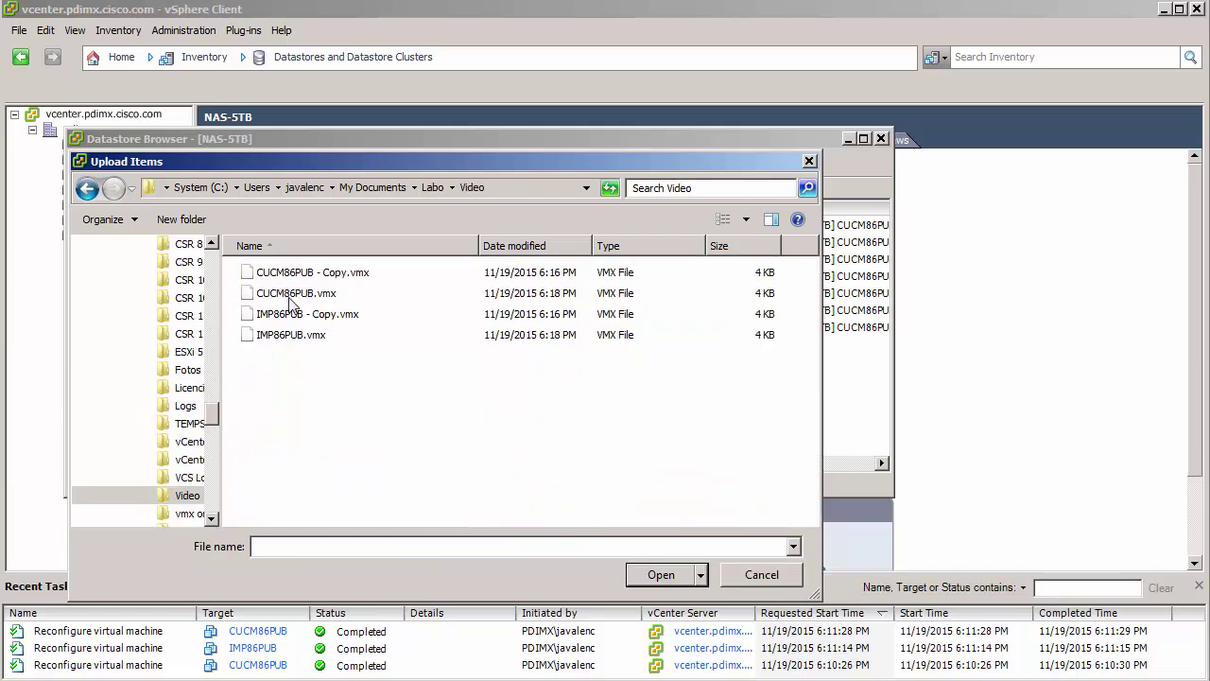
click(289, 298)
click(653, 572)
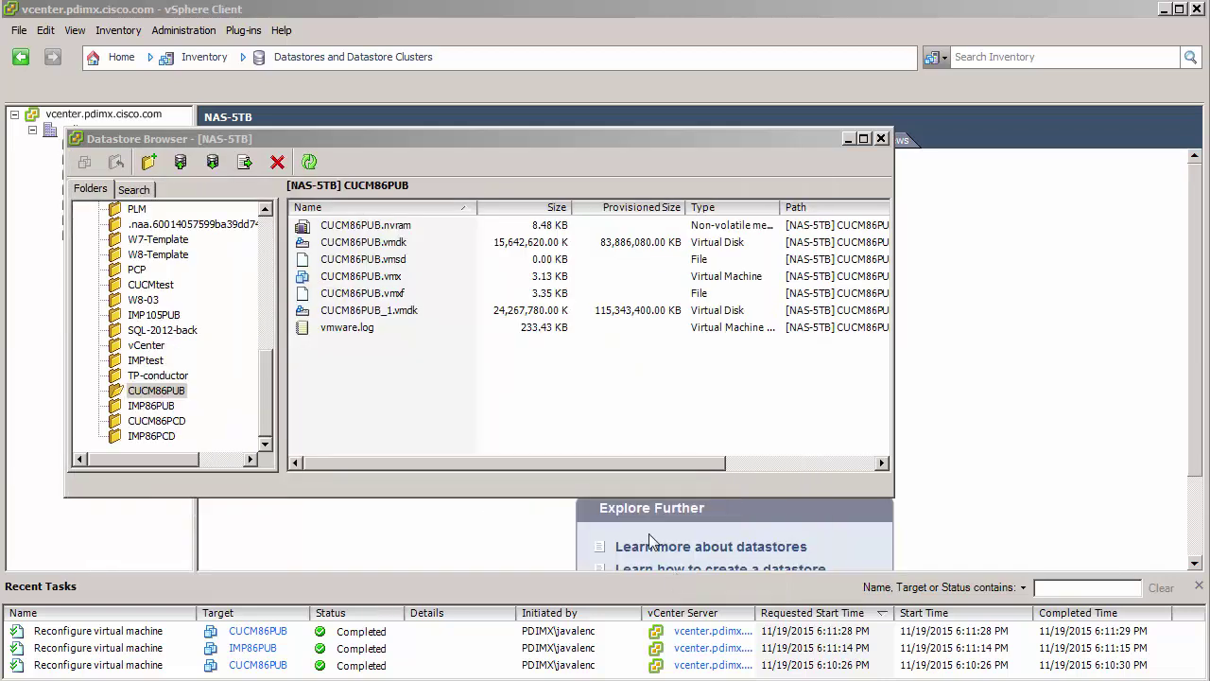
- Upload the edited IMP86PUB.vmx into the IMP86PUB folder and close the datastore browser
click(153, 406)
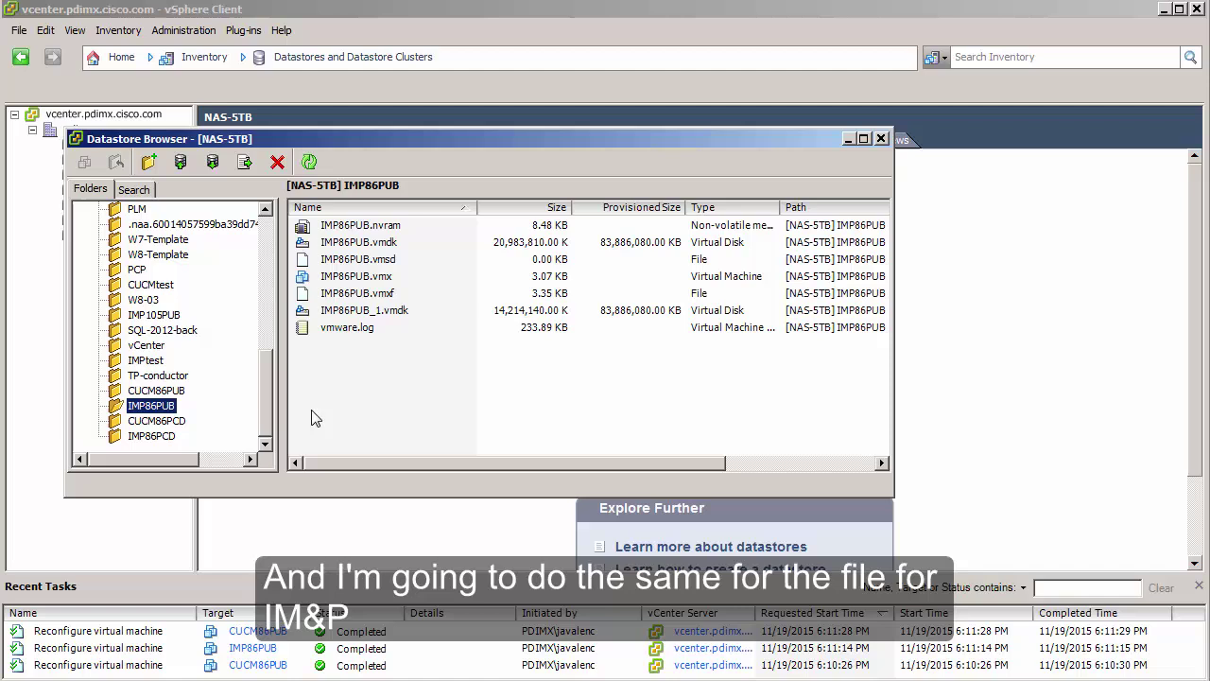
click(180, 162)
click(203, 186)
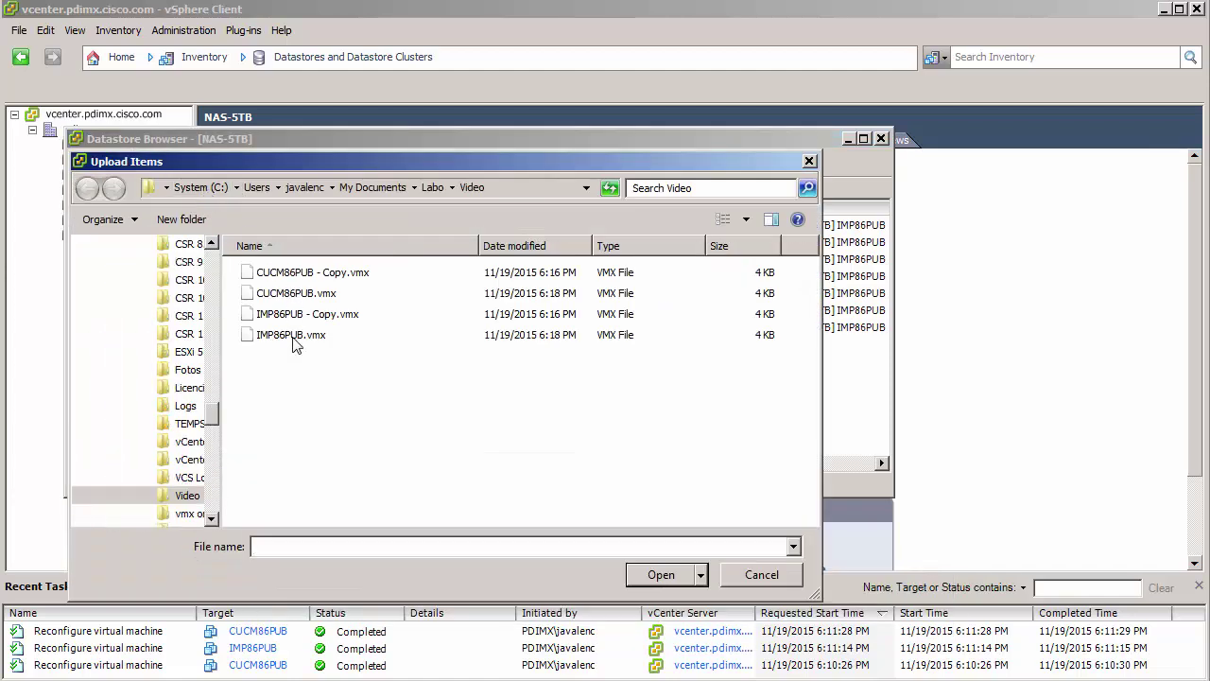
click(294, 338)
click(656, 573)
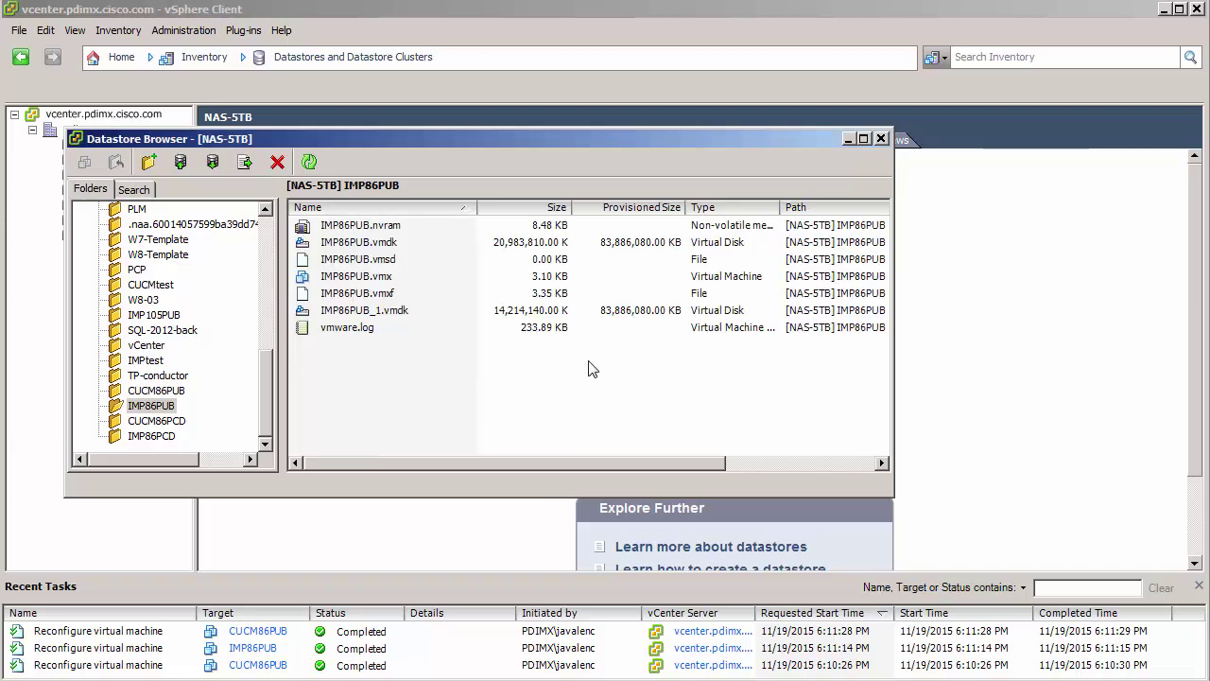
click(880, 139)
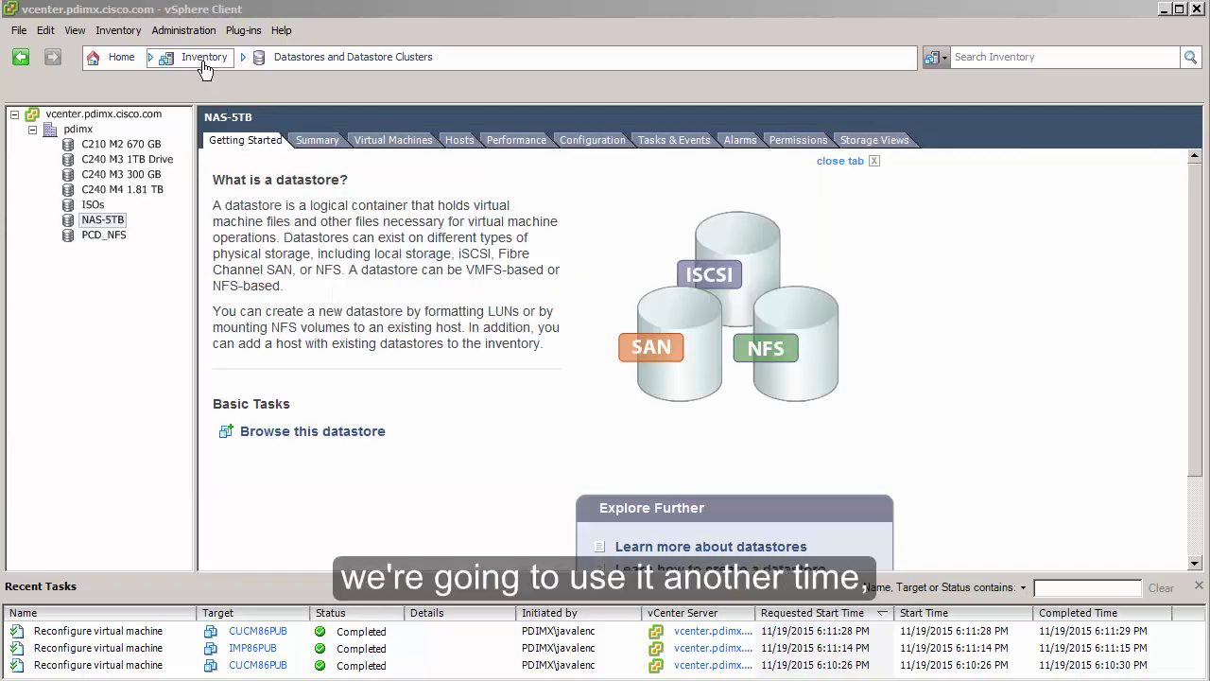
click(345, 58)
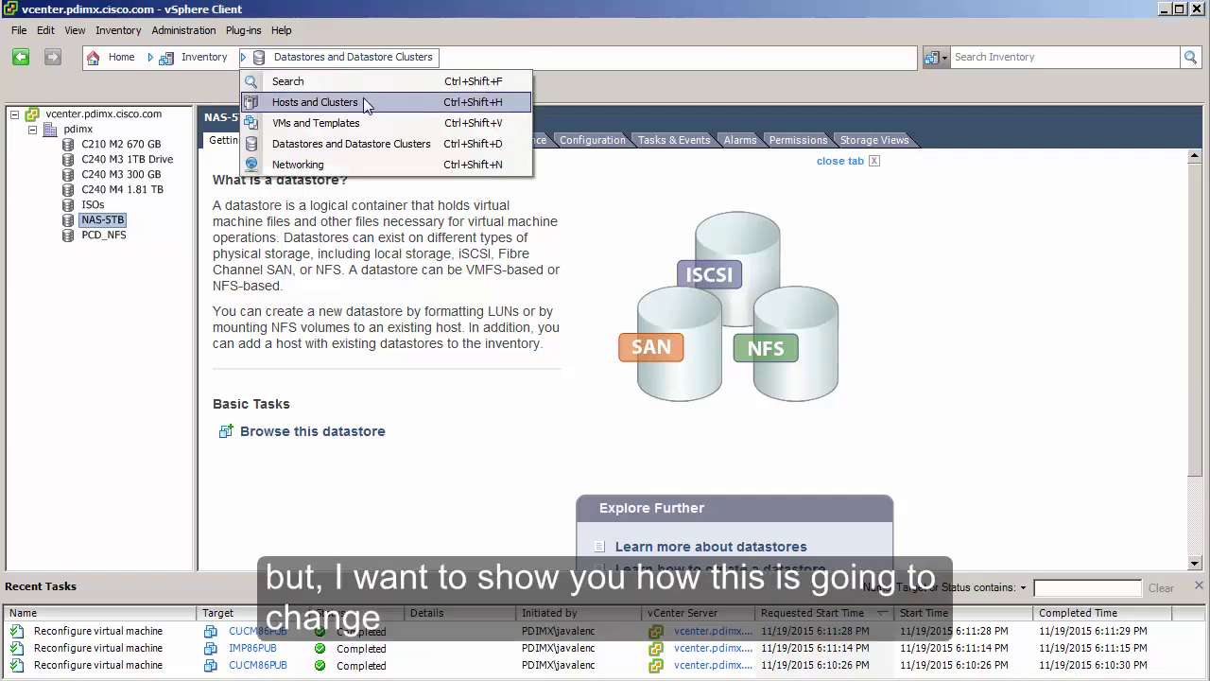
- In Hosts and Clusters, check that CUCM86PUB and IMP86PUB network adapters are still Flexible
click(315, 102)
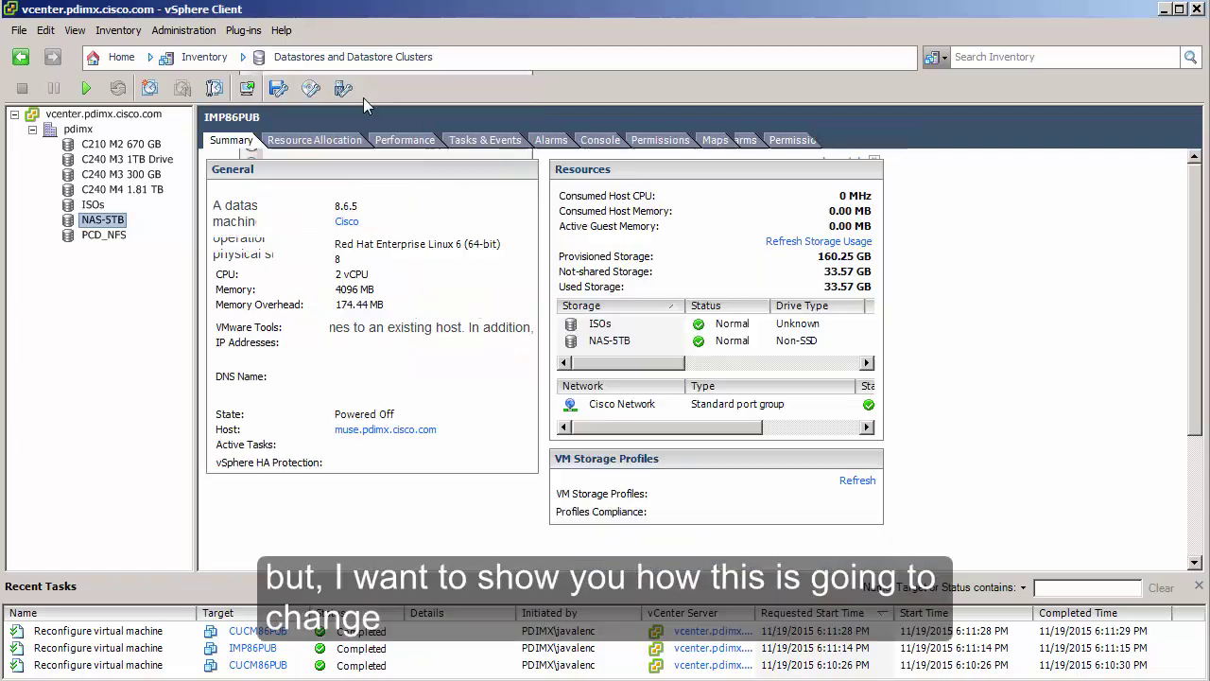
right_click(129, 207)
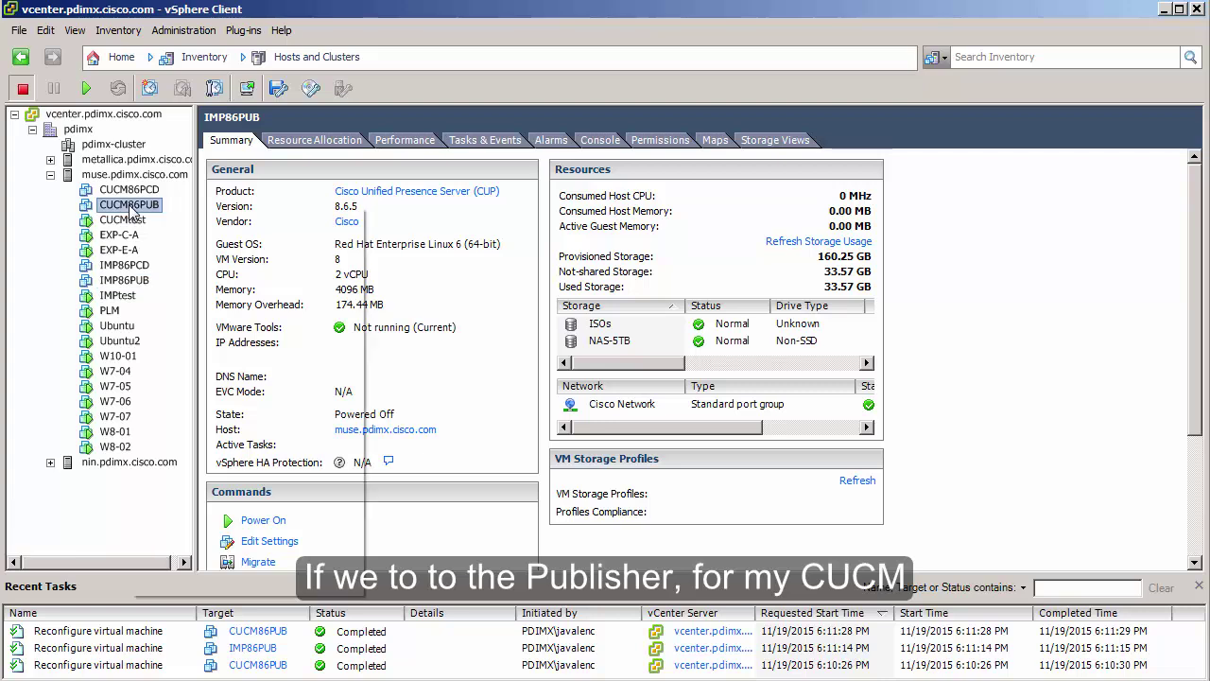
click(246, 299)
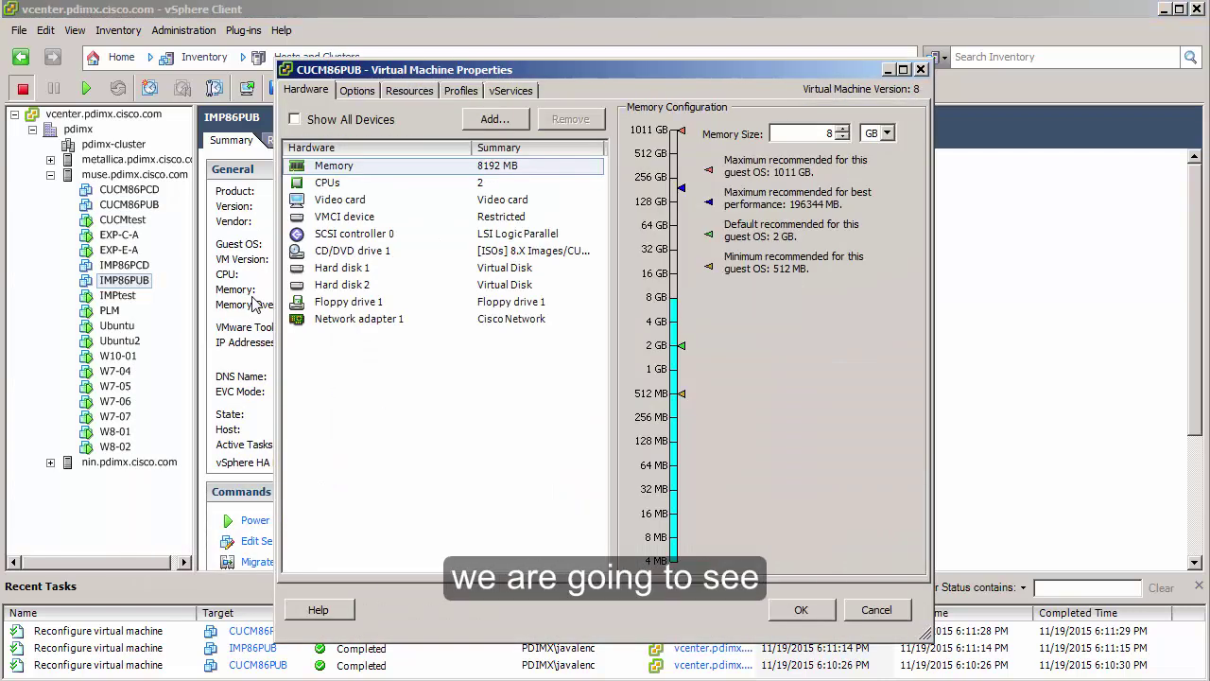
click(393, 321)
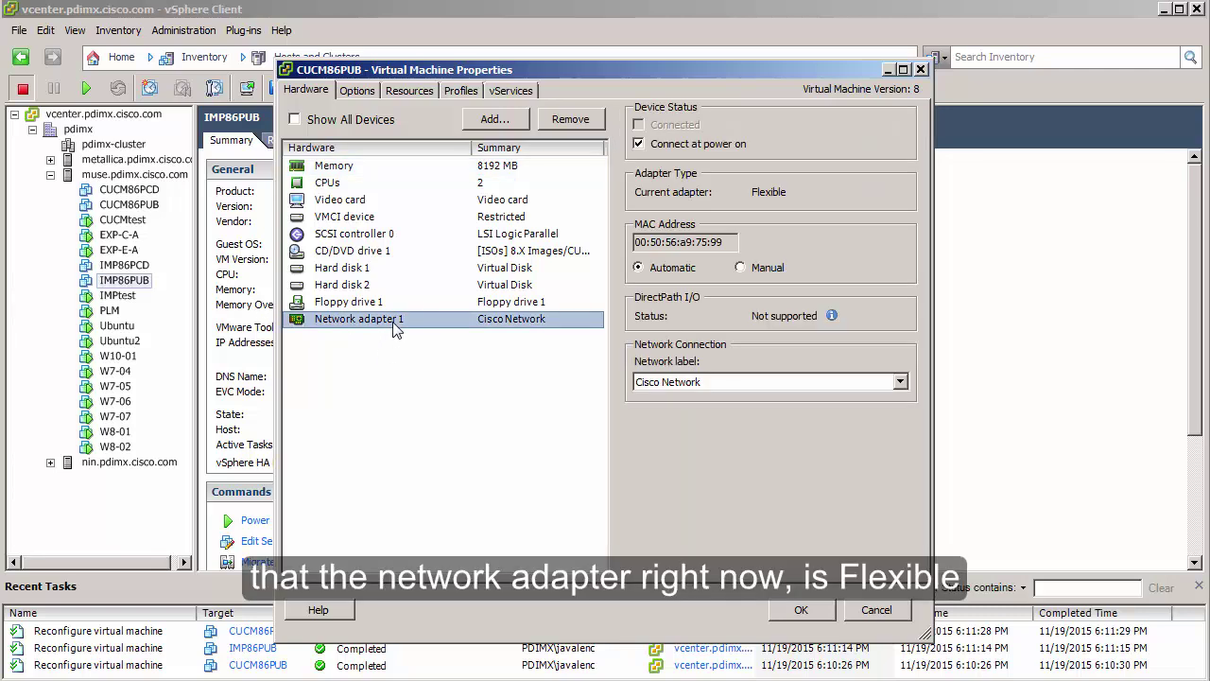
click(823, 607)
right_click(140, 284)
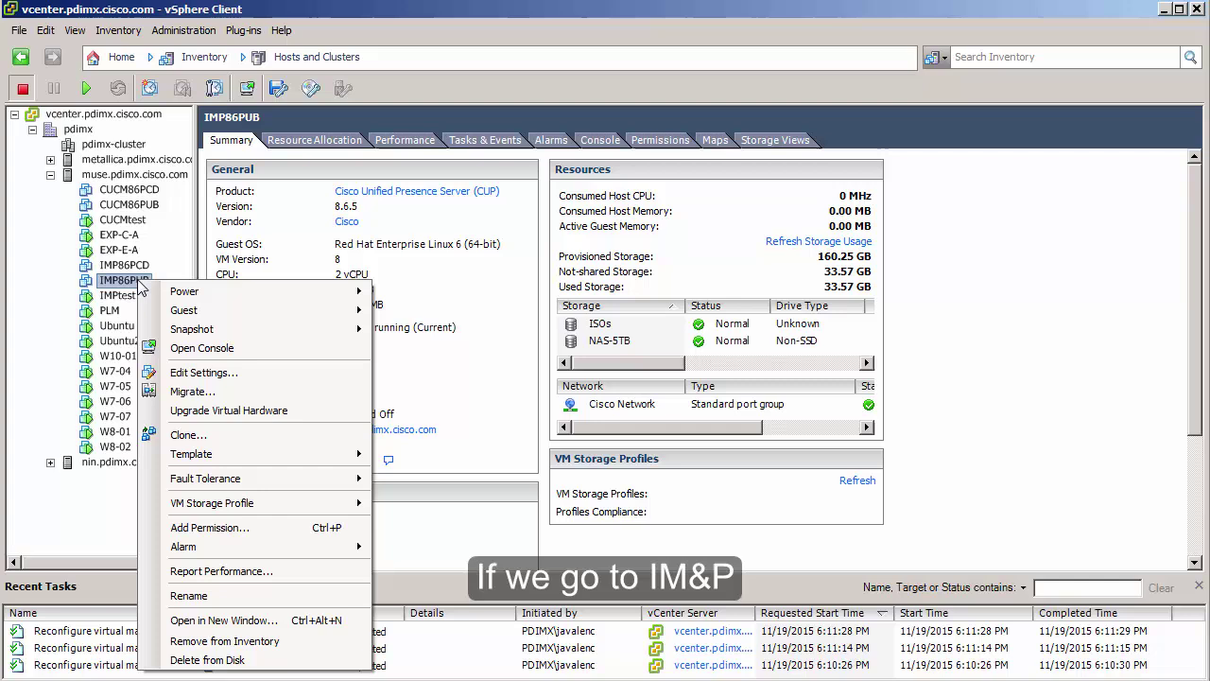
click(283, 378)
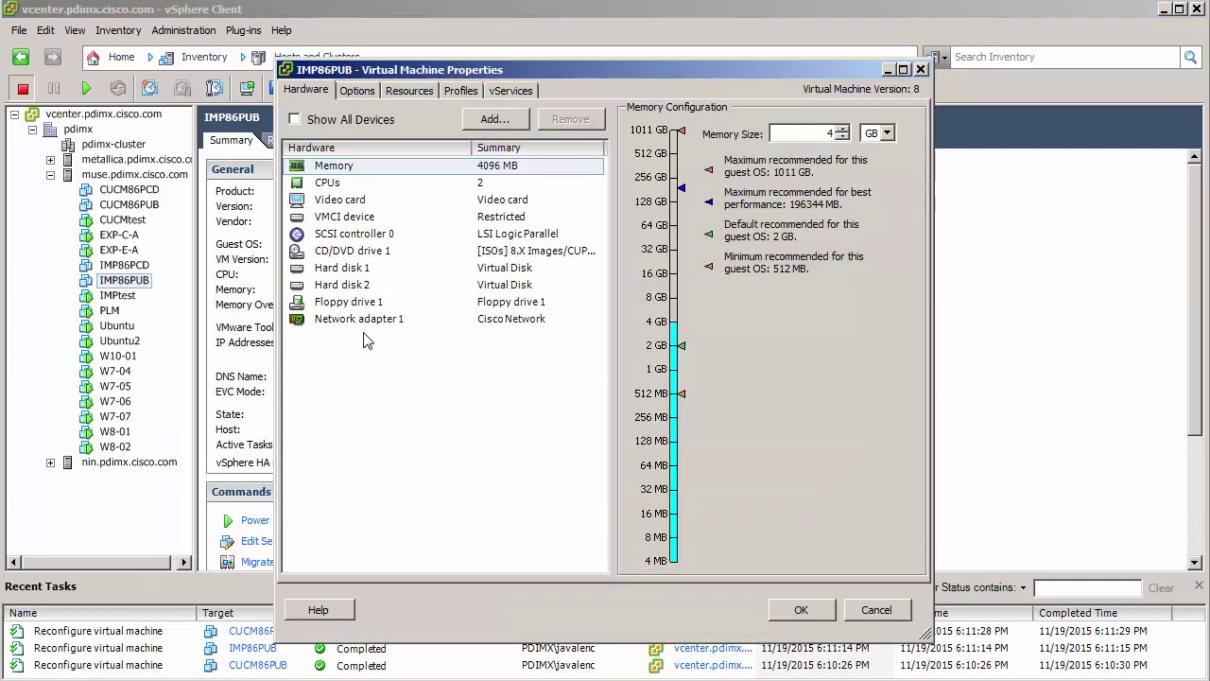
click(365, 321)
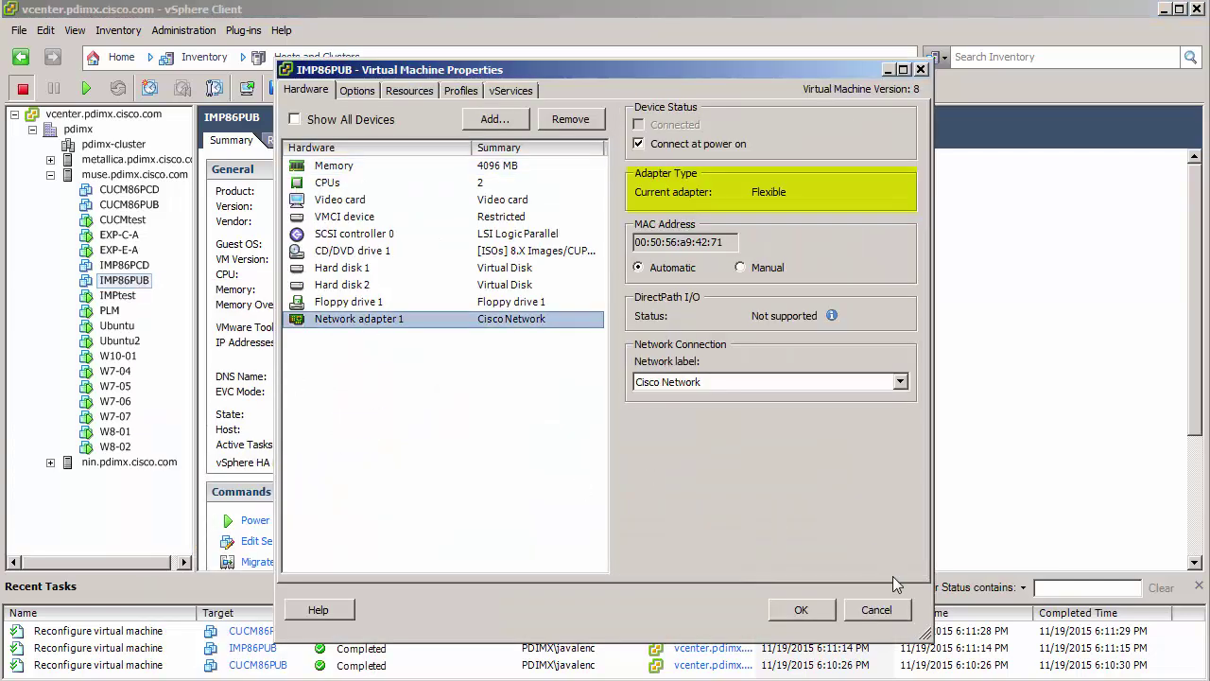
click(888, 611)
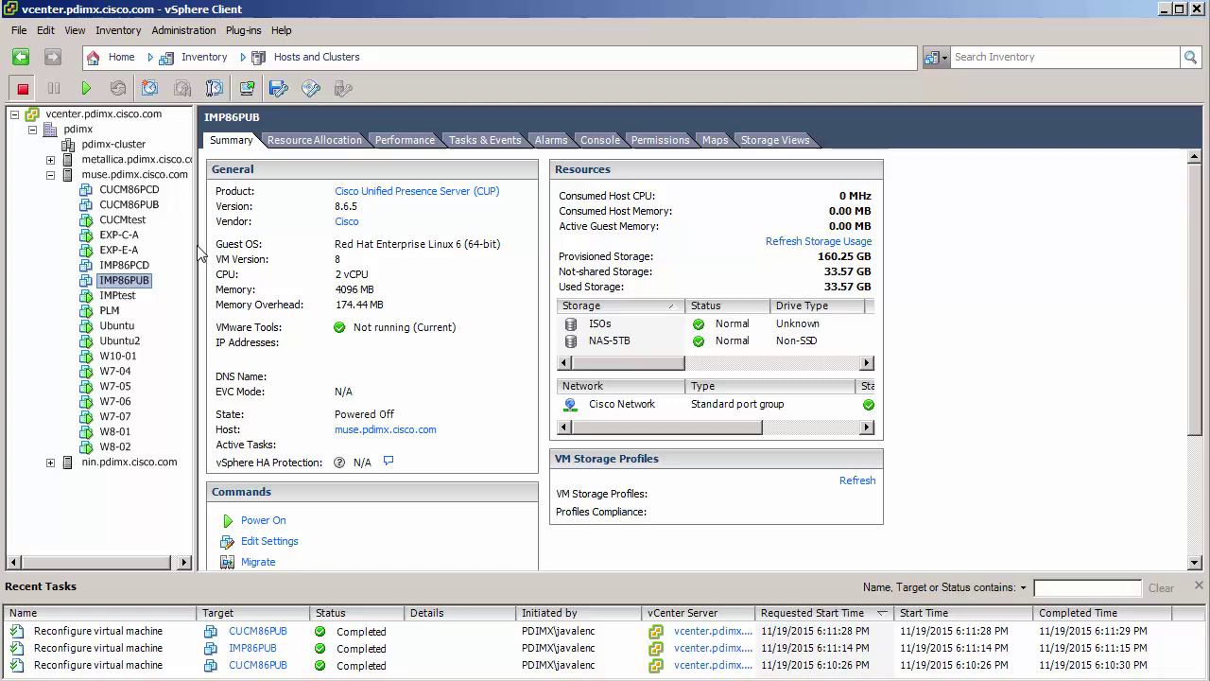
- Remove CUCM86PUB and then IMP86PUB from the inventory, confirming each removal
click(138, 211)
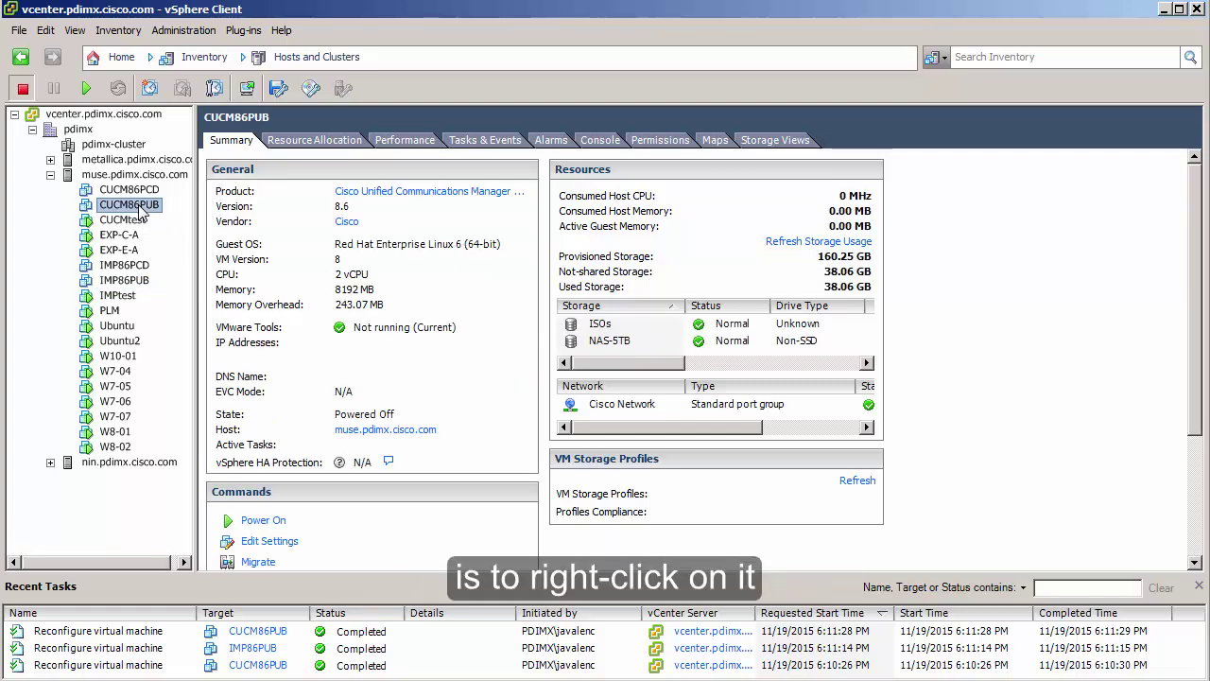
right_click(139, 208)
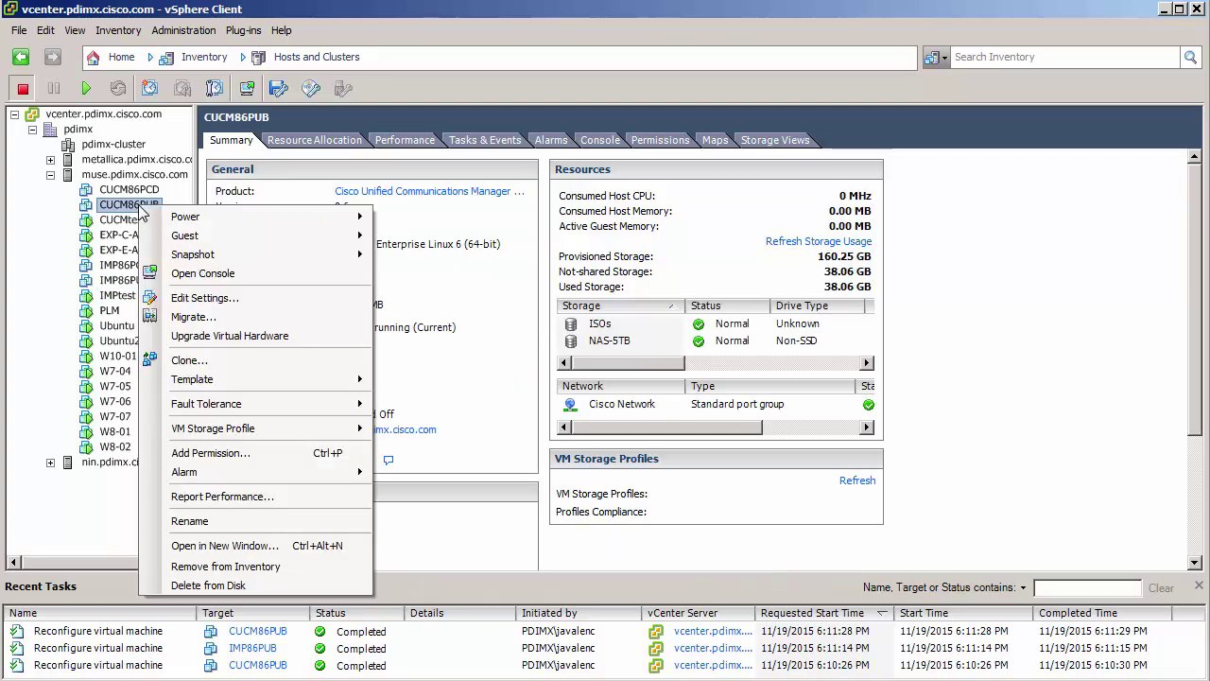
click(302, 570)
click(553, 382)
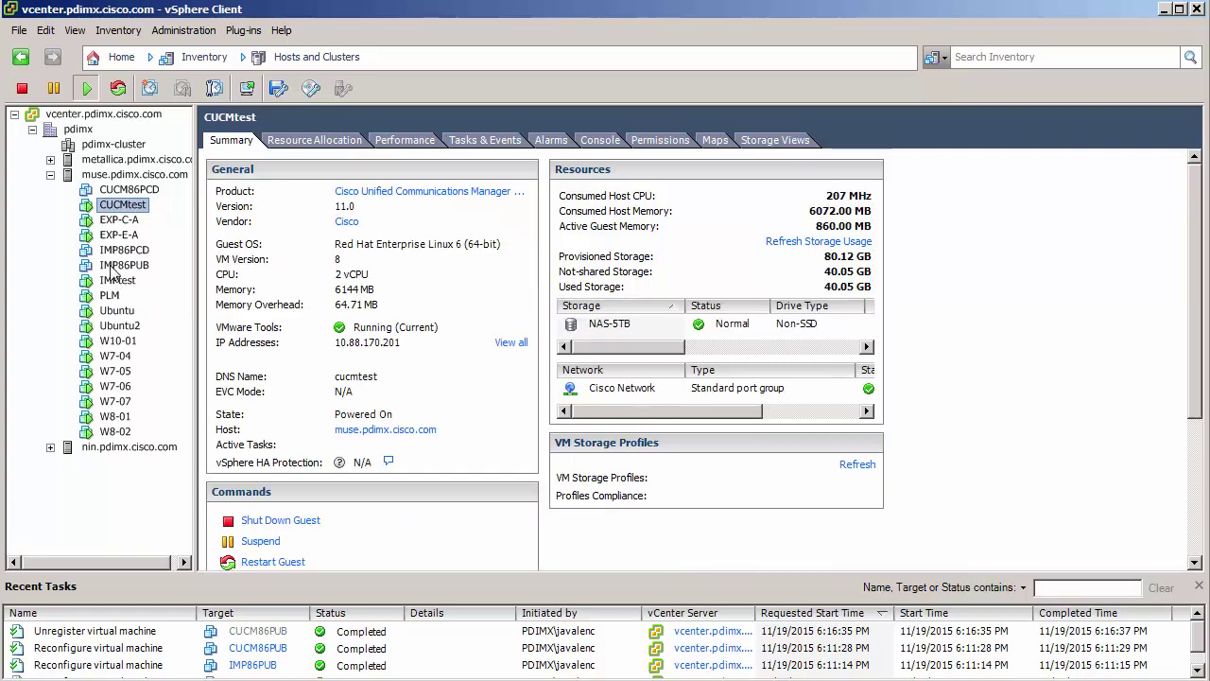
right_click(111, 266)
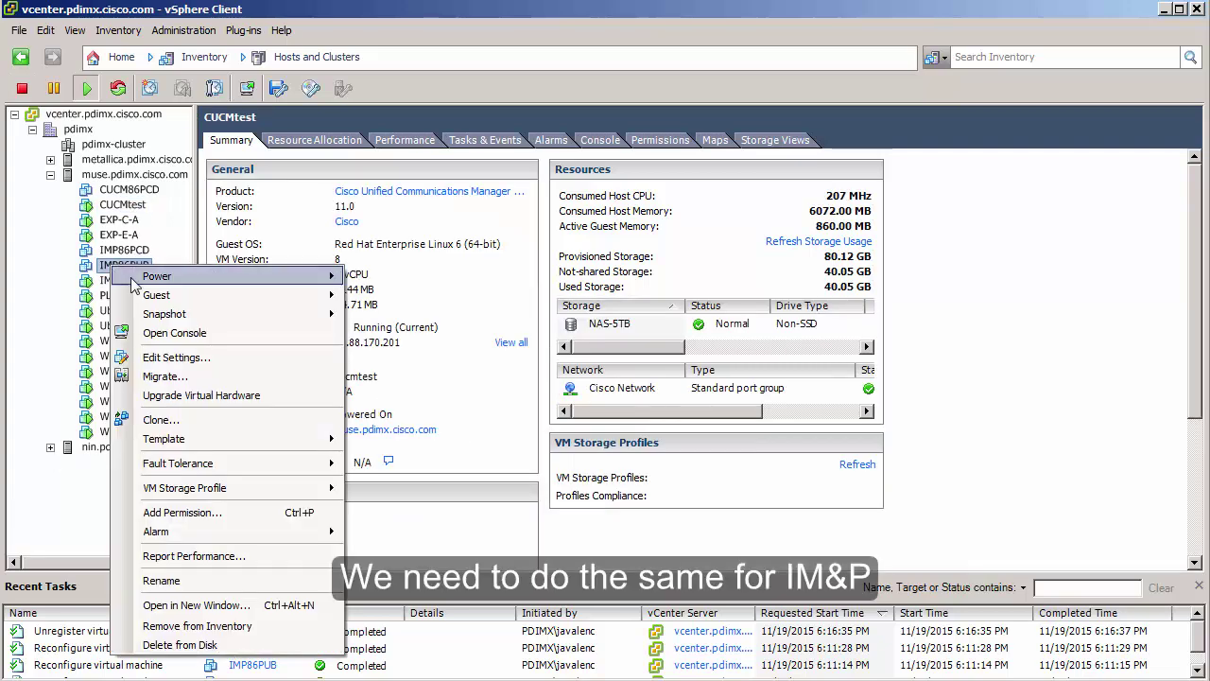
click(282, 621)
click(476, 380)
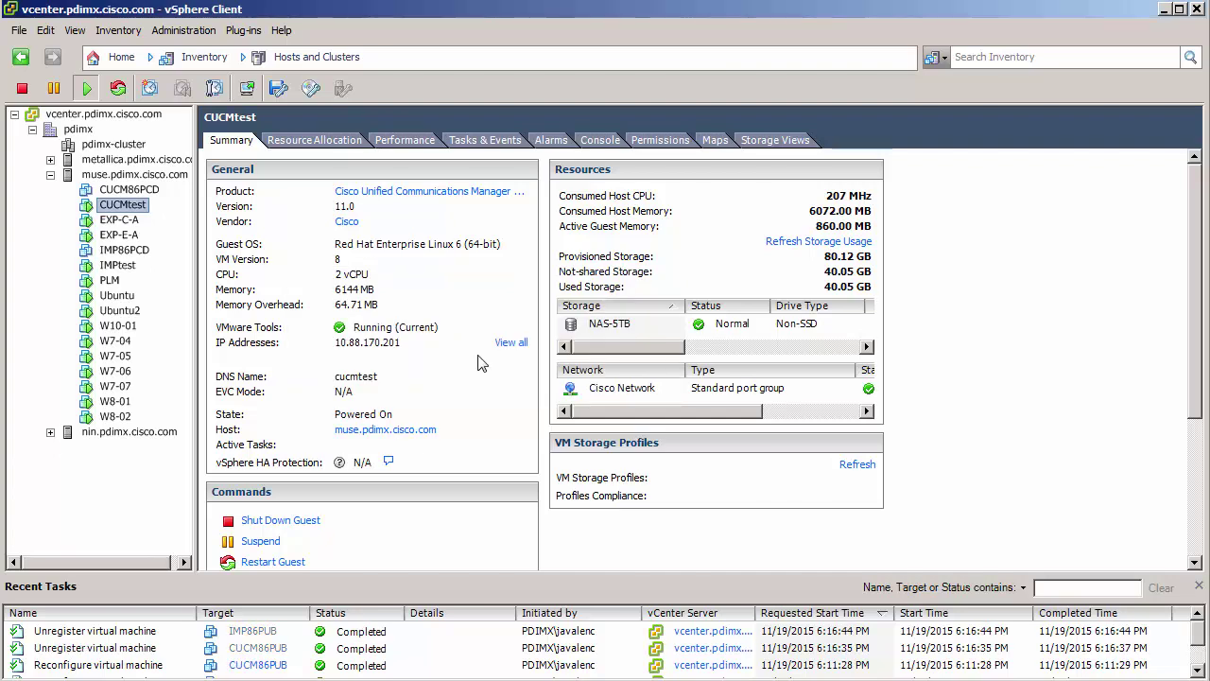
click(316, 57)
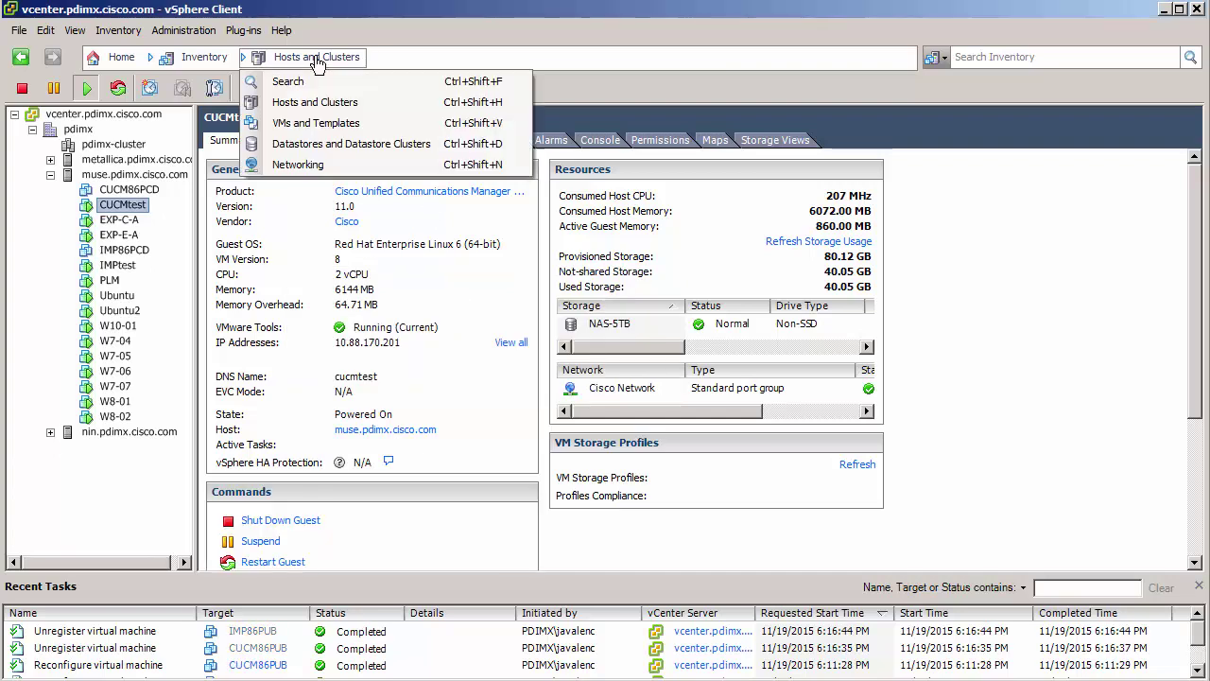
- Register CUCM86PUB.vmx from NAS-5TB into the Tests folder on host muse.pdimx.cisco.com
click(348, 156)
right_click(111, 224)
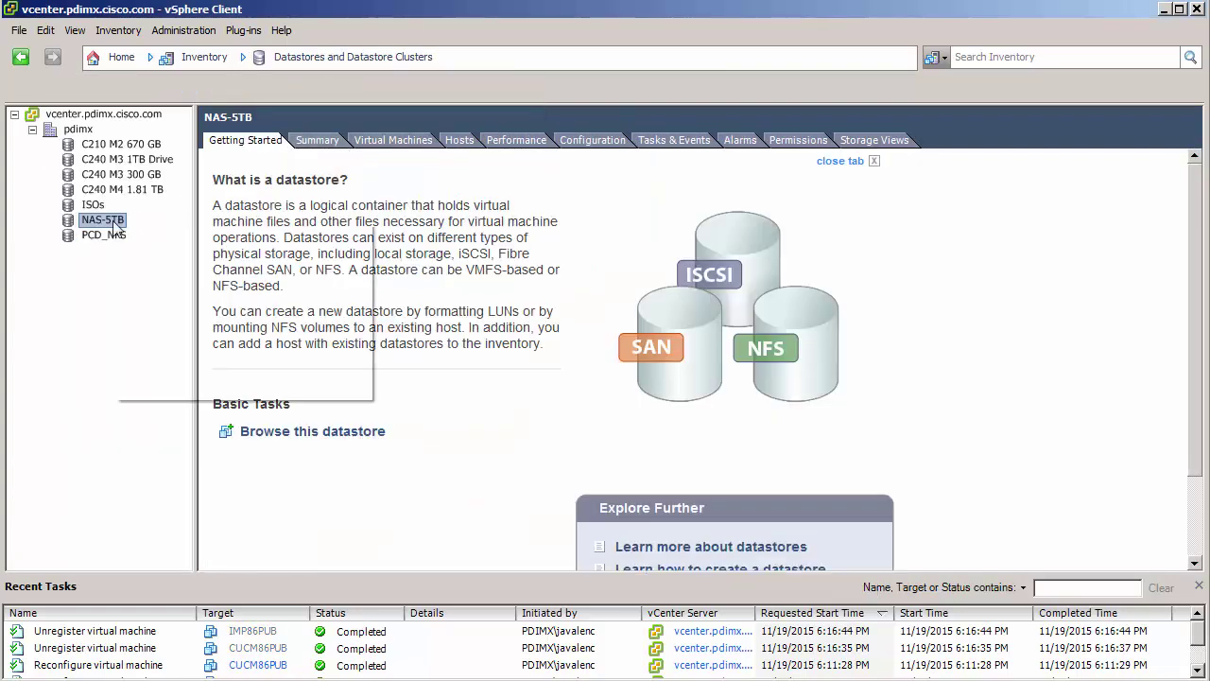
click(163, 234)
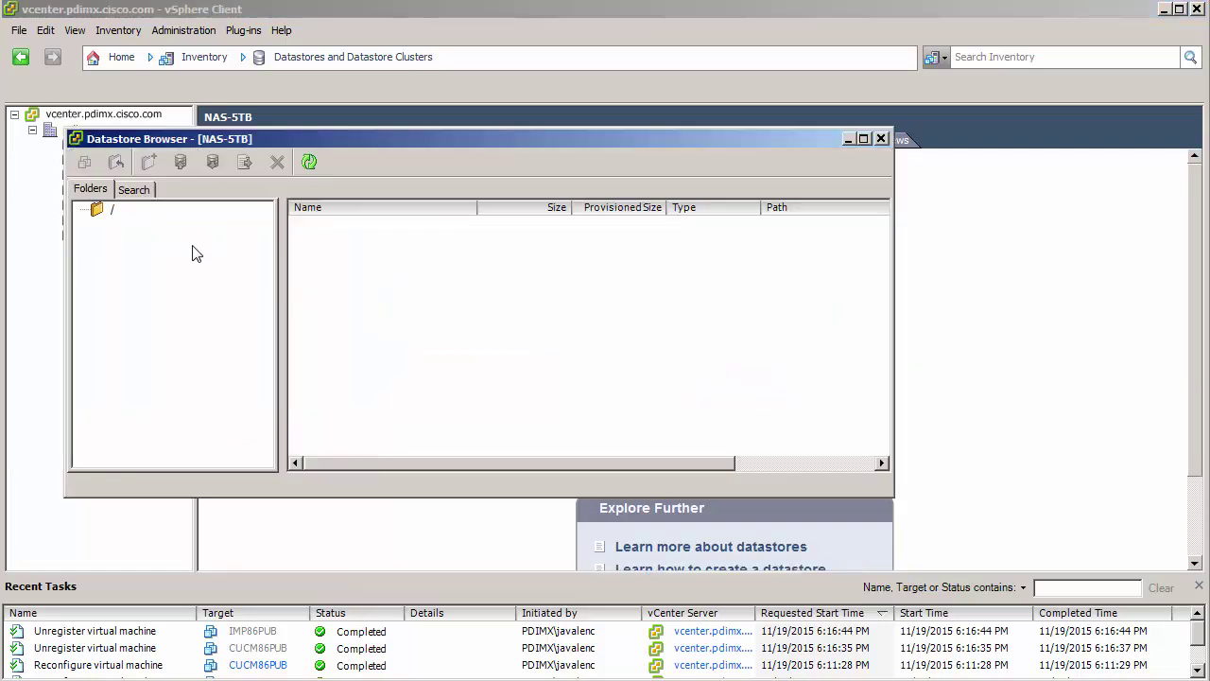
click(378, 208)
double_click(385, 367)
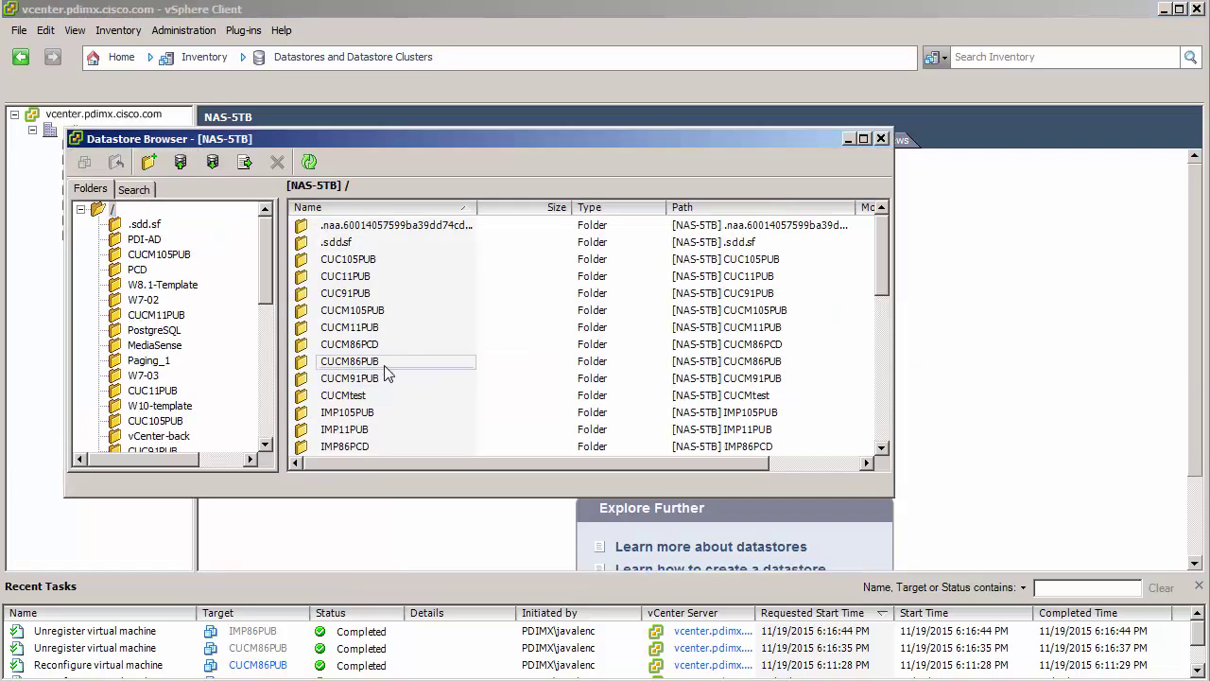
click(354, 277)
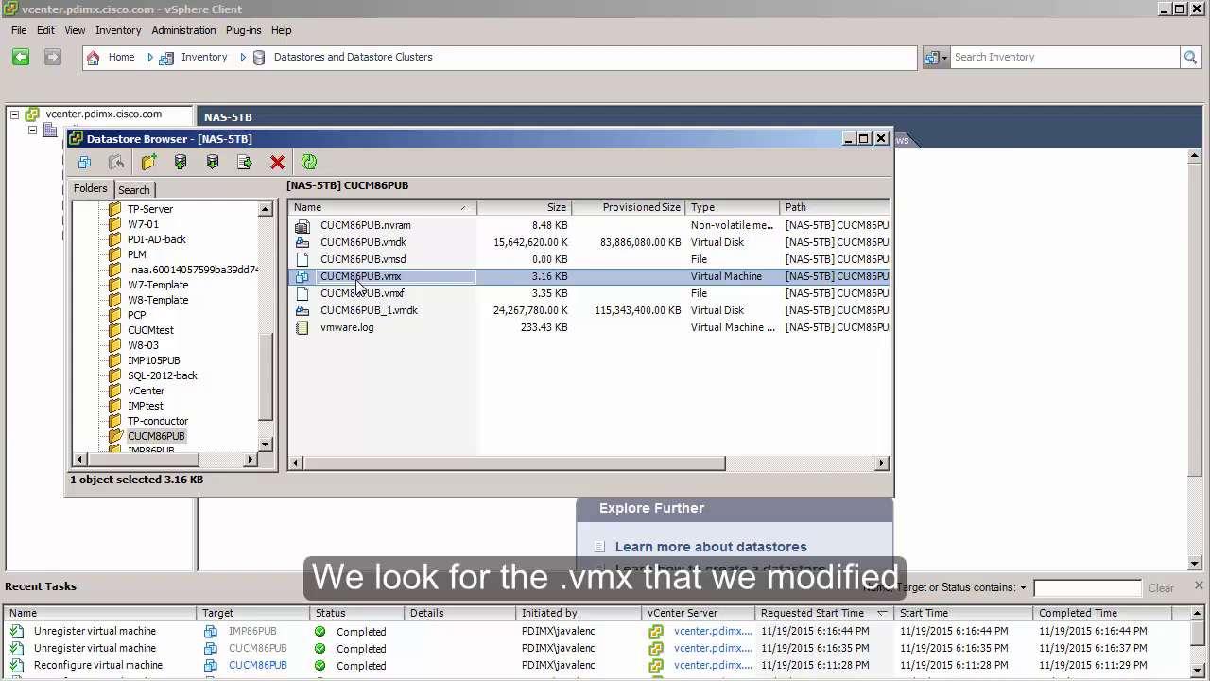
right_click(354, 281)
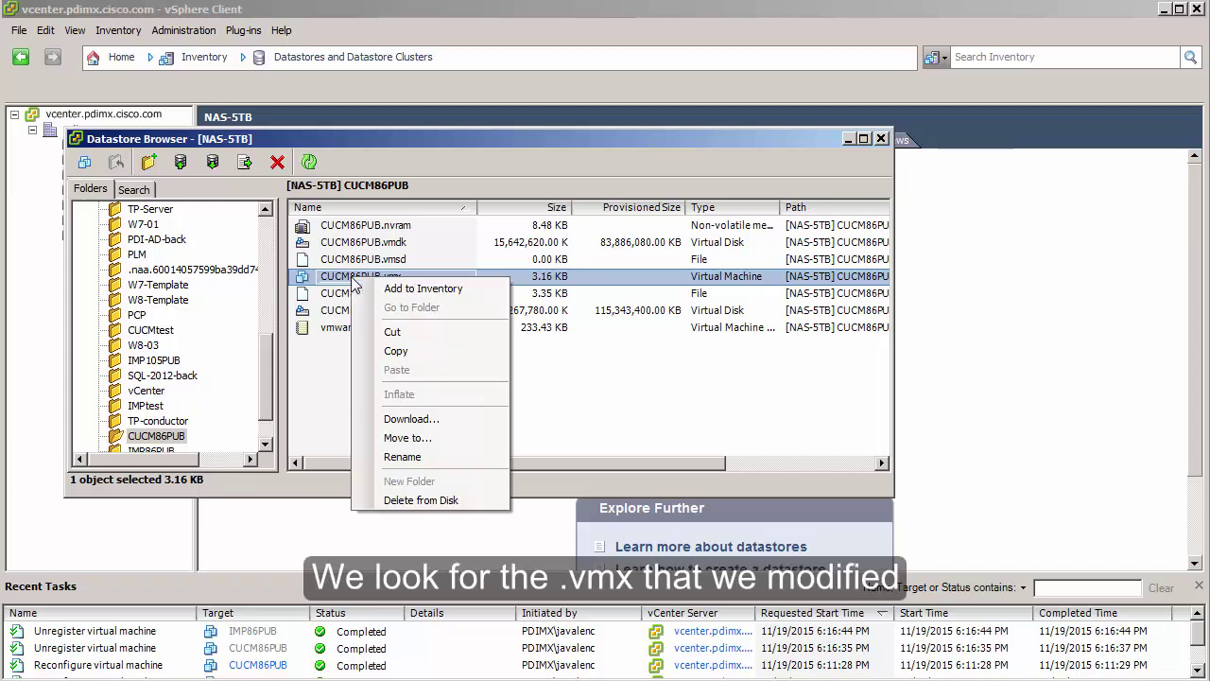
click(408, 297)
click(397, 419)
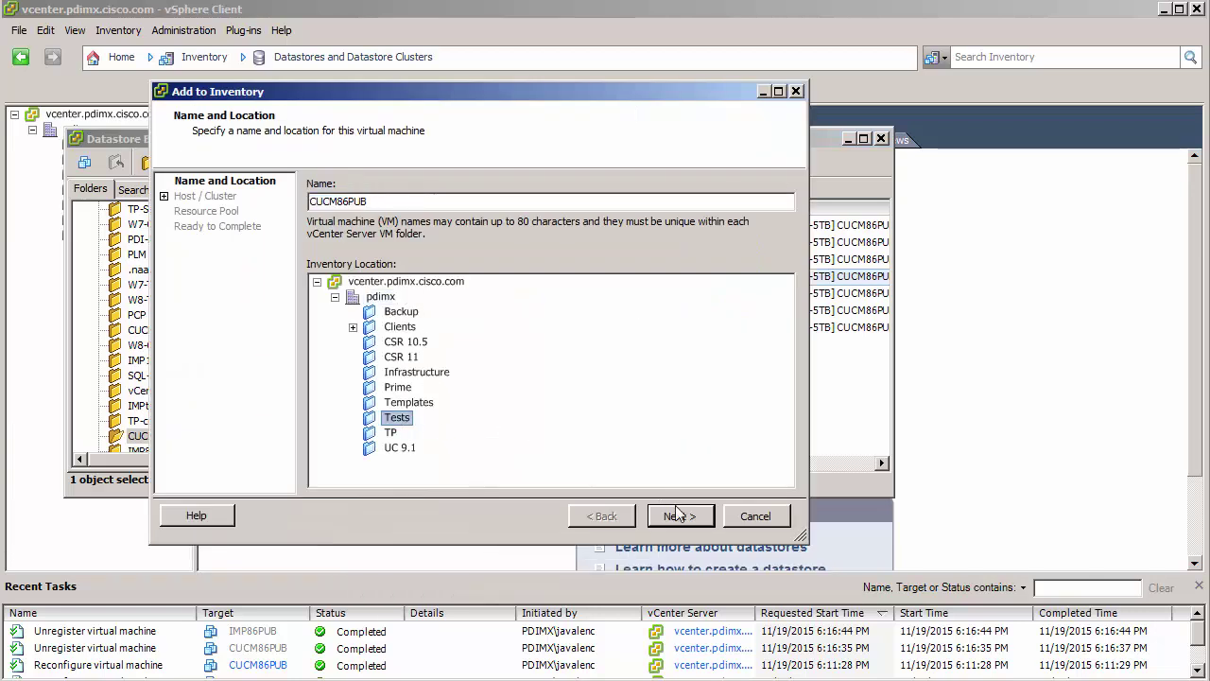
click(677, 511)
click(413, 230)
click(679, 515)
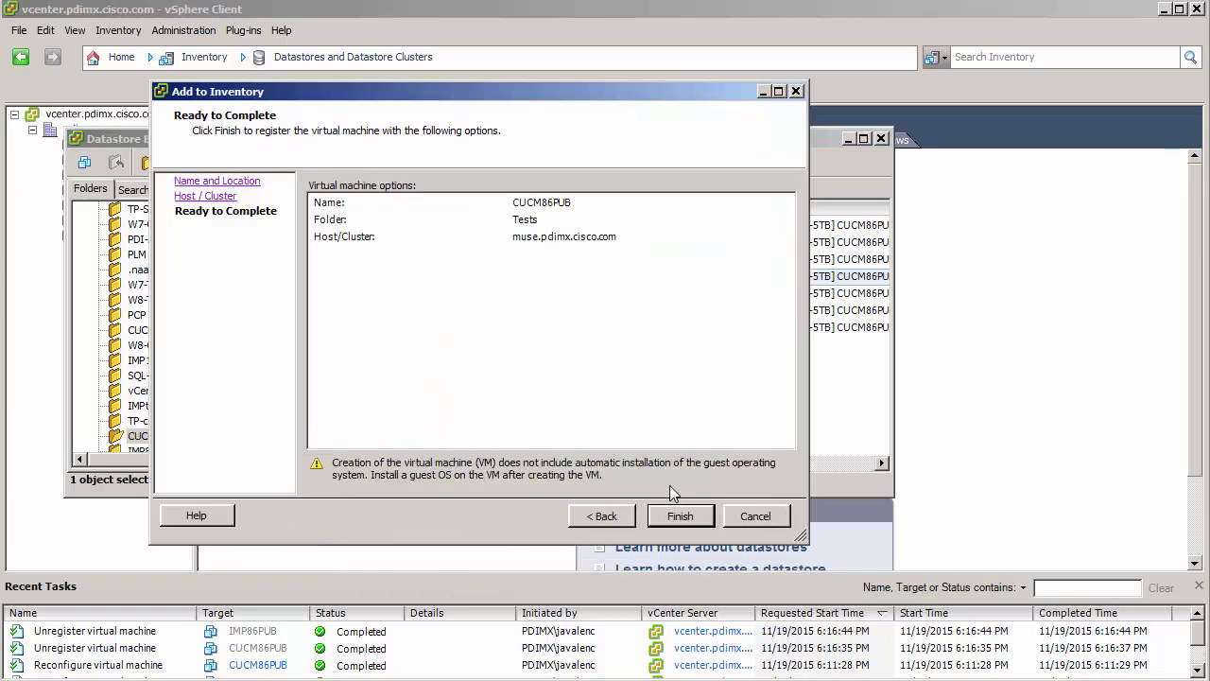
click(681, 517)
- Register IMP86PUB.vmx into the Tests folder on muse.pdimx.cisco.com and close the datastore browser
scroll(266, 443, down, 2)
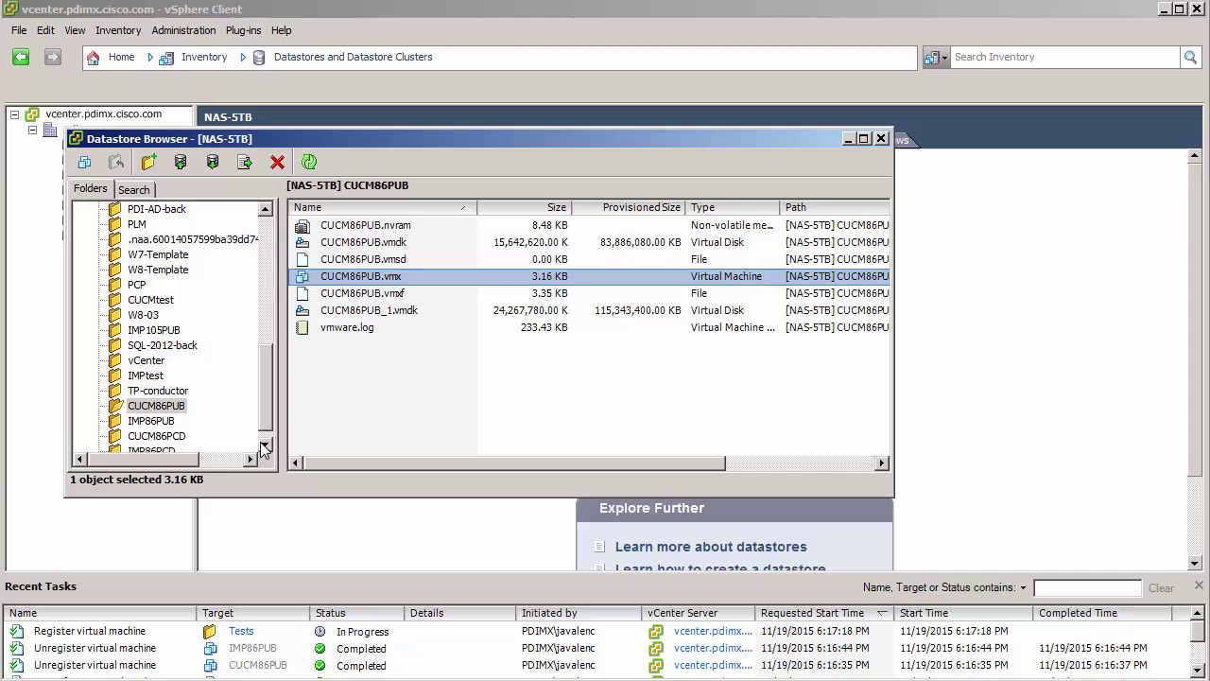
click(161, 423)
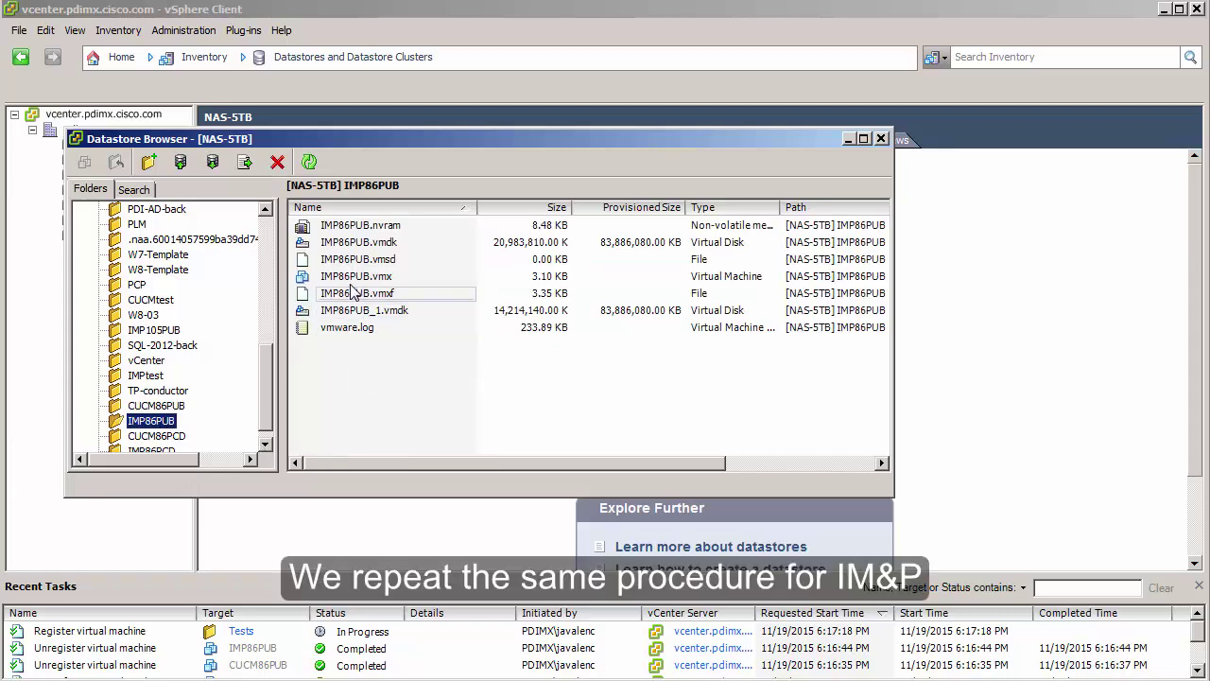
right_click(346, 276)
click(396, 285)
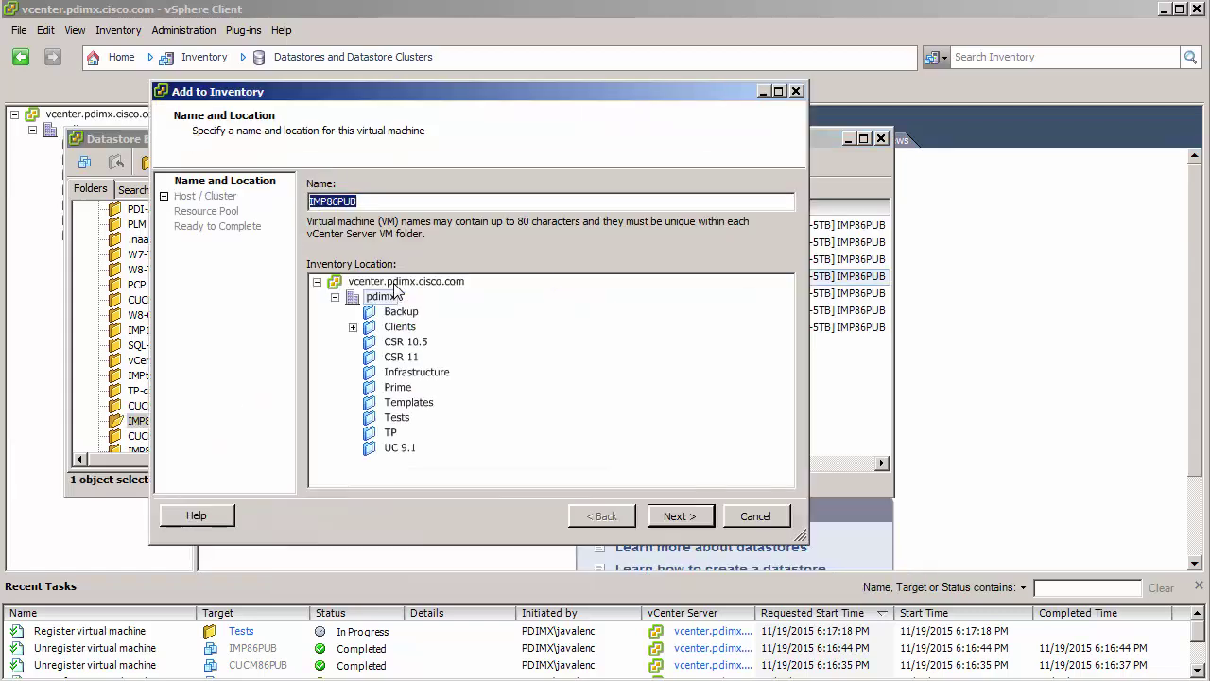
click(397, 417)
click(679, 516)
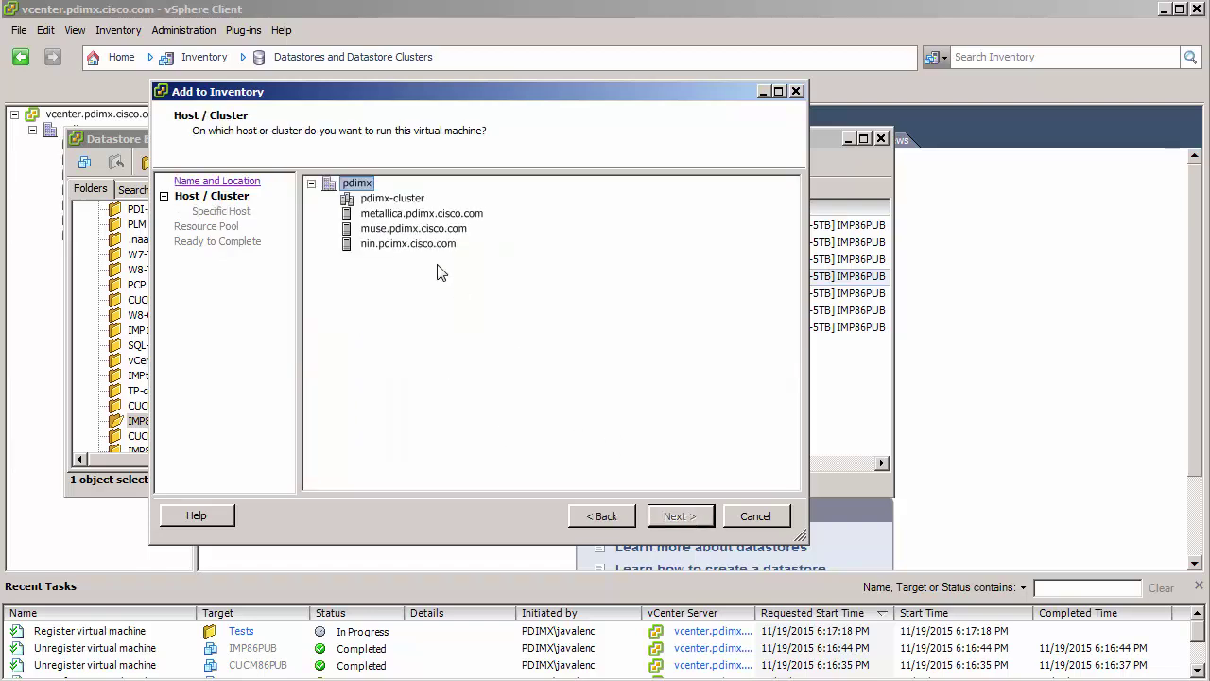
click(415, 231)
click(679, 516)
click(679, 516)
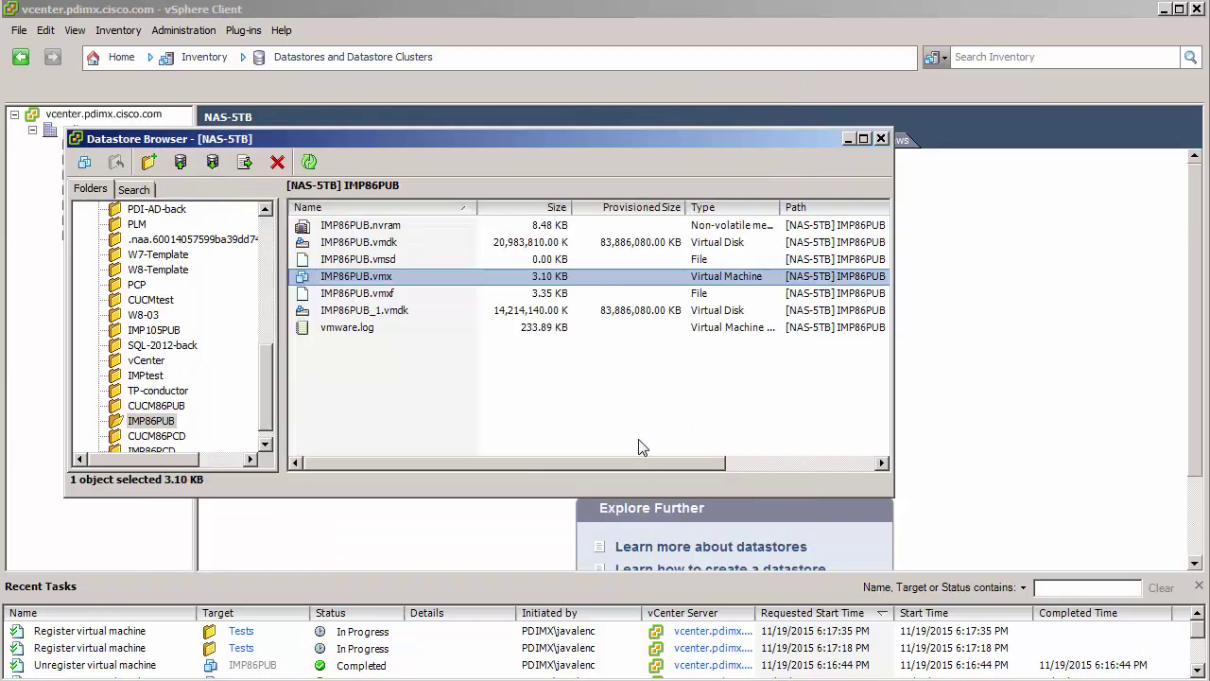
click(880, 138)
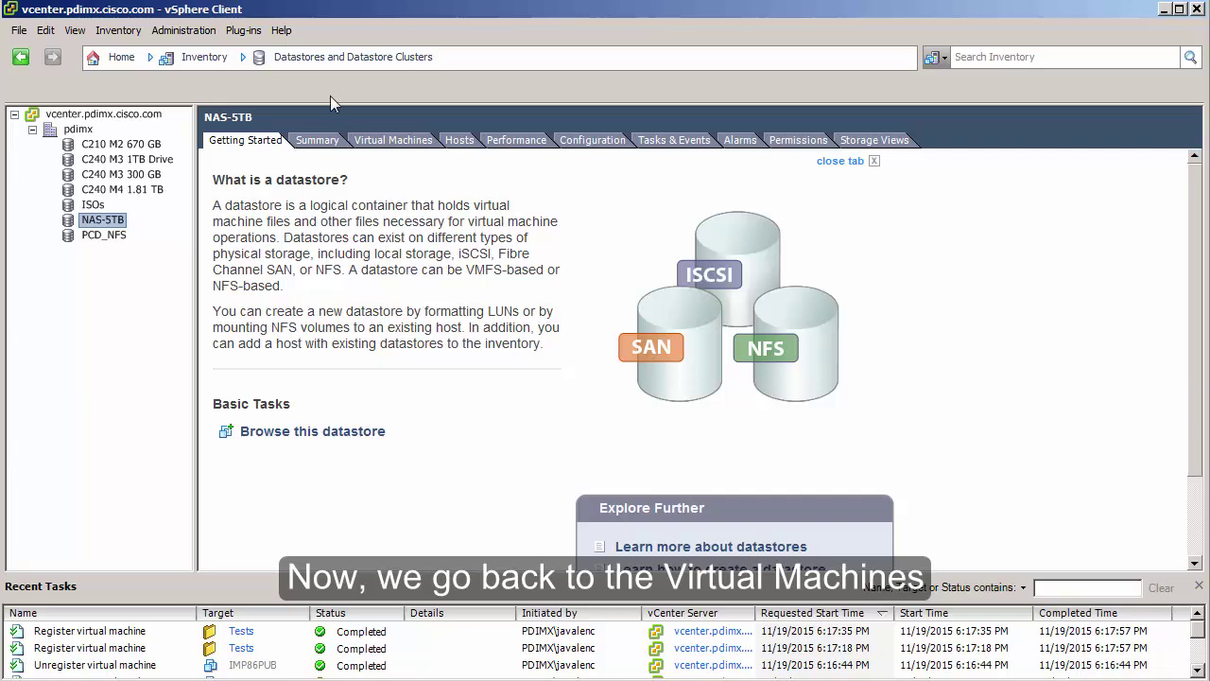
- In Hosts and Clusters, confirm CUCM86PUB's Network adapter 1 is now VMXNET 3
click(313, 57)
click(324, 98)
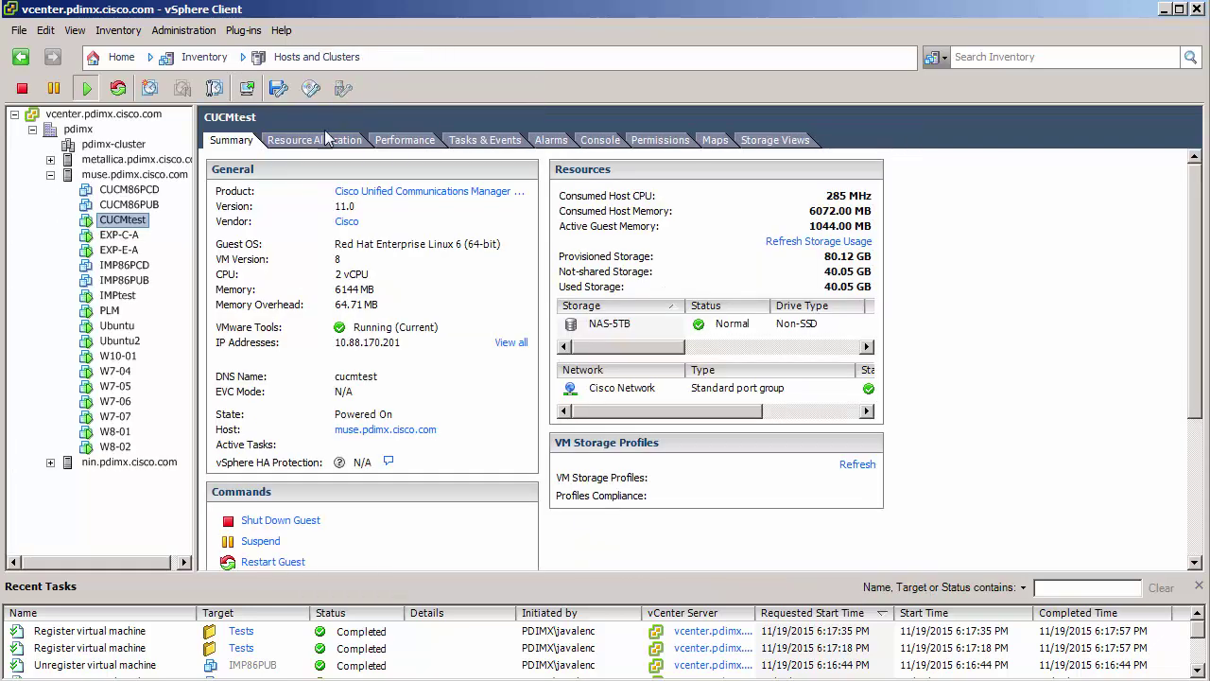
click(124, 207)
right_click(123, 210)
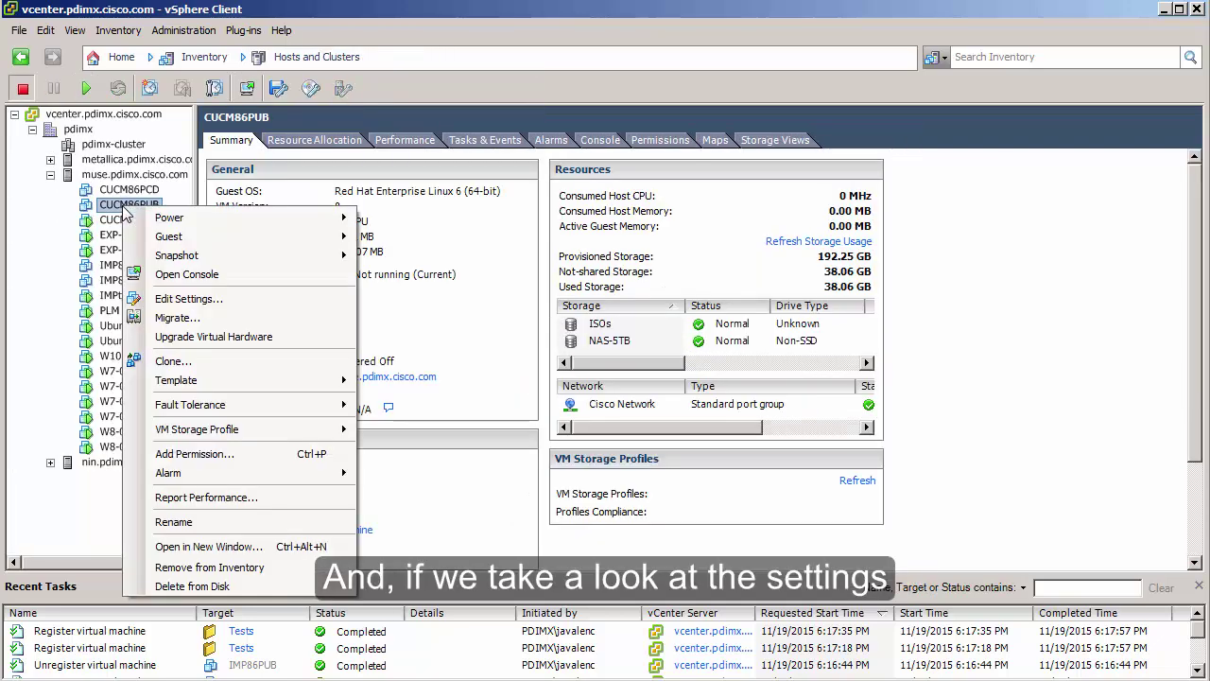
click(265, 302)
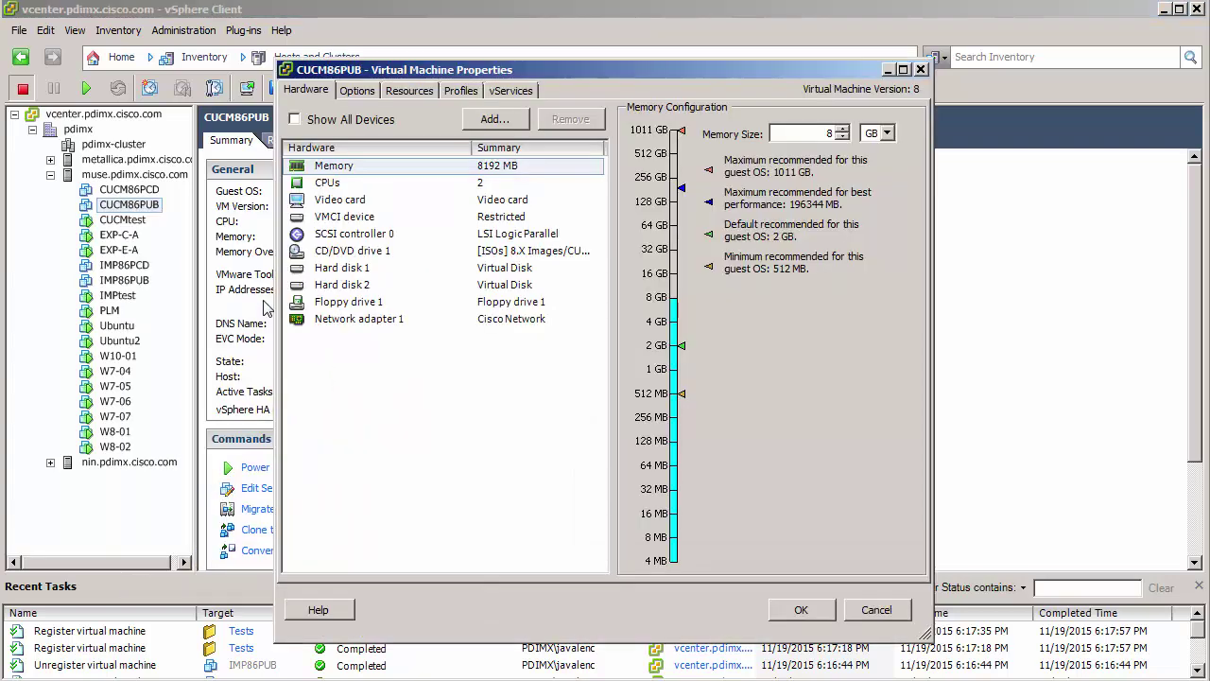
click(360, 319)
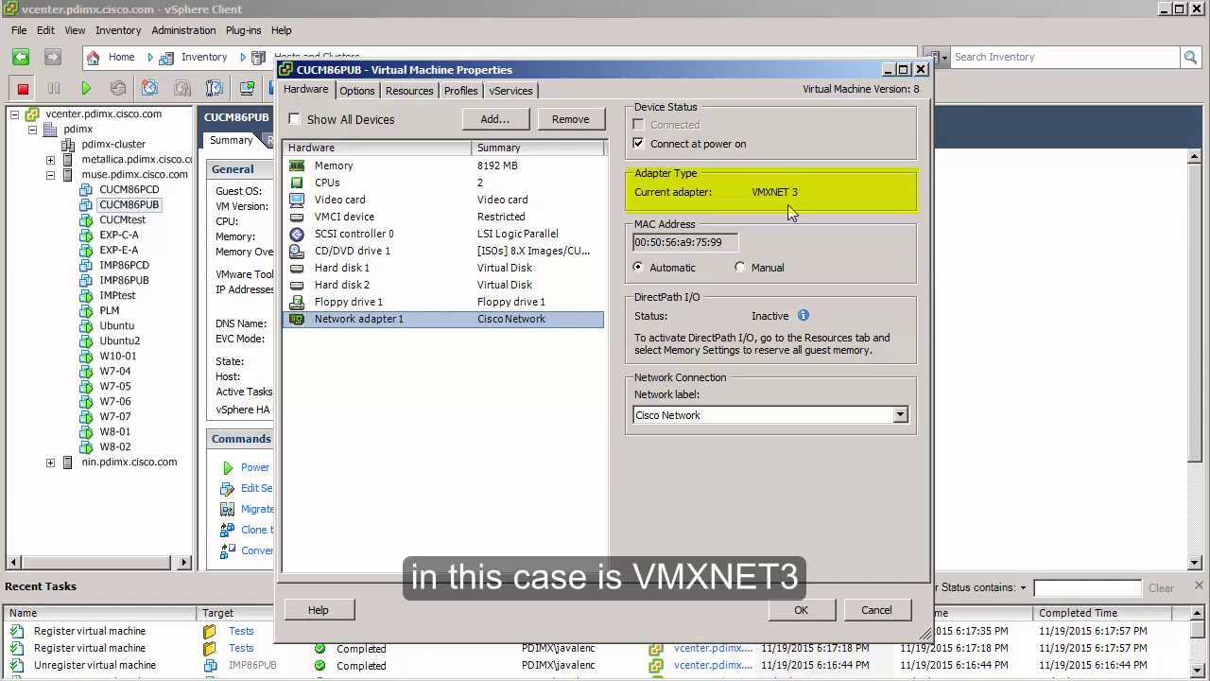
click(871, 612)
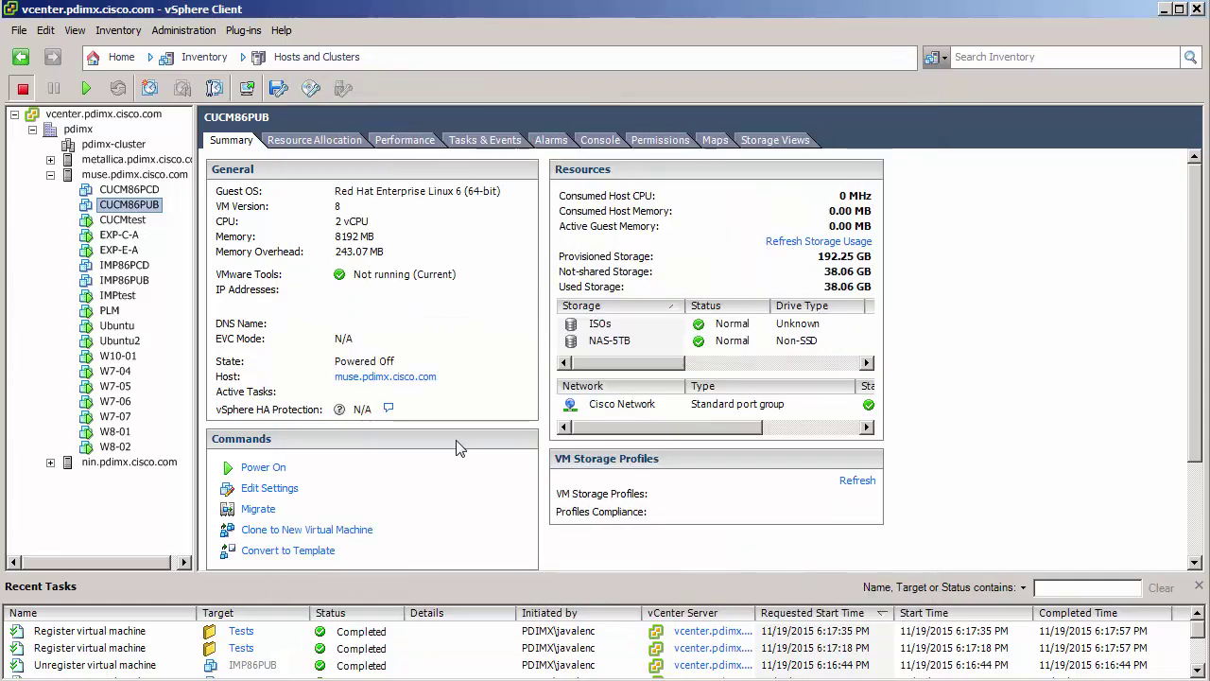
- Open IMP86PUB's settings and check its network adapter type
click(132, 286)
right_click(133, 288)
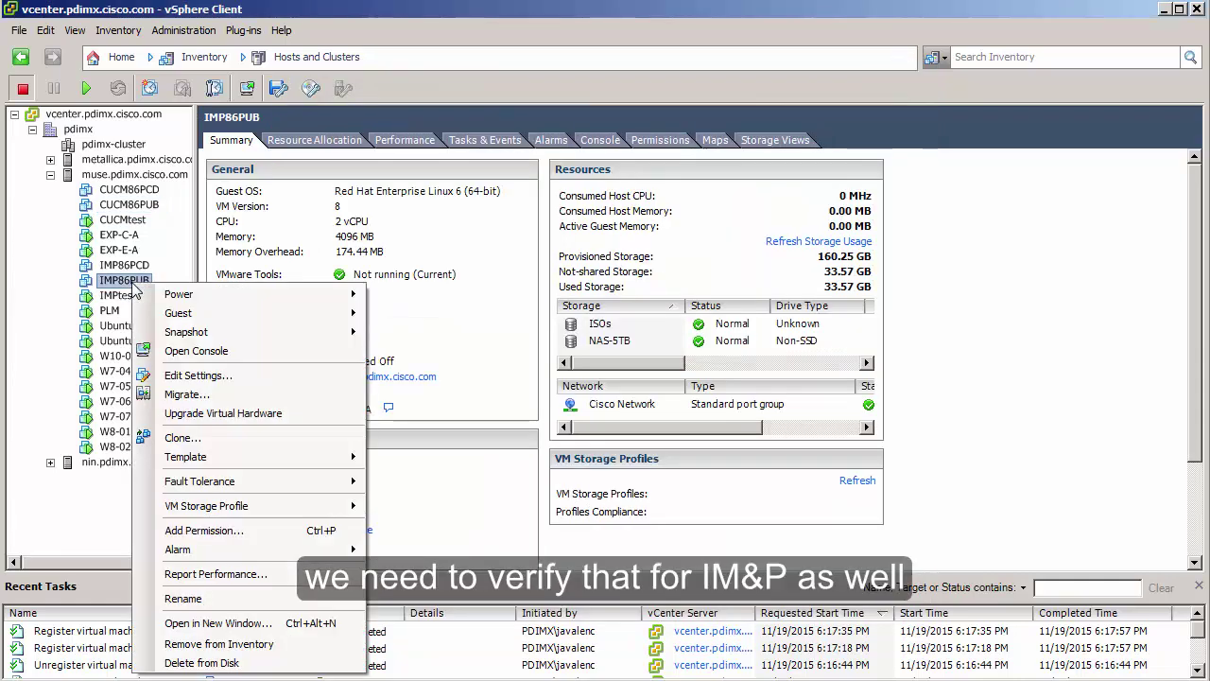
click(224, 378)
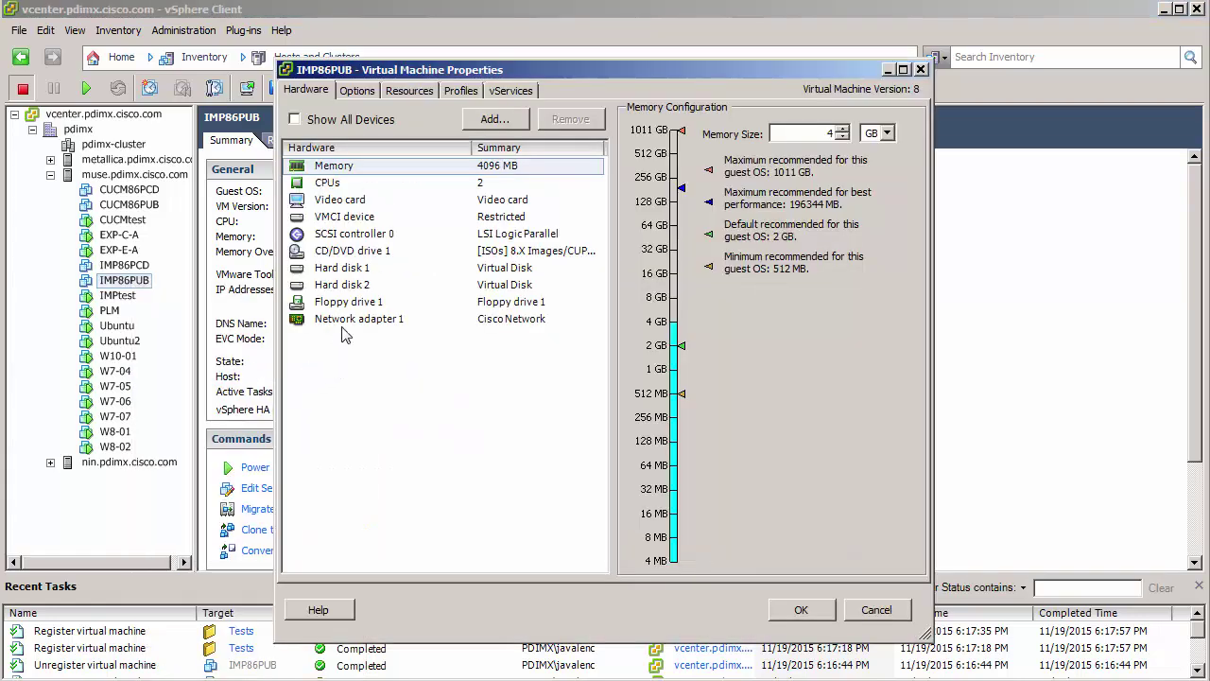
click(342, 323)
- Close the IMP86PUB properties and power on CUCM86PUB from its console
click(876, 611)
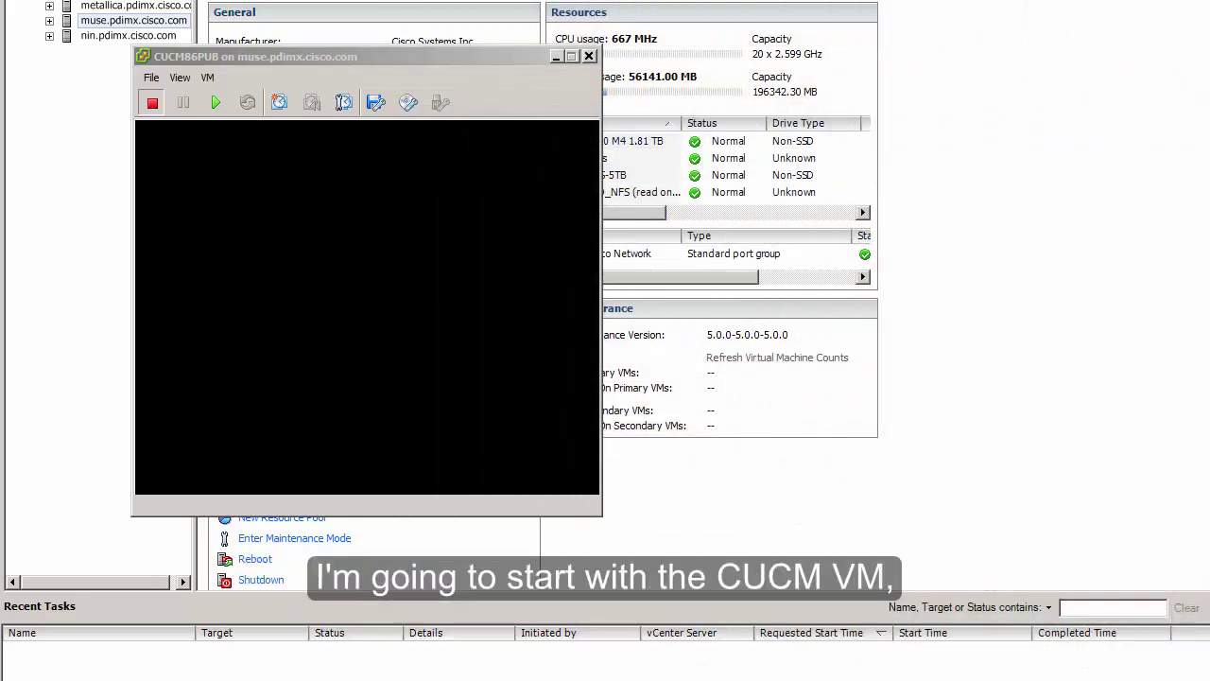
click(217, 97)
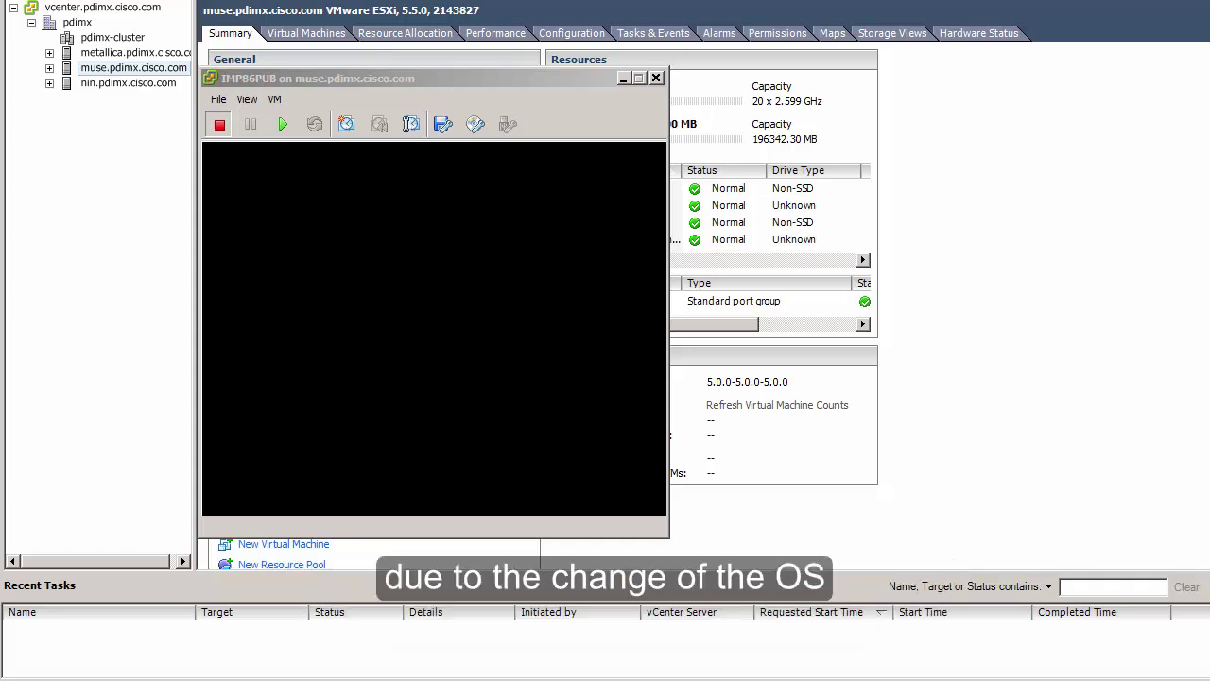
- Power on IMP86PUB from the toolbar of its console window
click(281, 124)
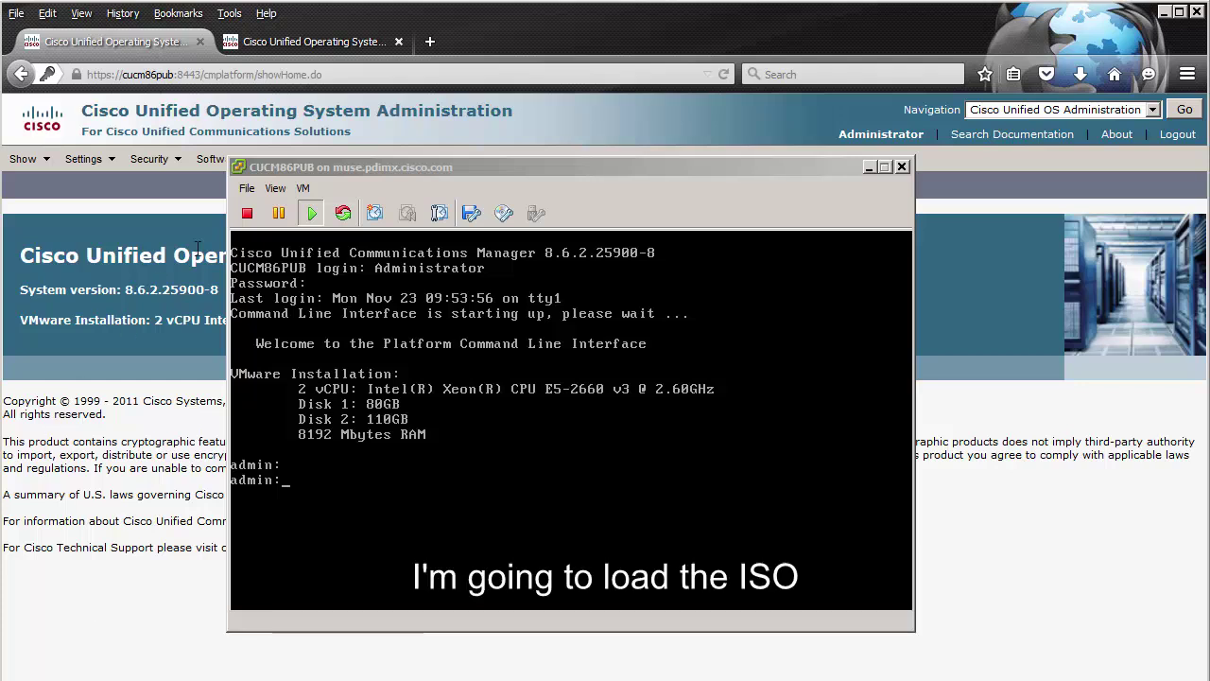
- Mount Bootable_UCSInstall_UCOS_11.0.1.10000-10.sgn.iso from the datastore's CUCM - CUC folder on CUCM86PUB's DVD drive
click(426, 170)
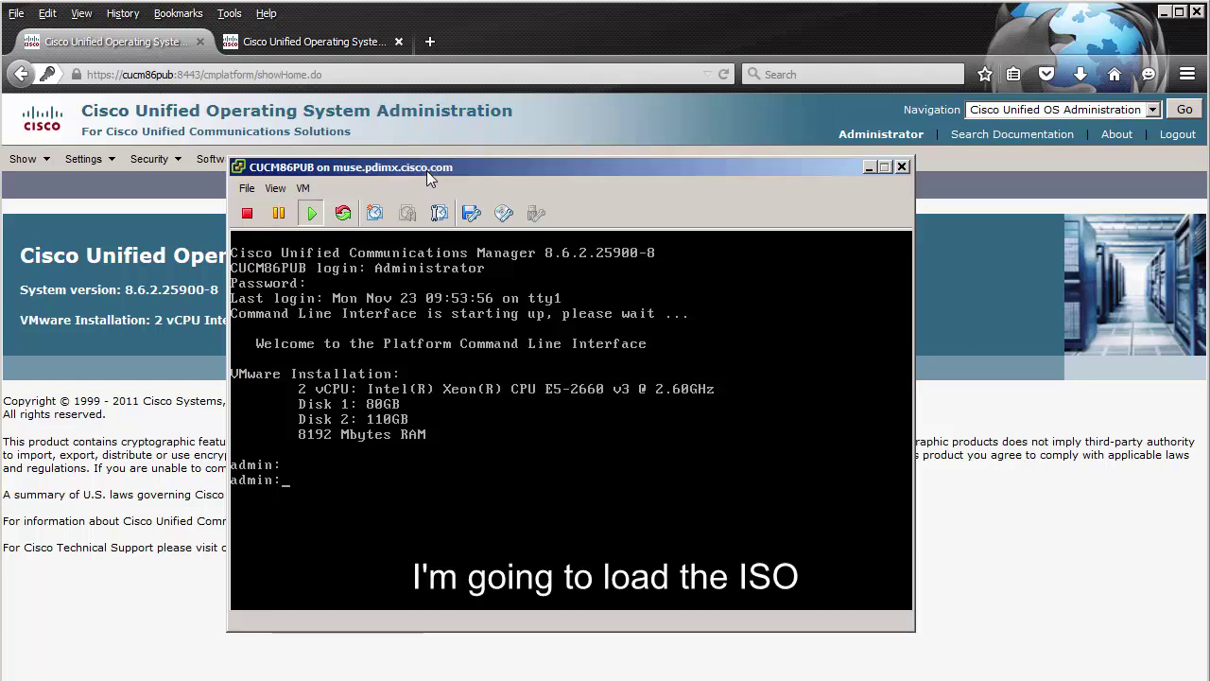
click(503, 215)
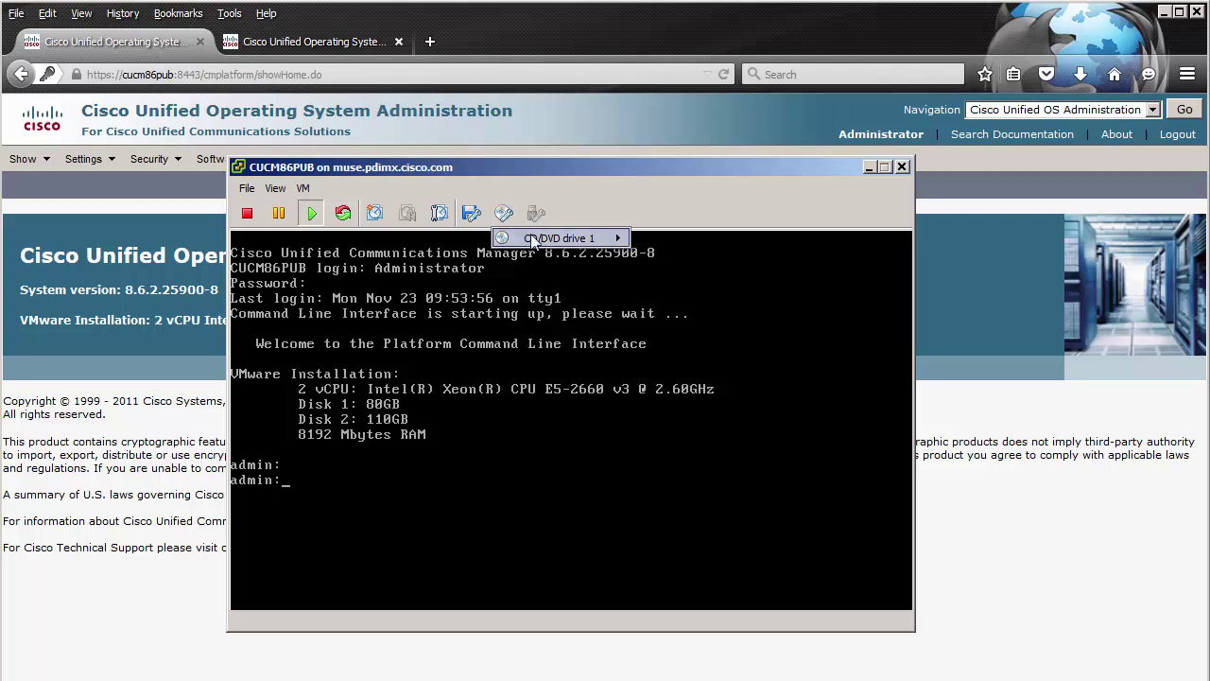
mouse_move(568, 239)
click(718, 305)
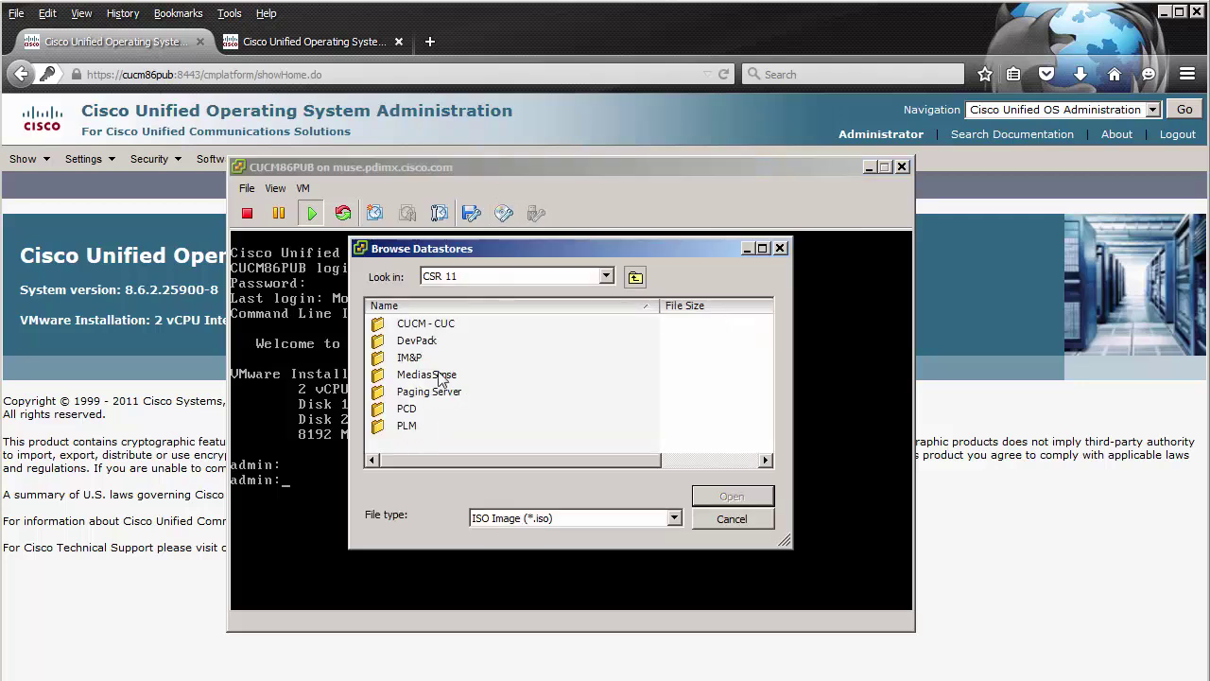
double_click(442, 324)
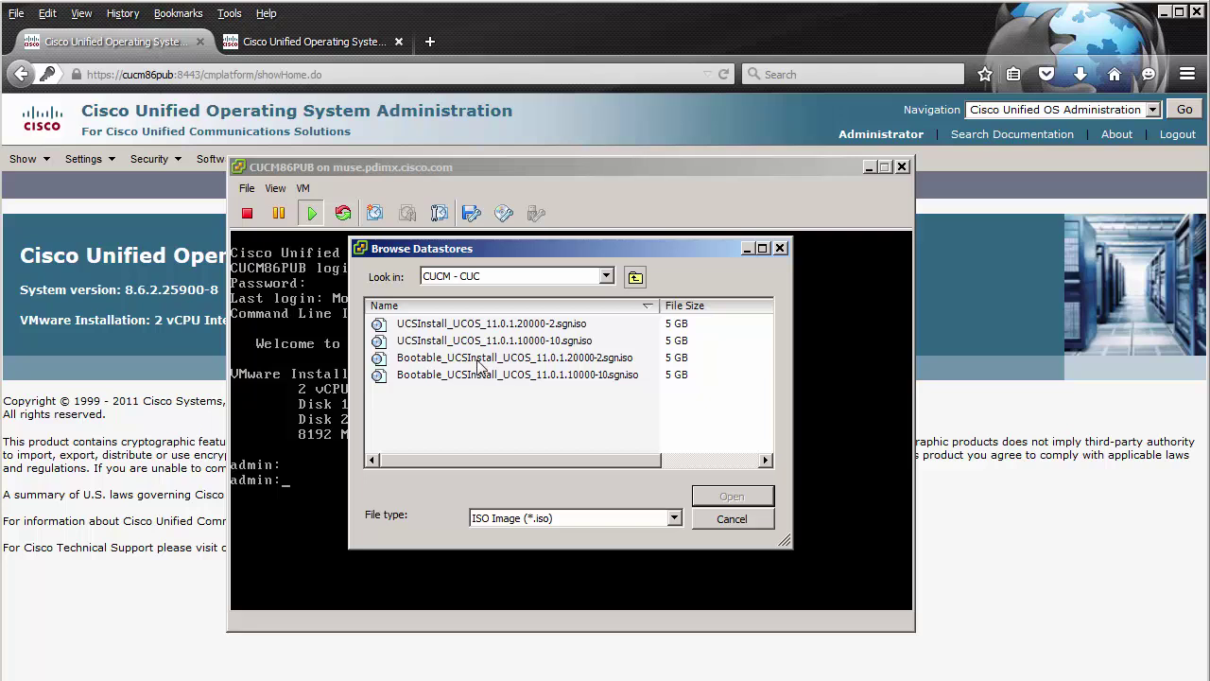
click(482, 375)
click(732, 496)
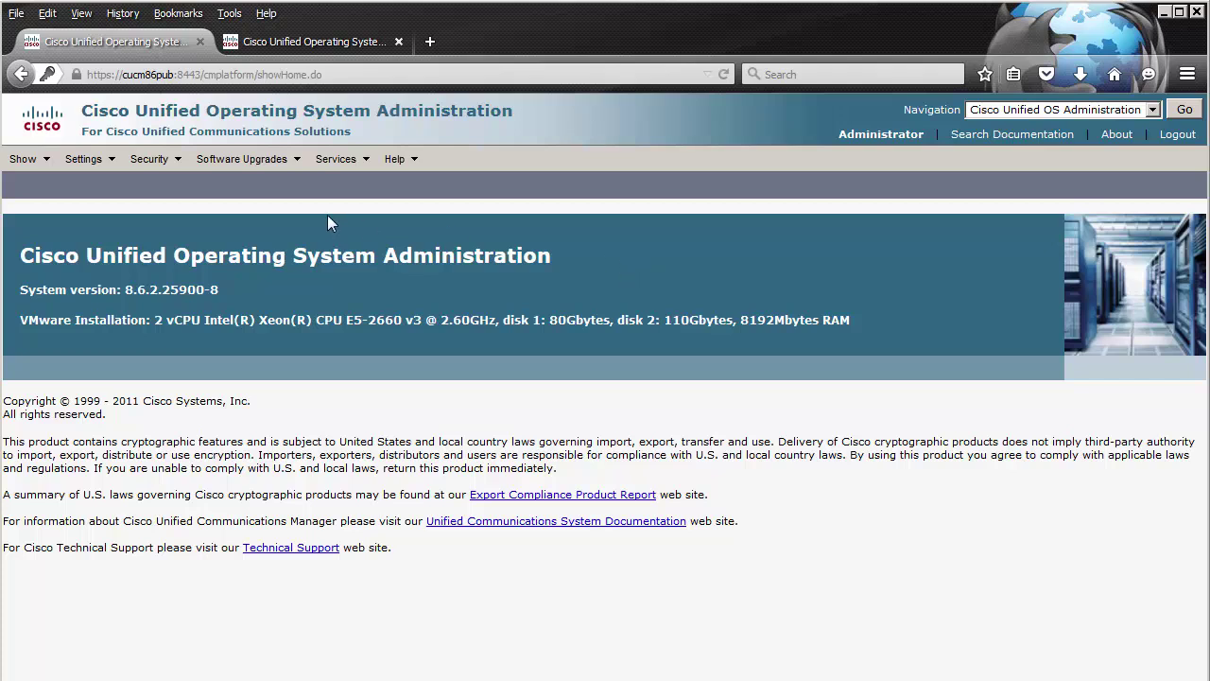
- In Install/Upgrade, use DVD source with directory '/' and select the 11.0.1.20000-2 upgrade file
mouse_move(254, 158)
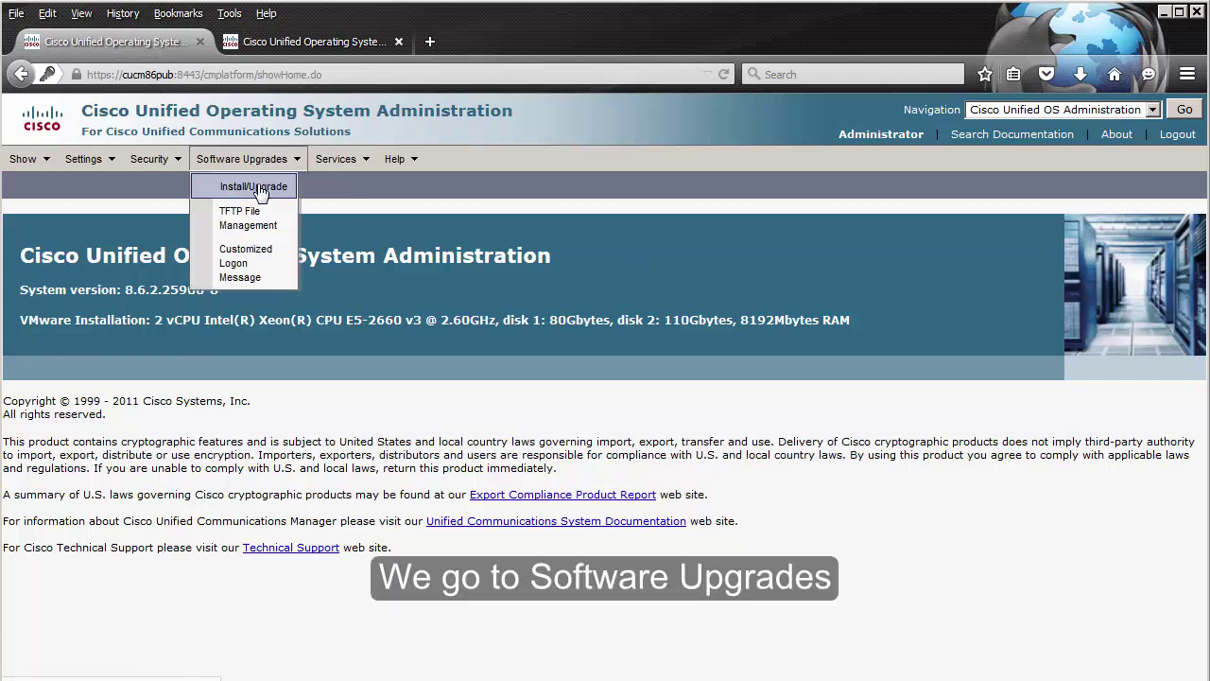
click(261, 192)
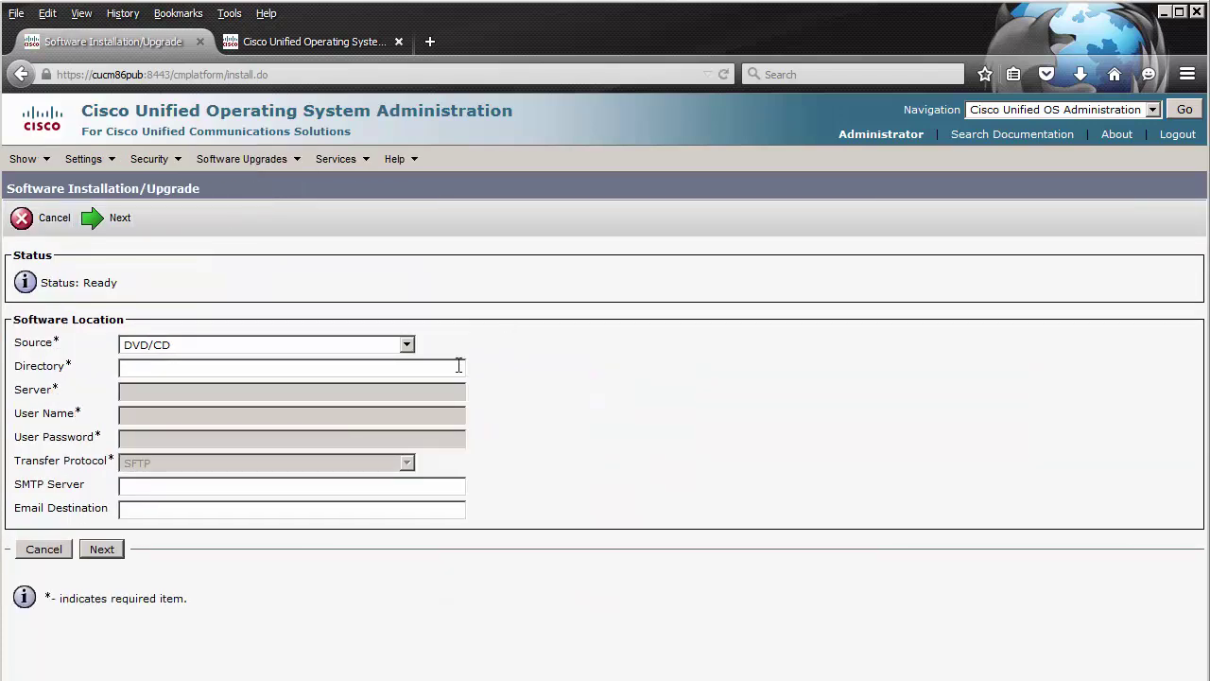
text(/)
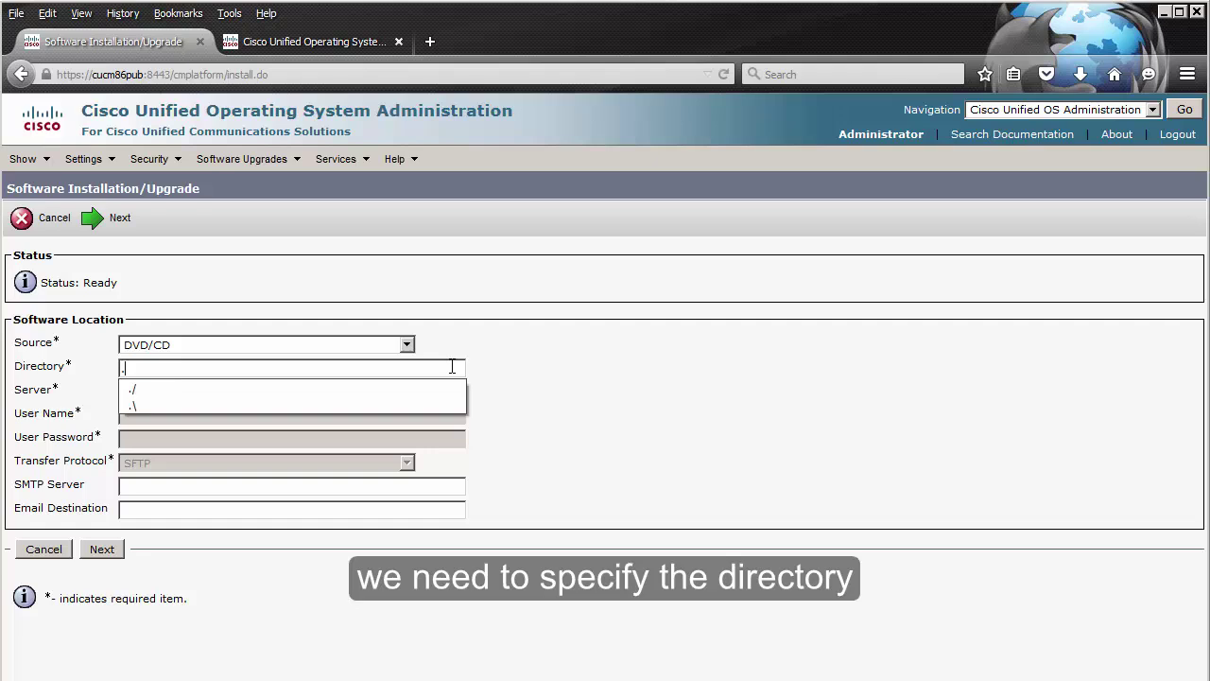
click(102, 549)
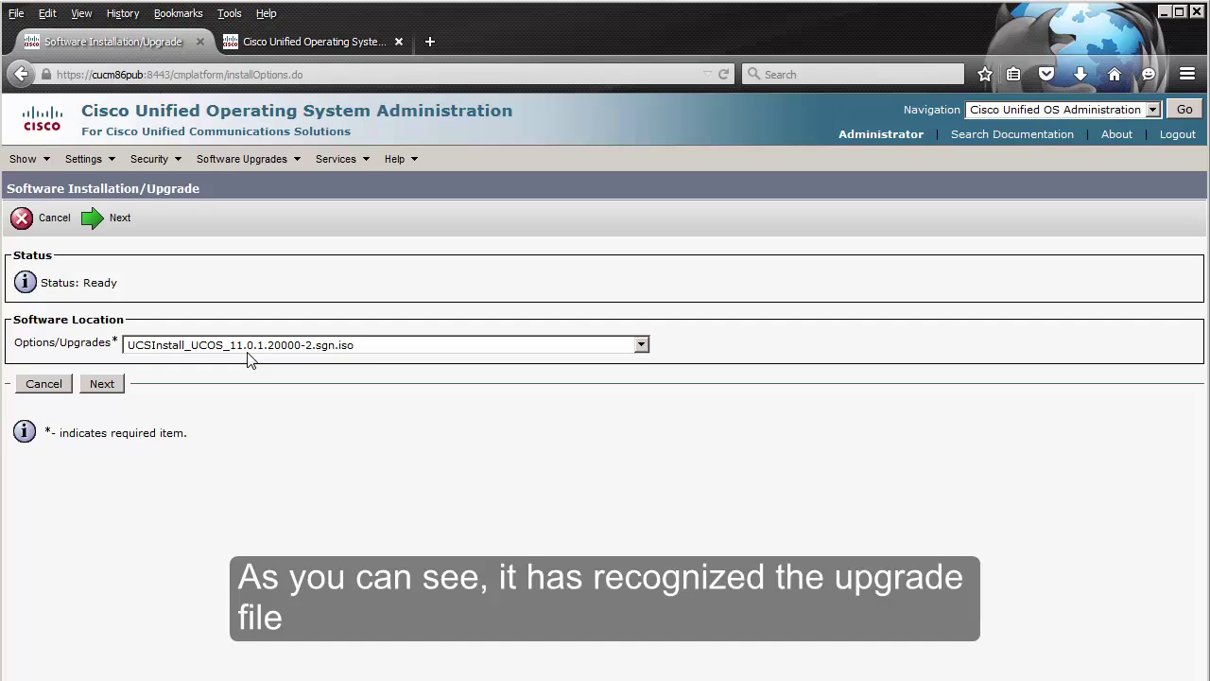
click(103, 388)
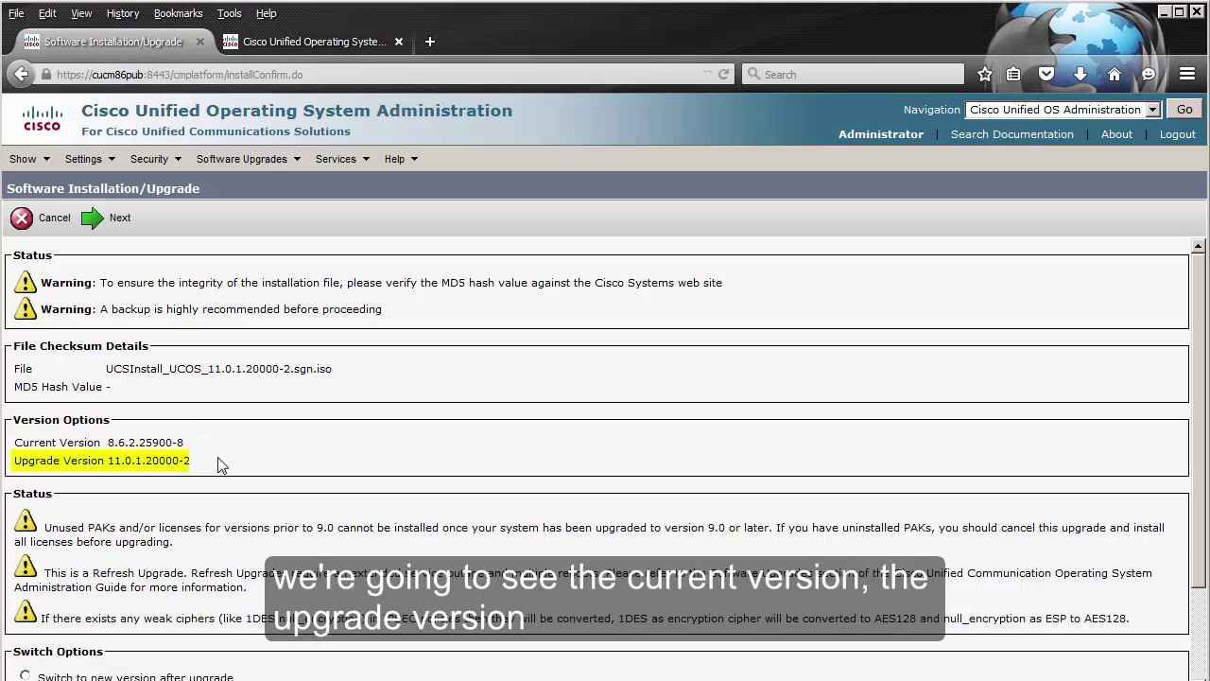
- Enable 'Switch to new version after upgrade' and start the upgrade, accepting the PAKs and reboot warnings
scroll(1184, 450, down, 3)
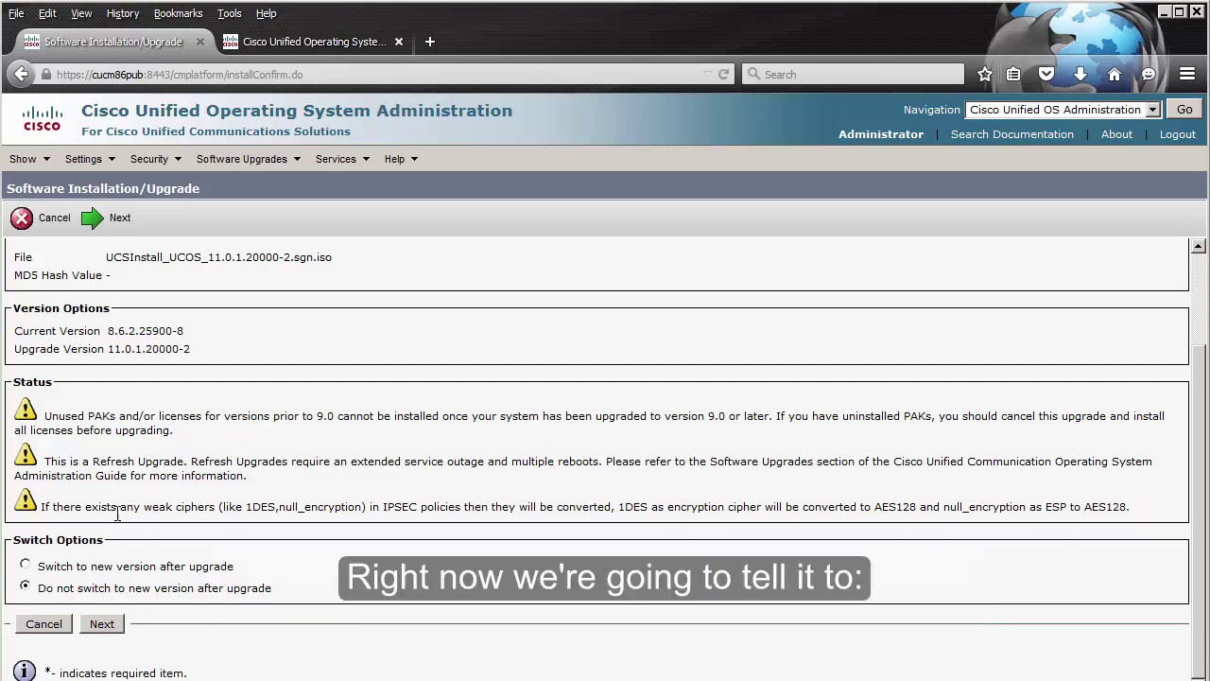
click(26, 565)
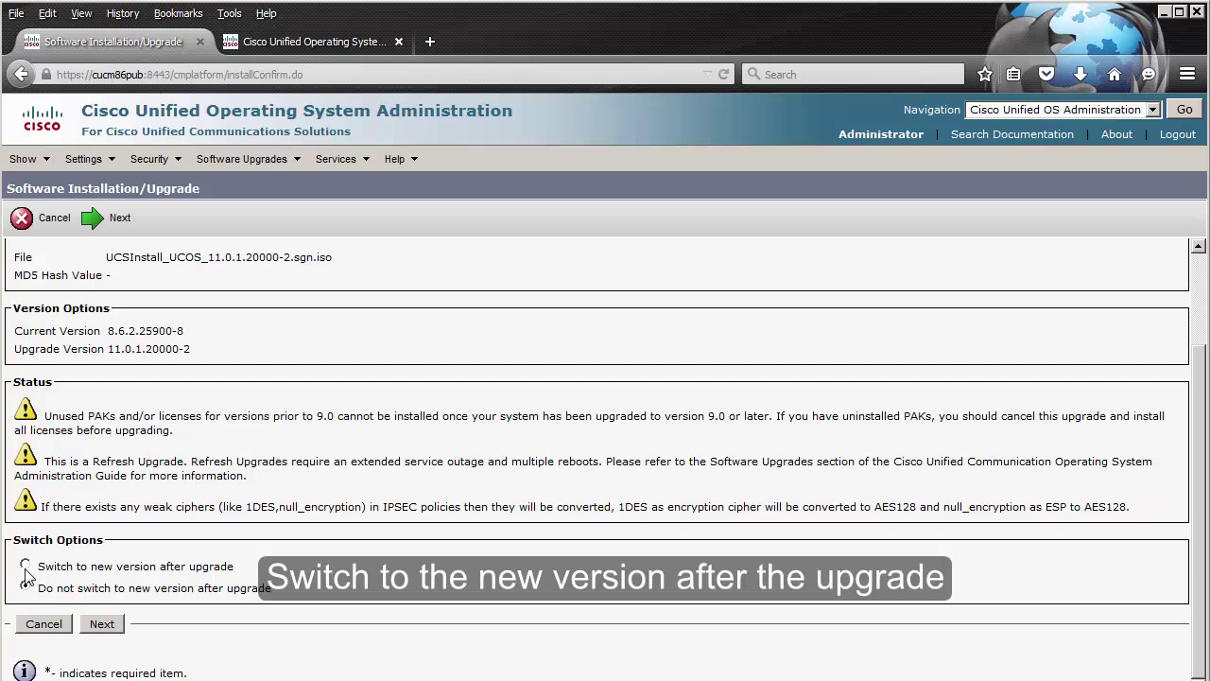
click(102, 625)
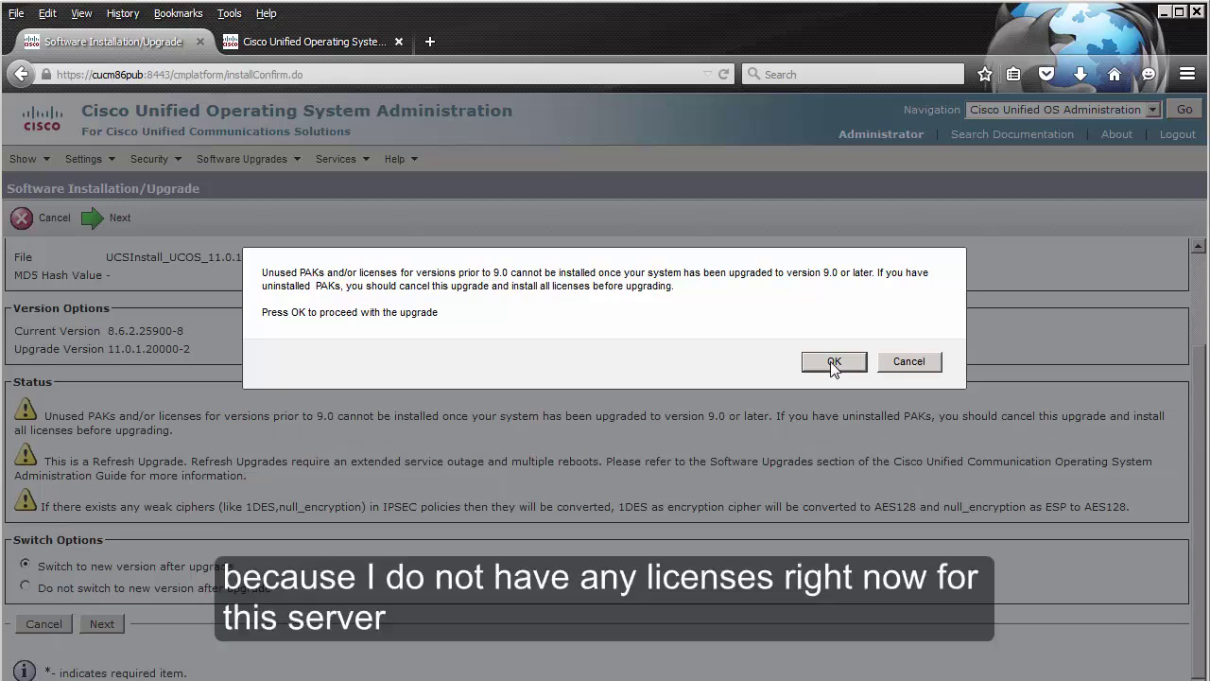
click(831, 362)
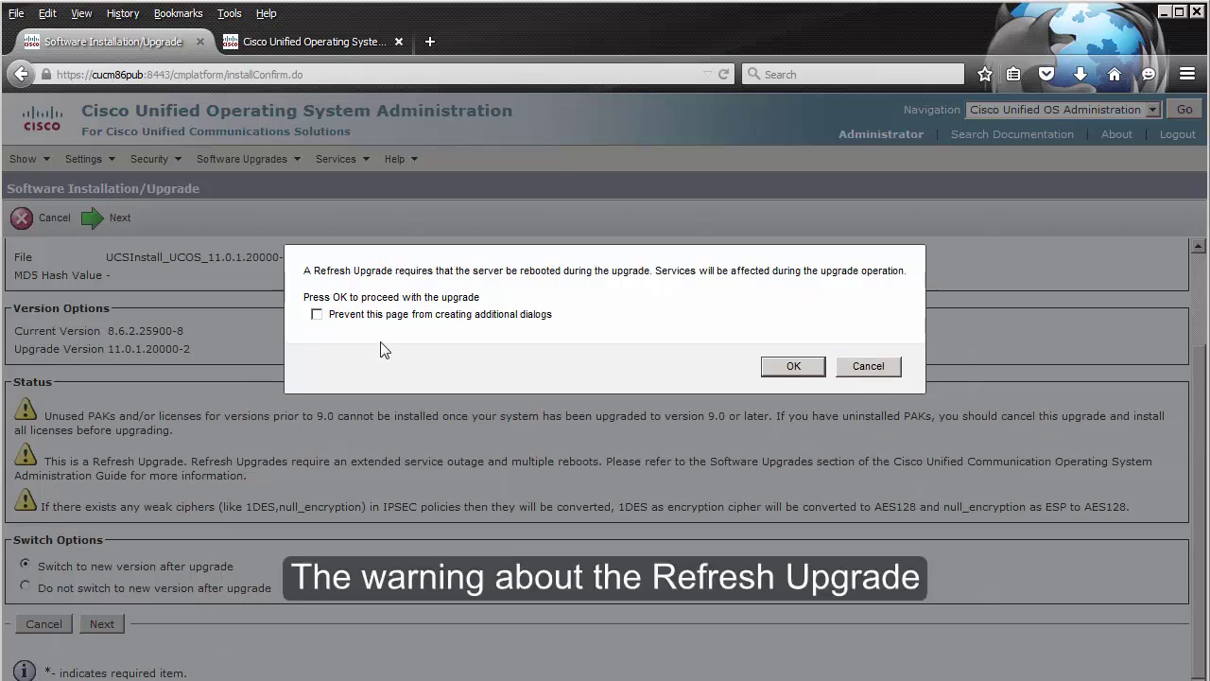
click(798, 371)
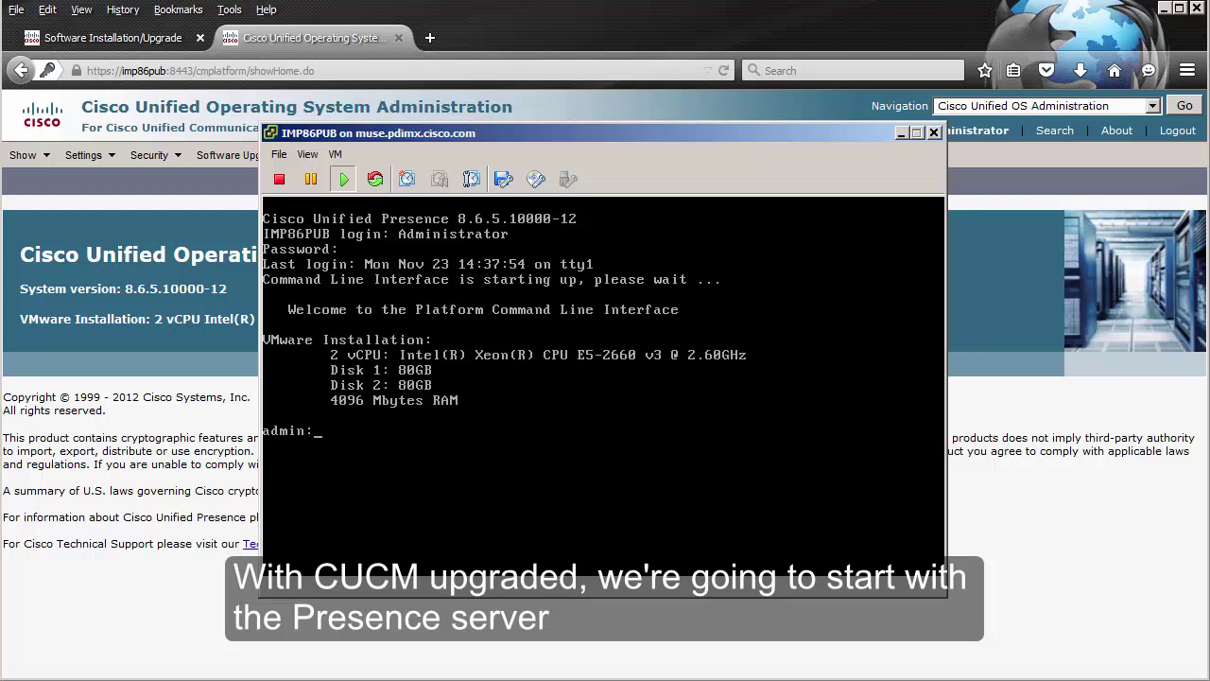
- Connect Bootable_UCSInstall_CUP_11.0.1.10000-6.sgn.iso from the datastore to IMP86PUB's CD/DVD drive 1
click(536, 179)
click(726, 281)
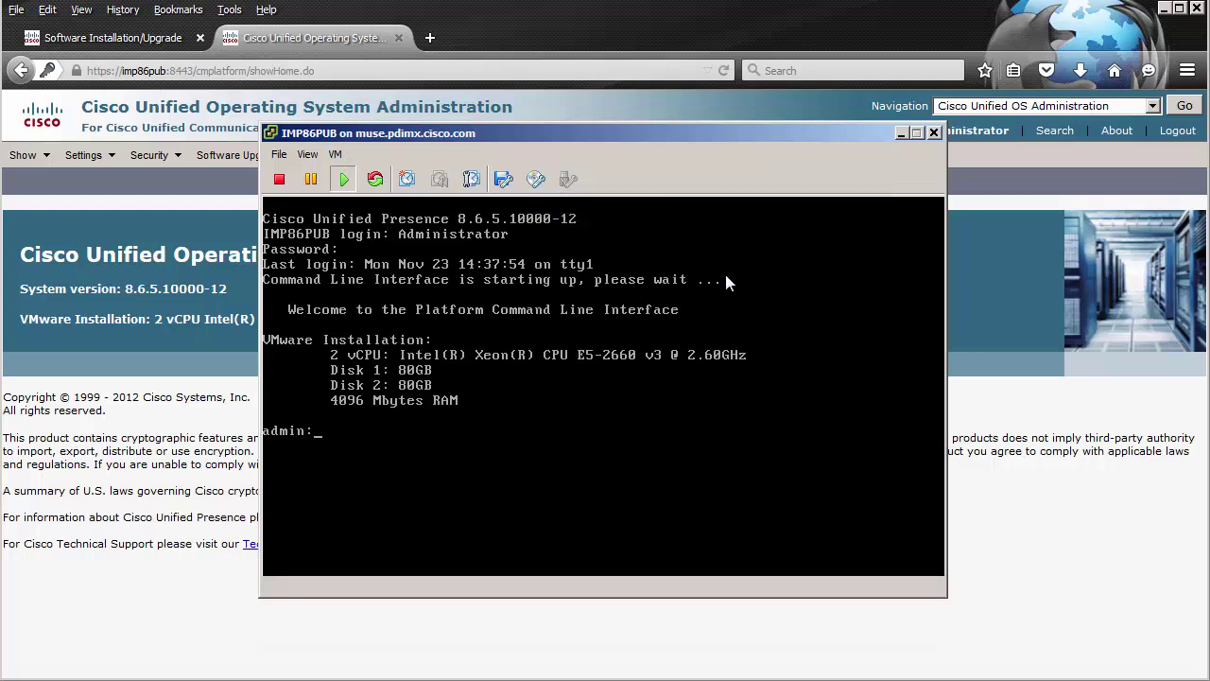
click(520, 289)
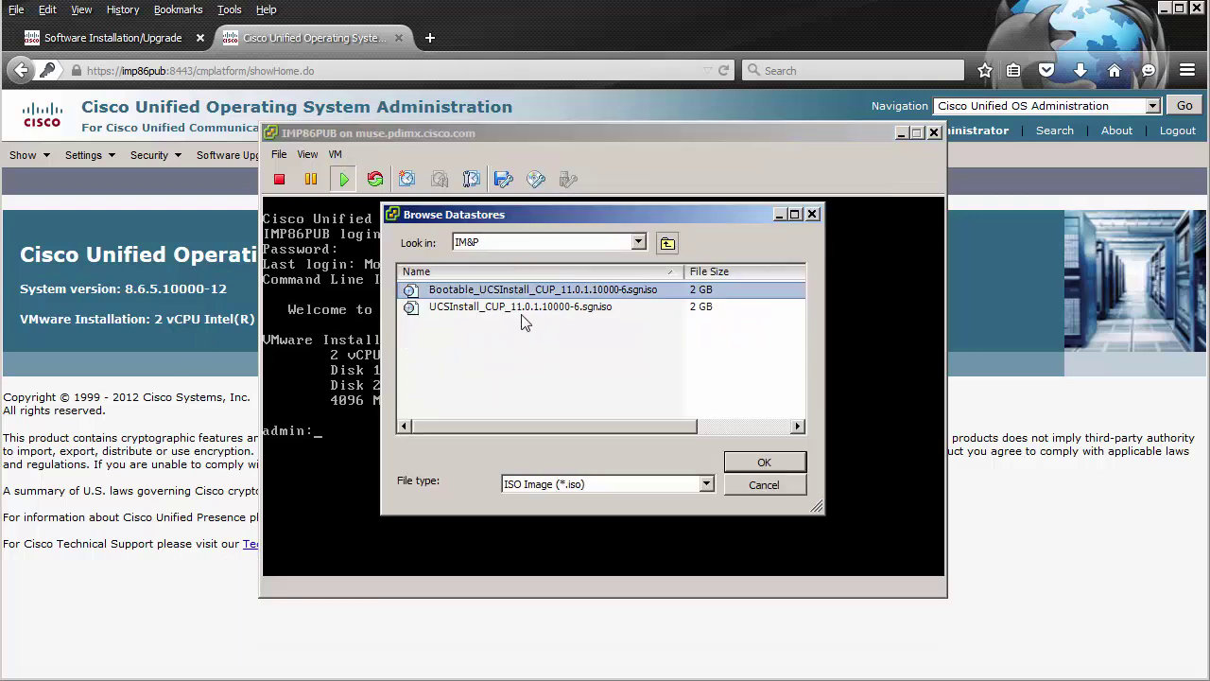
click(762, 462)
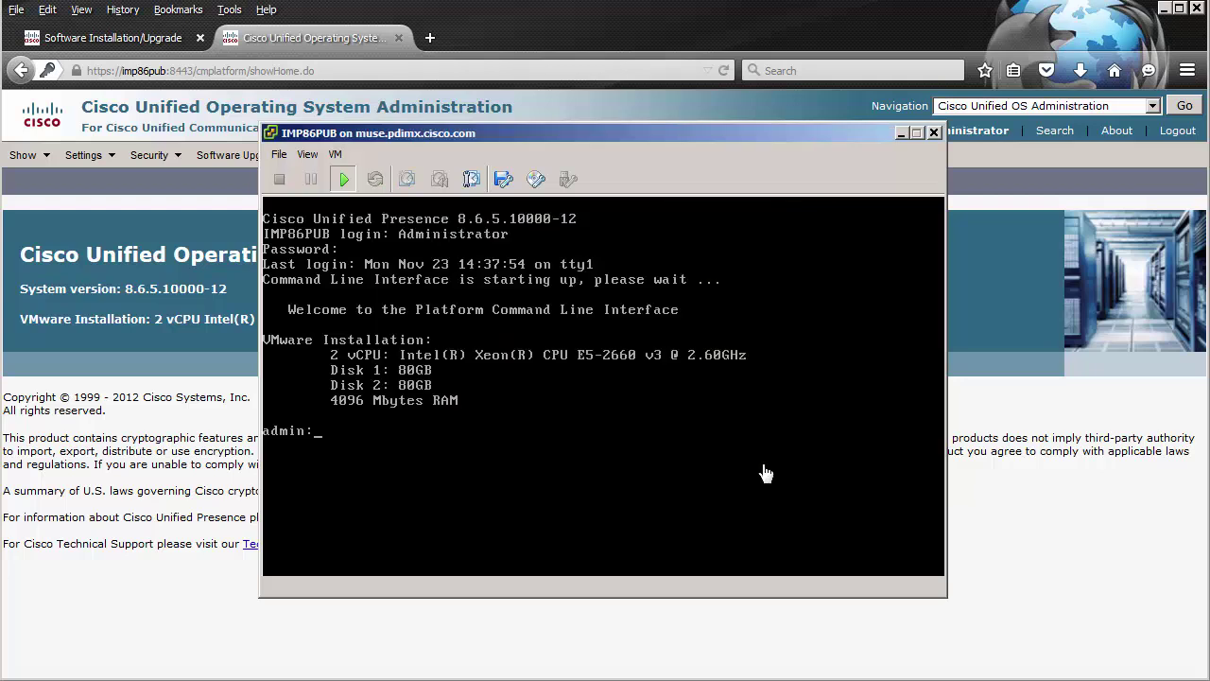
click(207, 343)
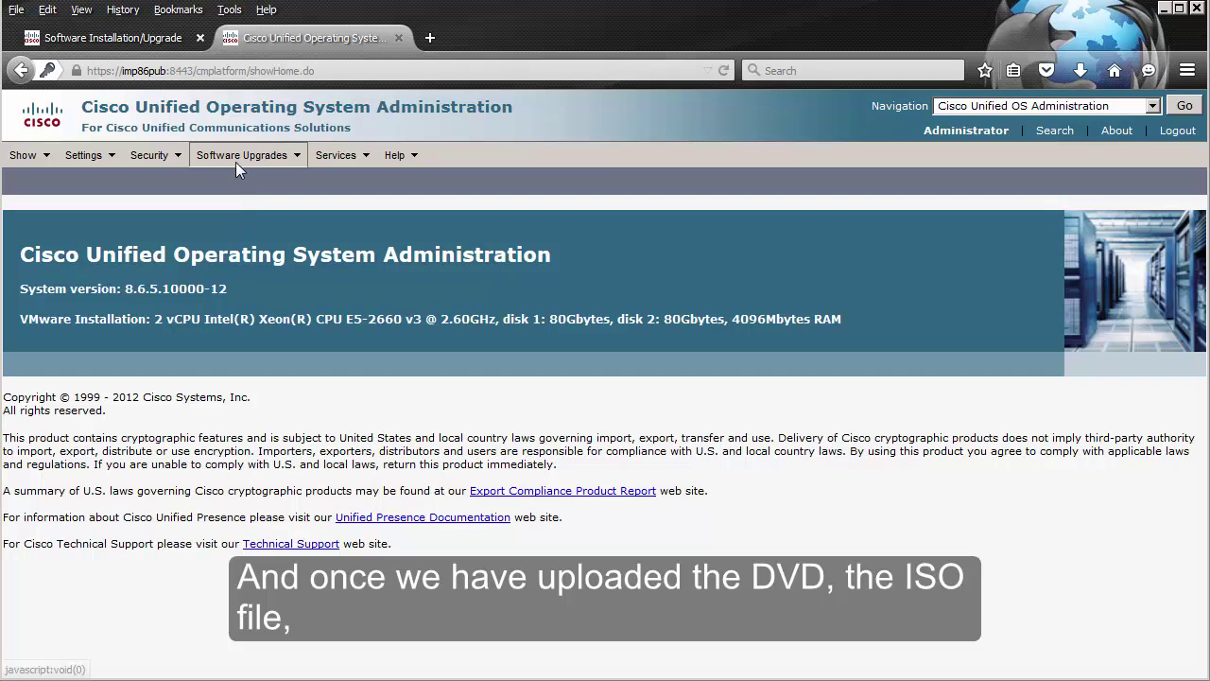
- In Install/Upgrade, use DVD source with directory '/' and select UCSInstall_CUP_11.0.1.10000-6.sgn.iso
mouse_move(235, 159)
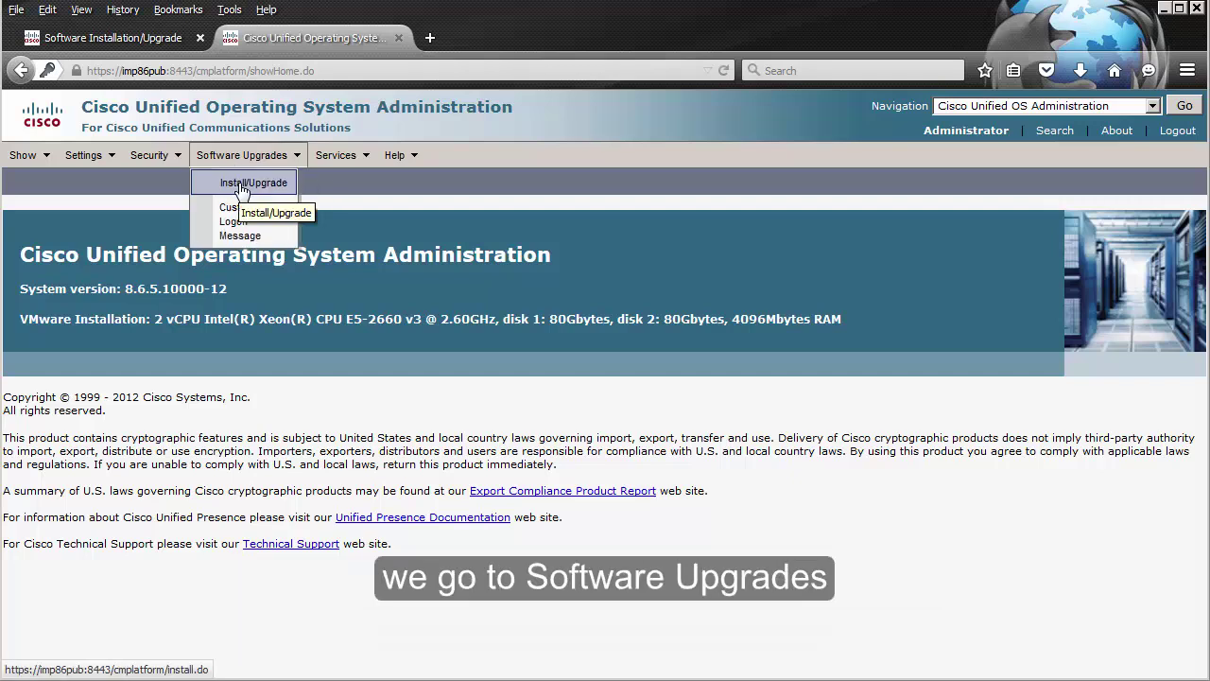
click(242, 185)
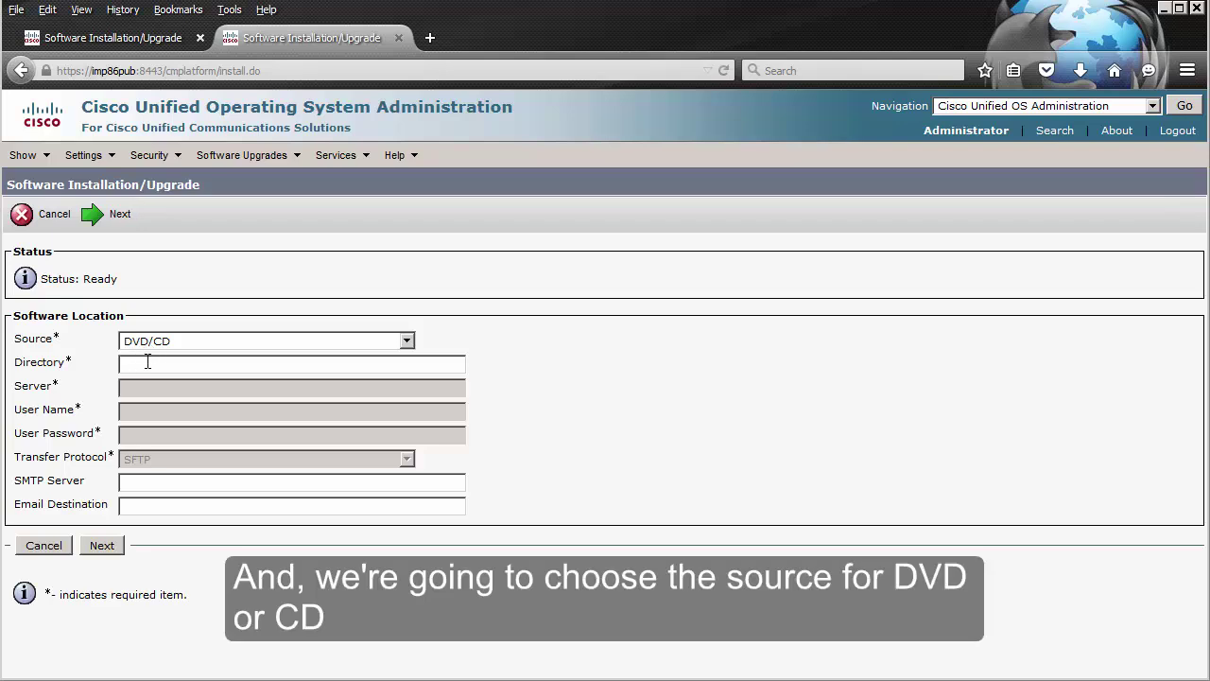
text(/)
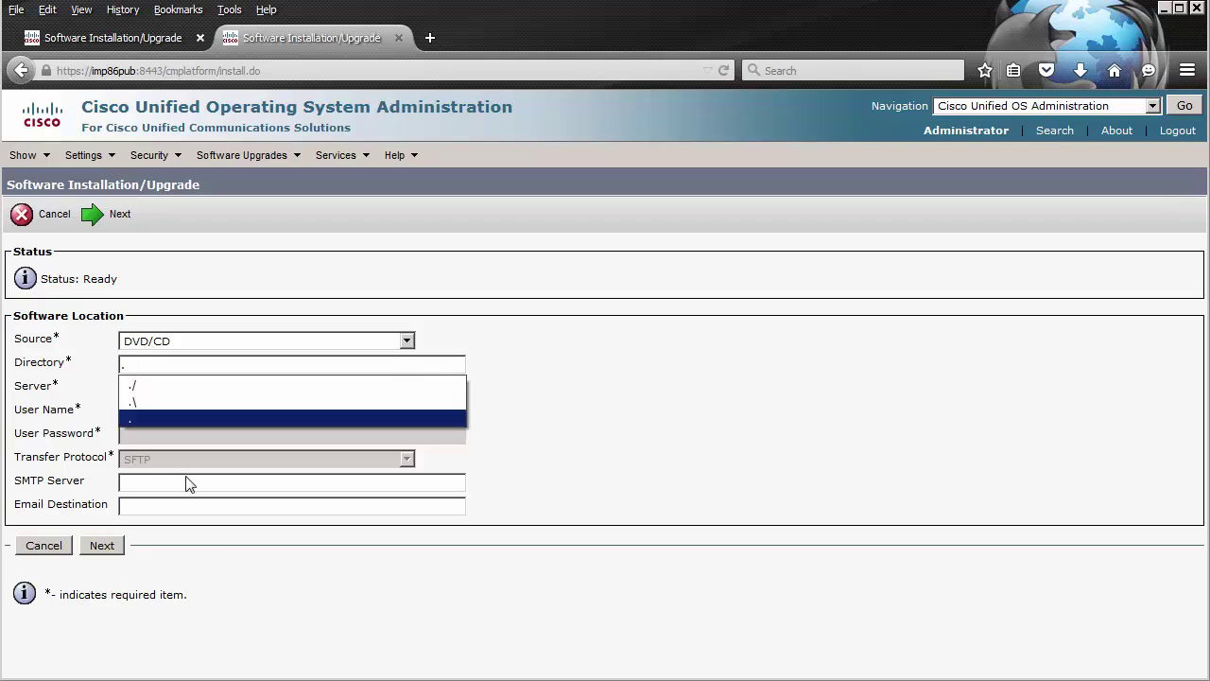
click(104, 547)
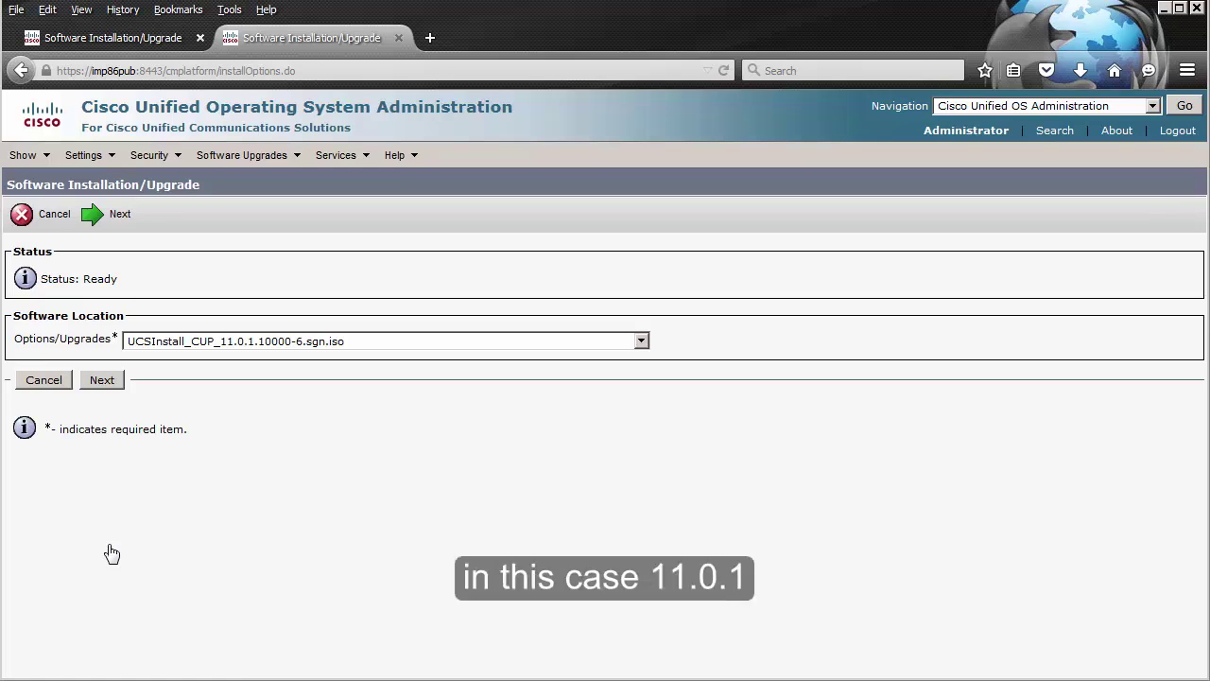
click(103, 383)
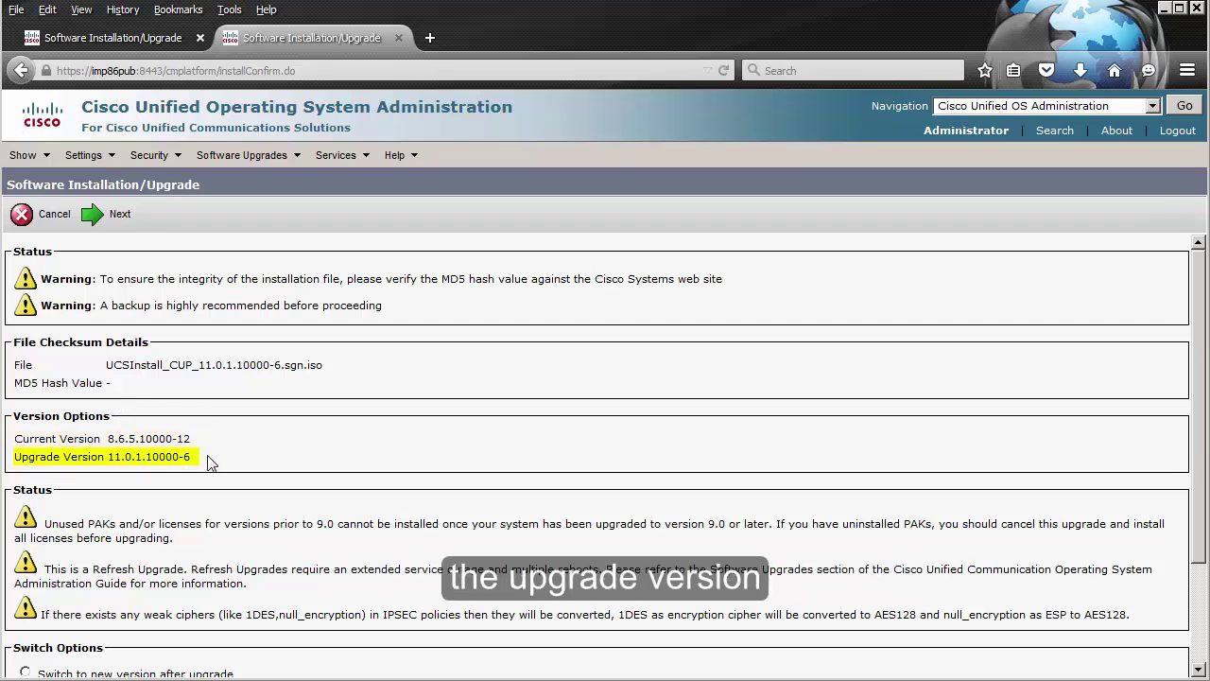
- Enable 'Switch to new version after upgrade' and start the CUP upgrade, accepting the PAKs and Refresh Upgrade dialogs
scroll(249, 476, down, 2)
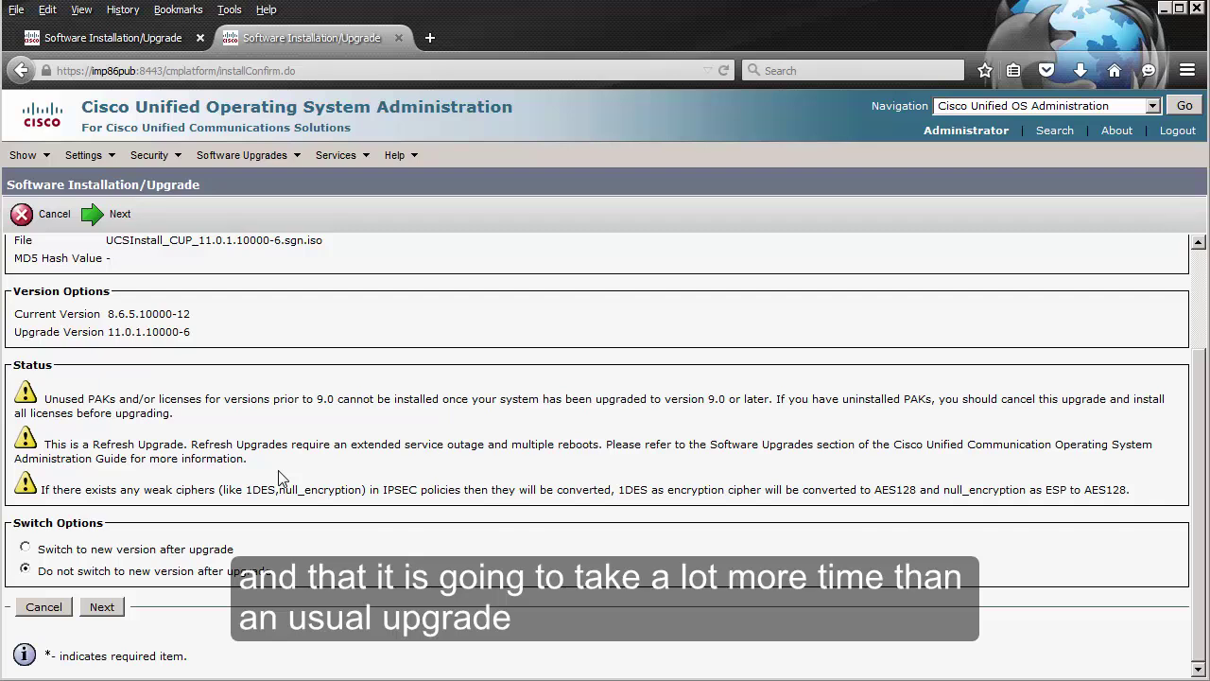
click(25, 549)
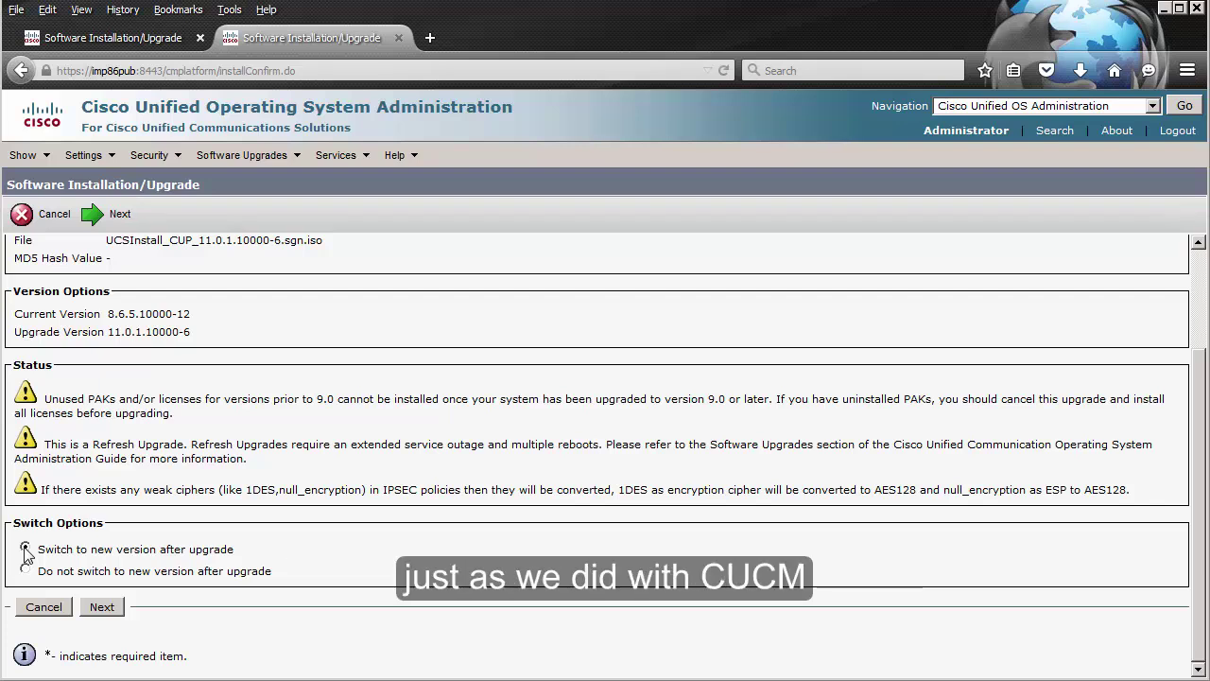
click(112, 614)
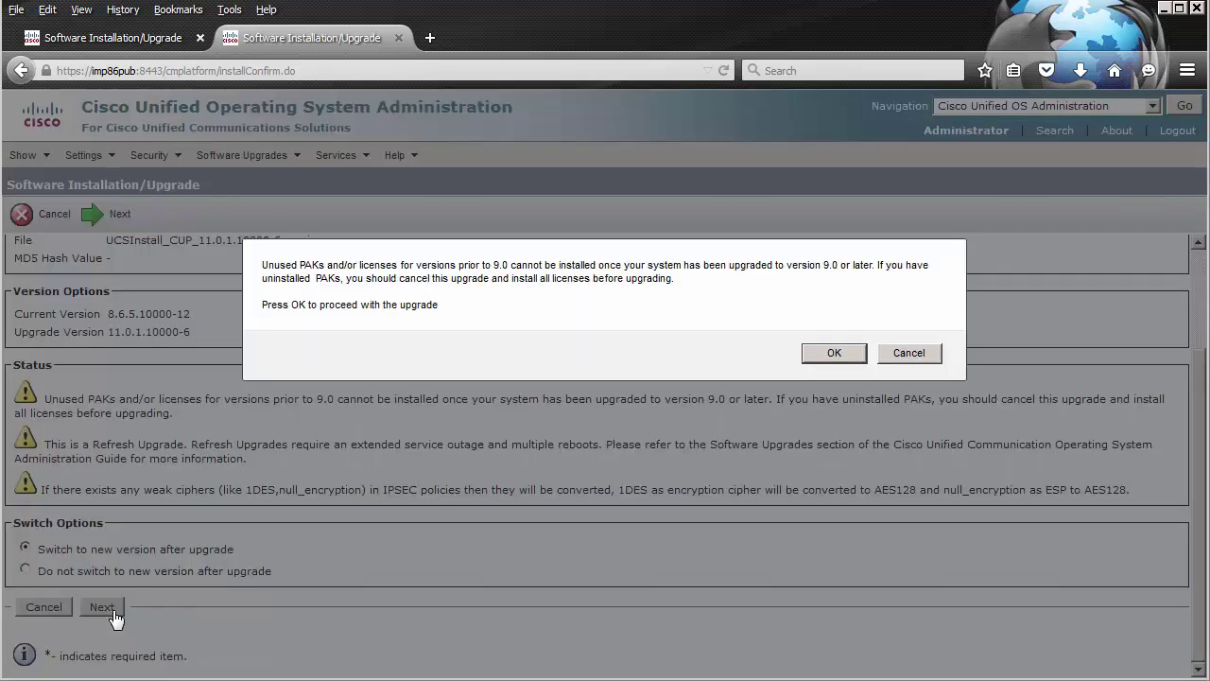
click(834, 354)
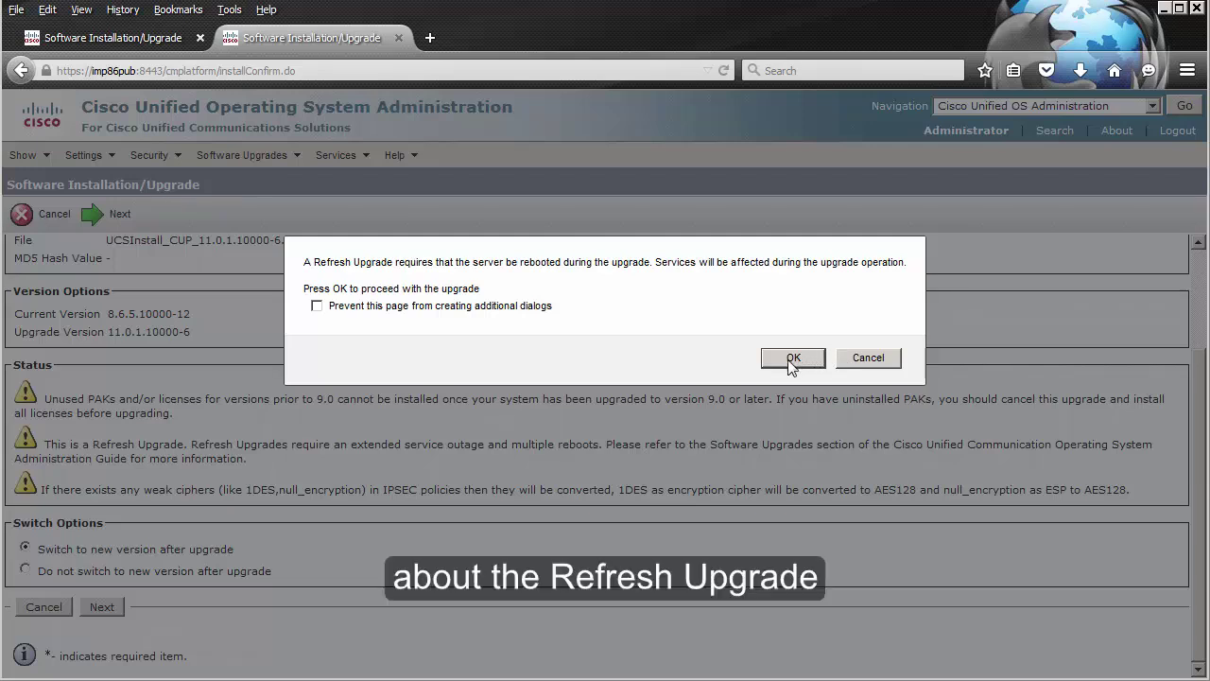
click(792, 359)
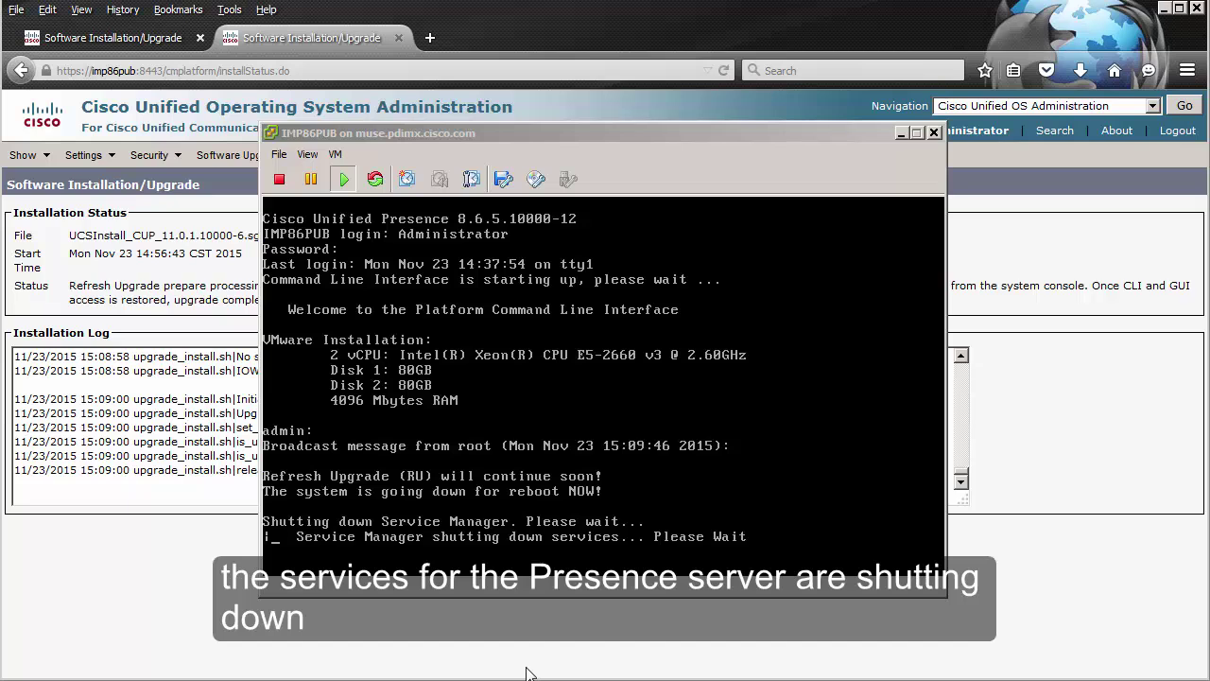
- Leave the rebooting IMP86PUB console and go back to the browser
click(476, 645)
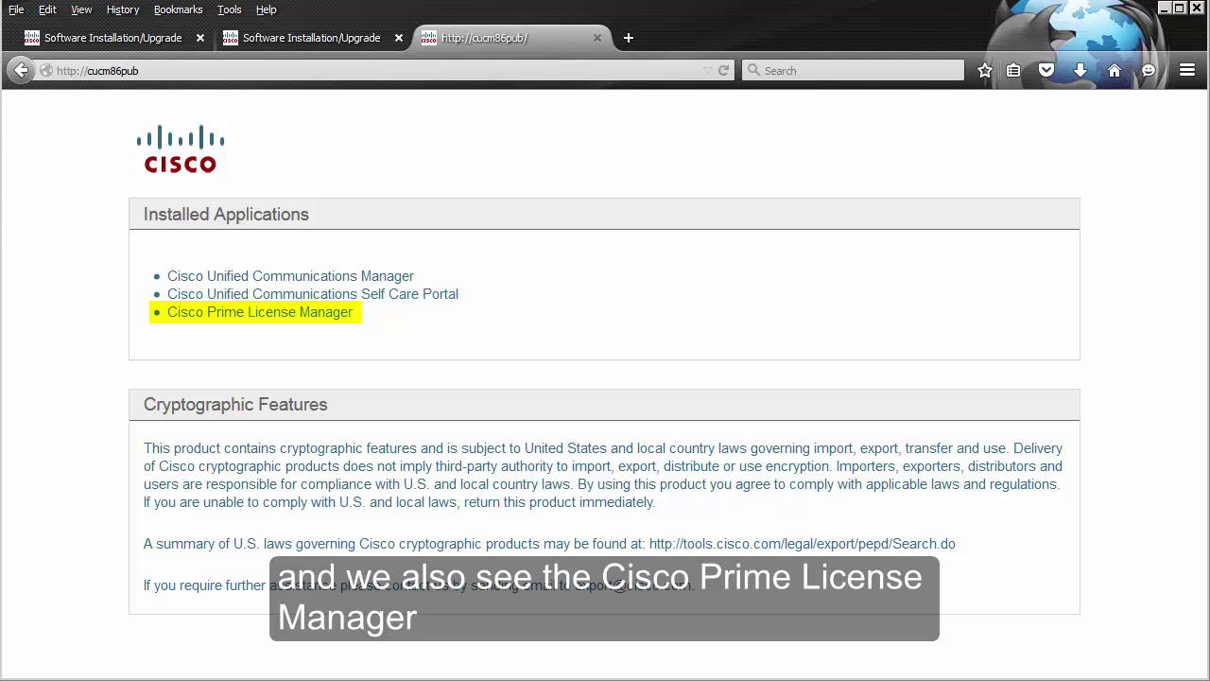
- Open Cisco Unified CM Administration and log in with the administrator username and password
click(319, 280)
click(936, 199)
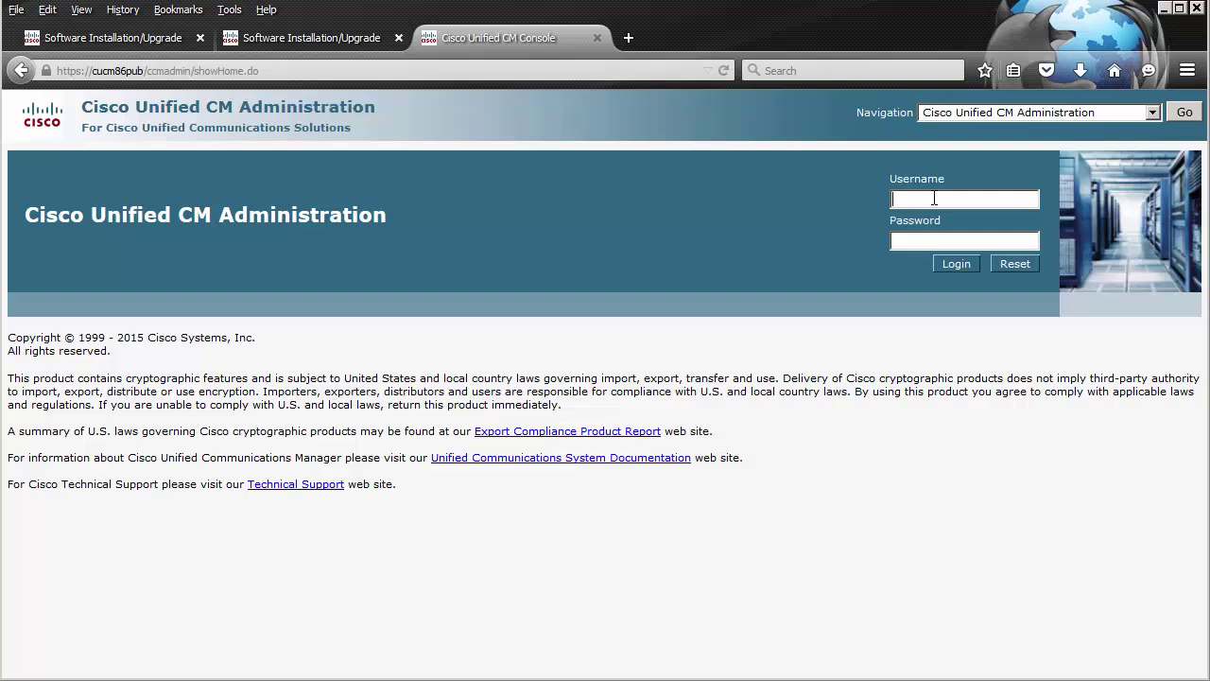
text(appadmin)
key(Tab)
key(Return)
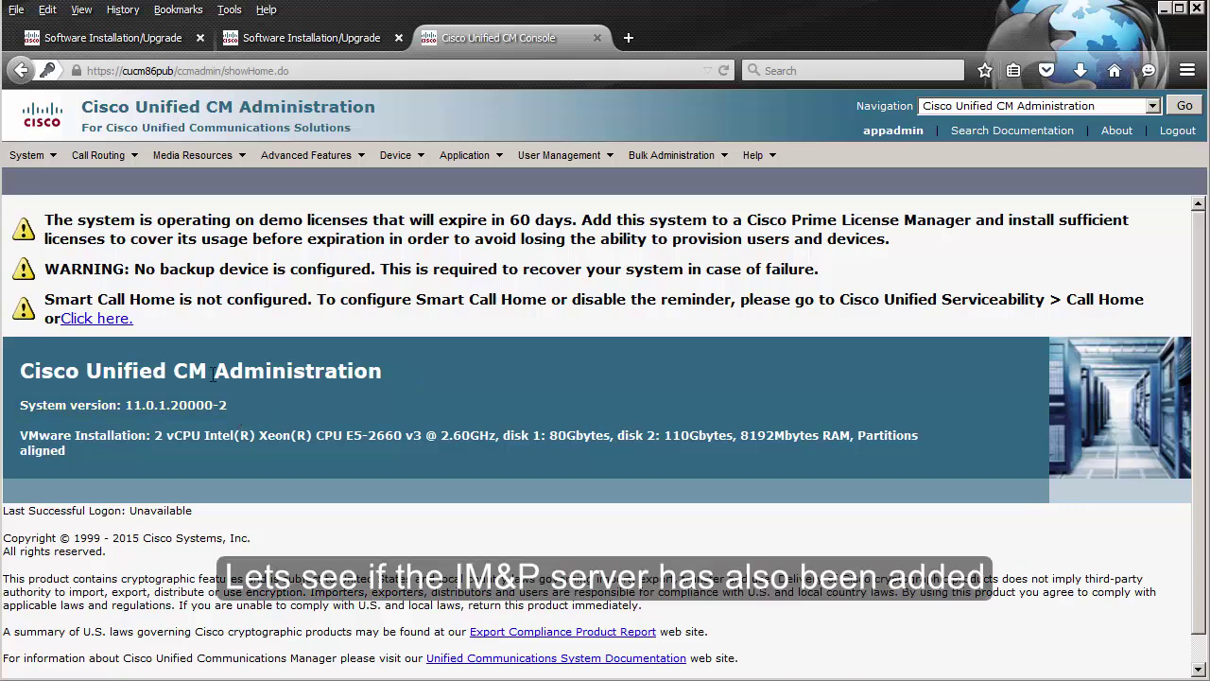
- List all servers under System > Server with Find
mouse_move(42, 168)
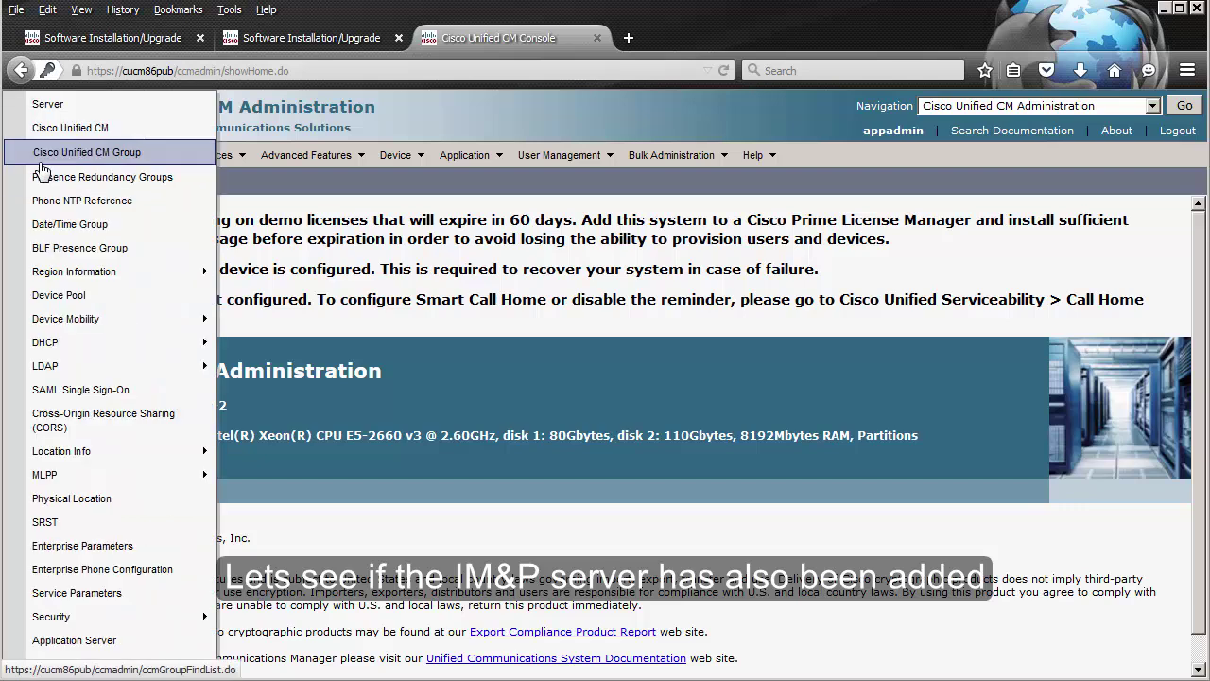
click(55, 110)
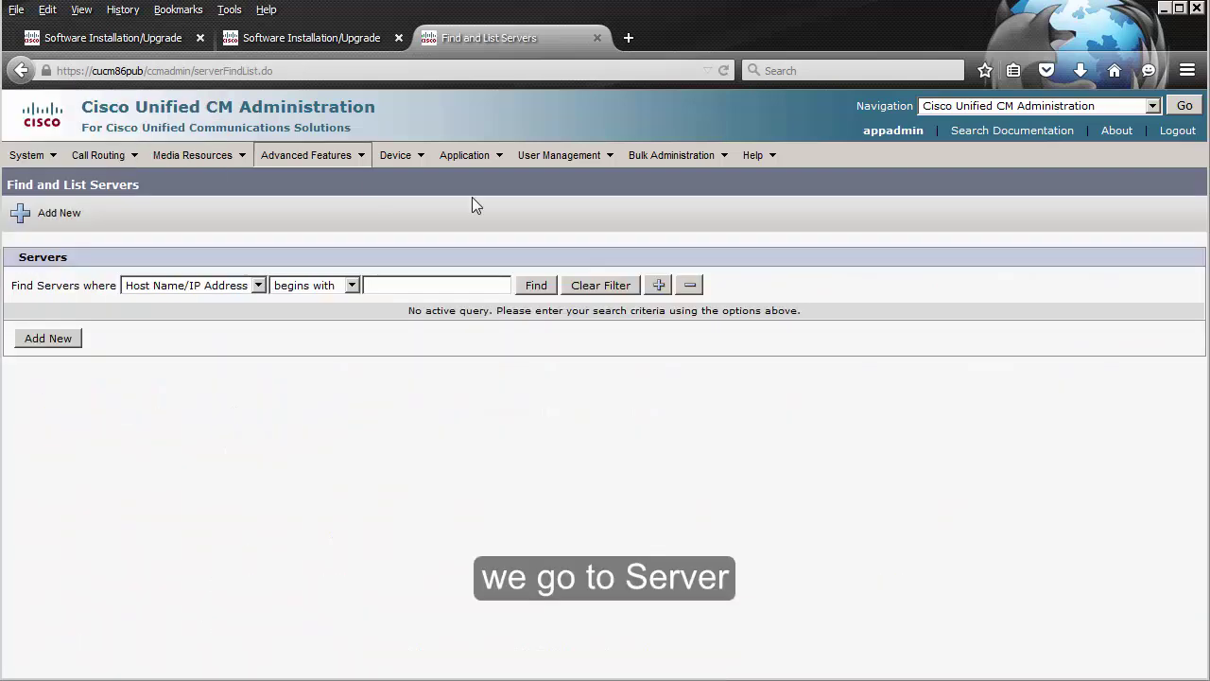
click(536, 286)
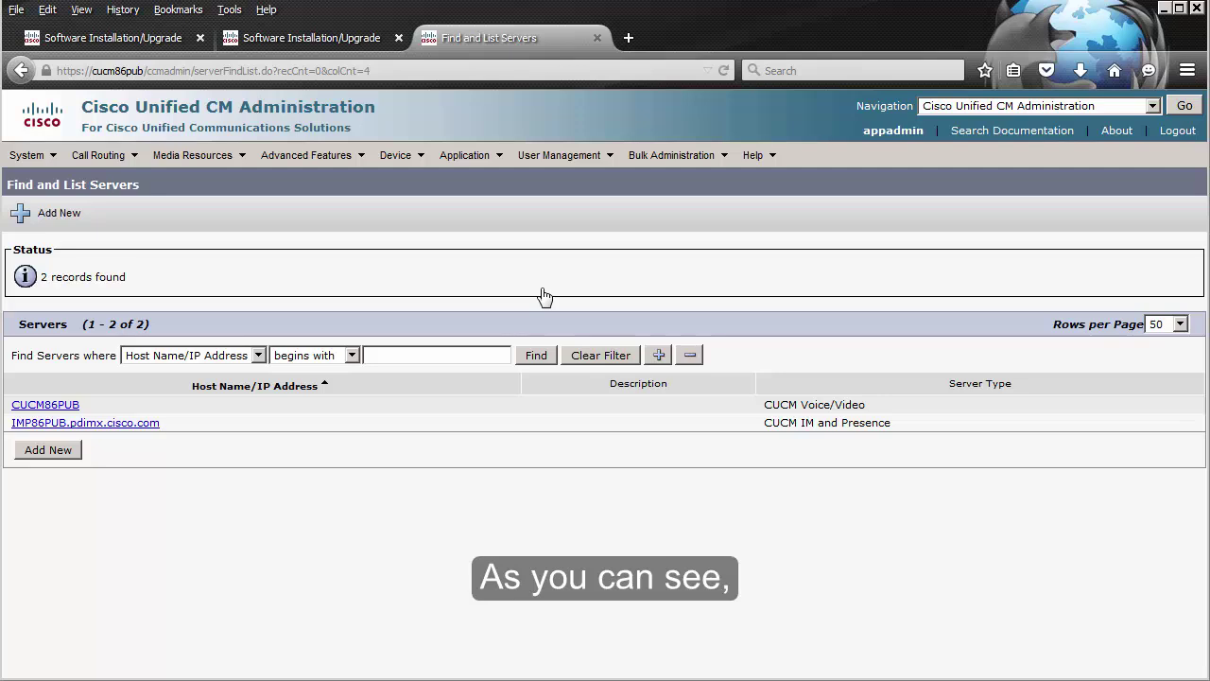